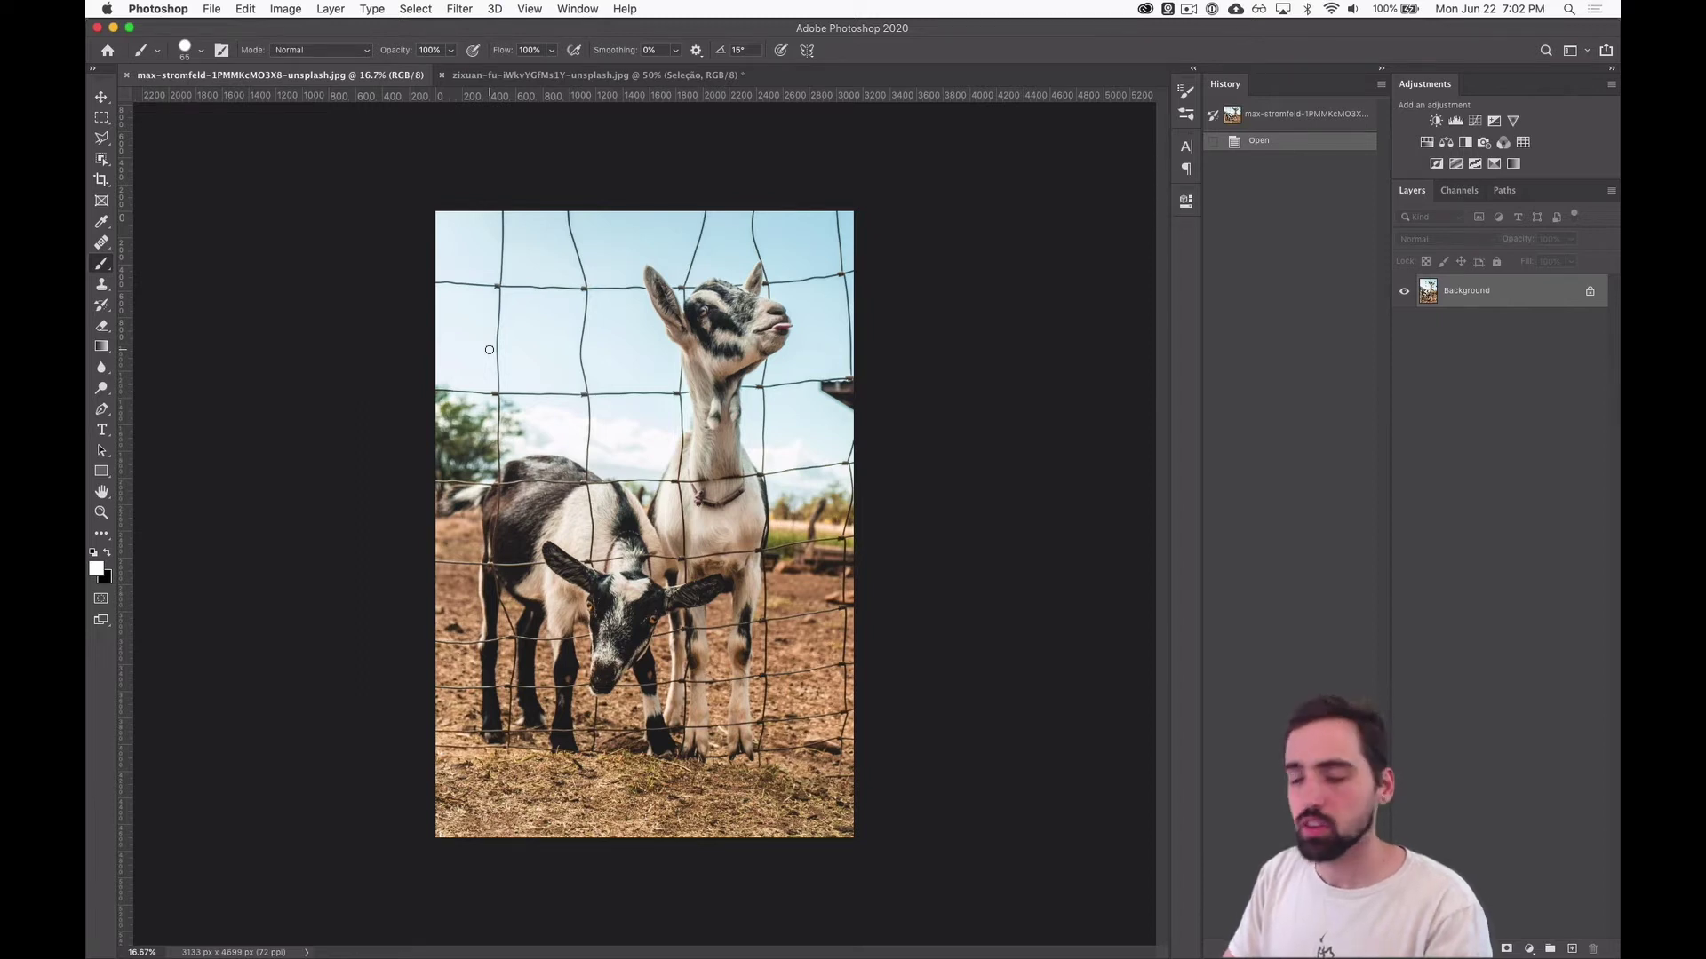
Examine the Brush tool's size and hardness settings, with the photo's upper area in view
{"action": "key", "text": "super+plus"}
{"action": "key", "text": "super+plus"}
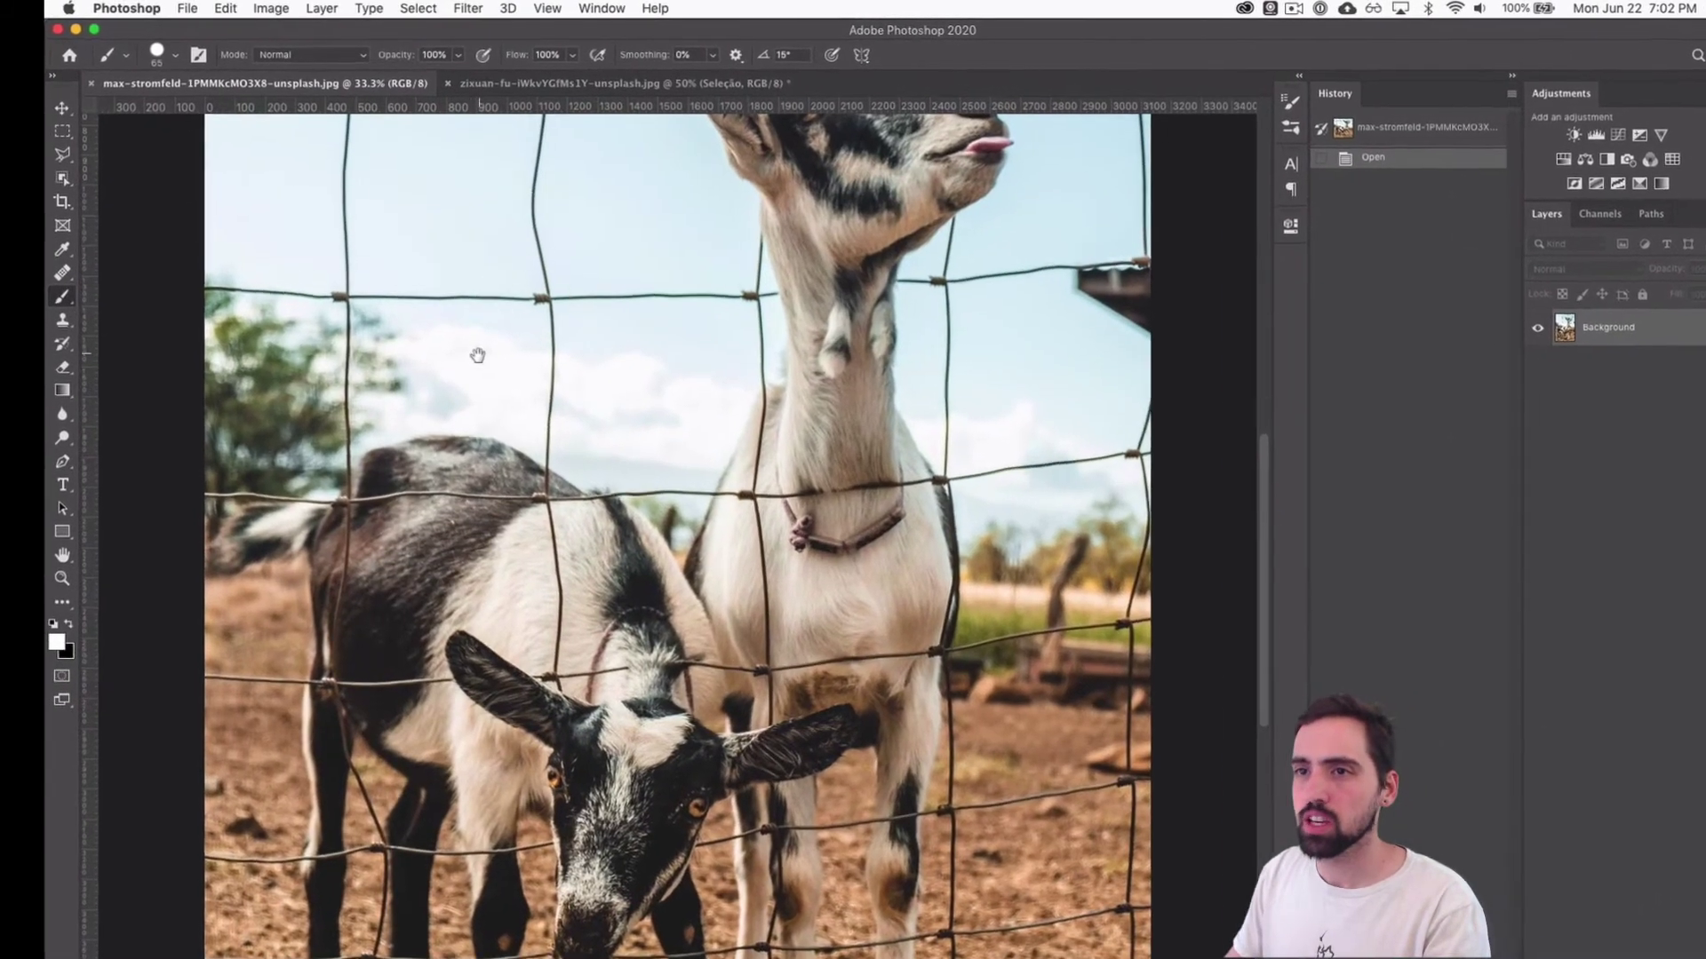
{"action": "left_click_drag", "start_coordinate": [479, 355], "coordinate": [560, 502]}
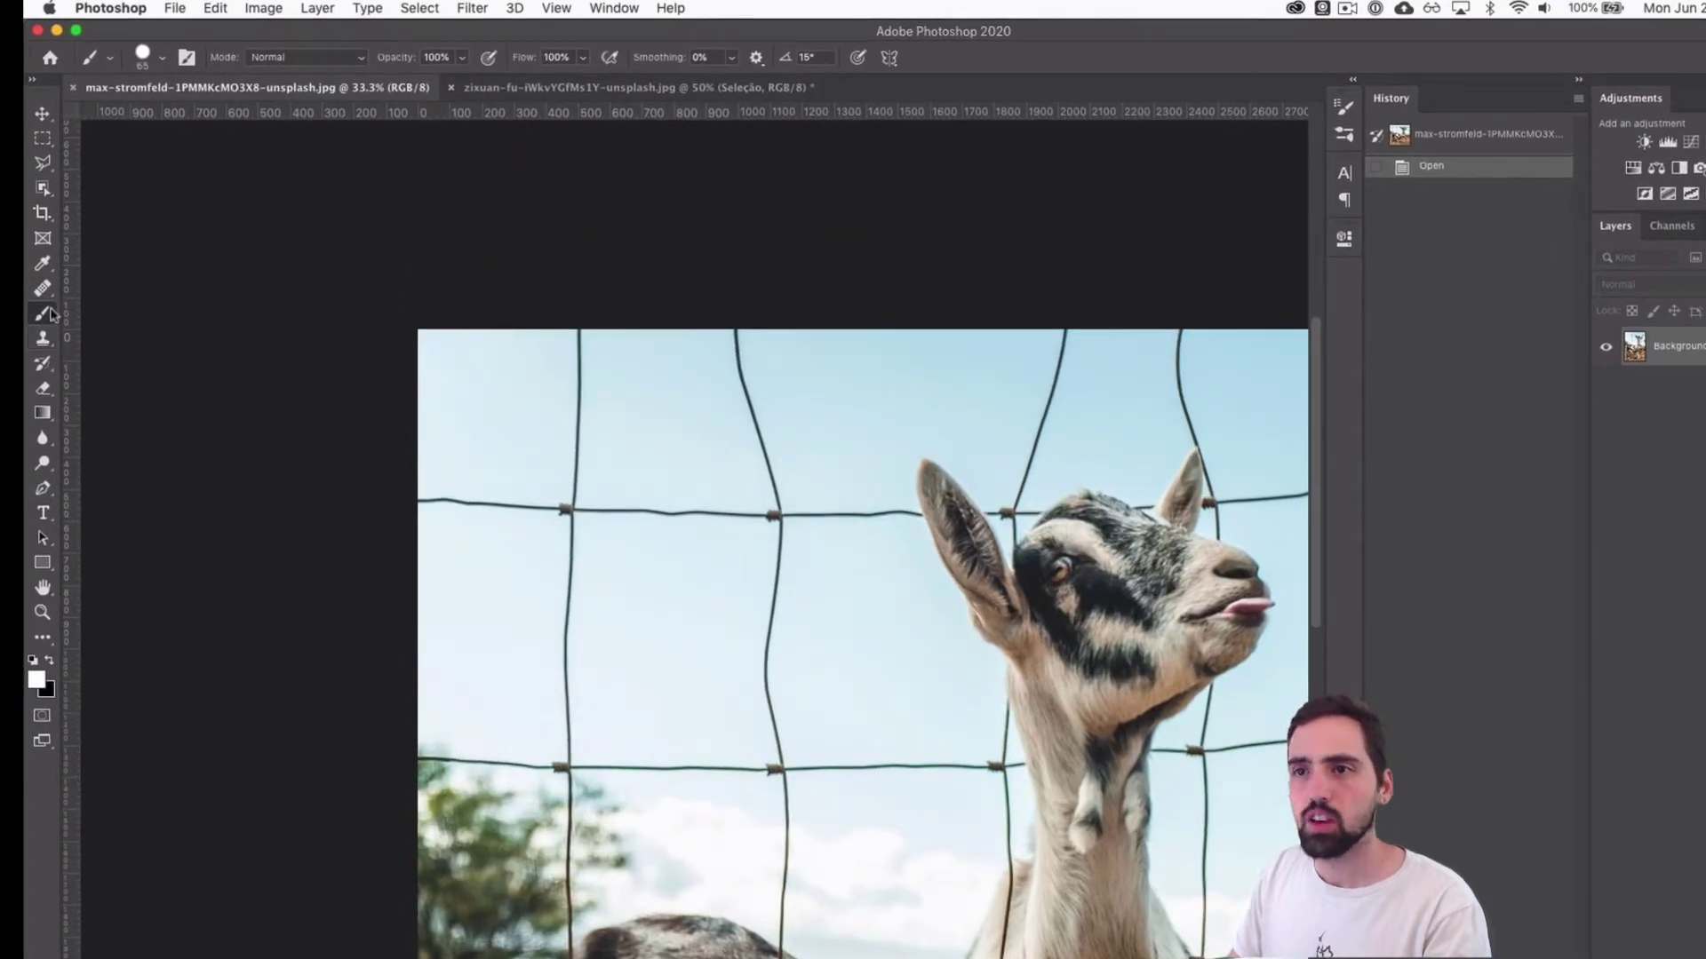
{"action": "left_click", "coordinate": [148, 59]}
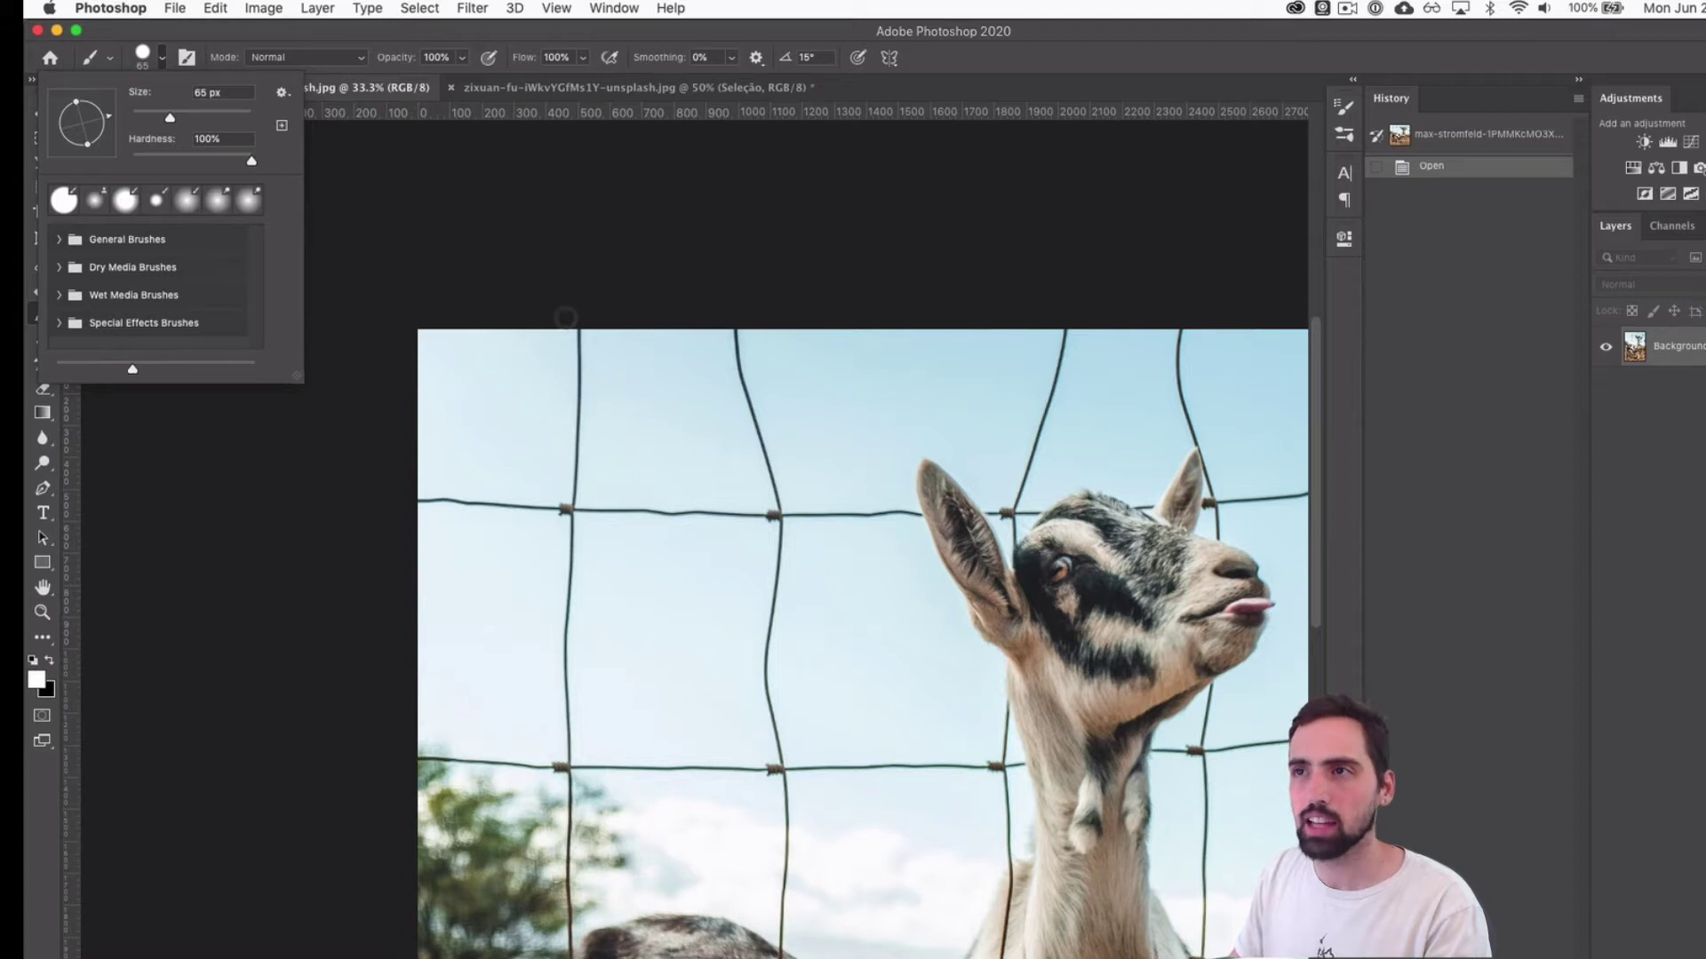
{"action": "left_click", "coordinate": [399, 39]}
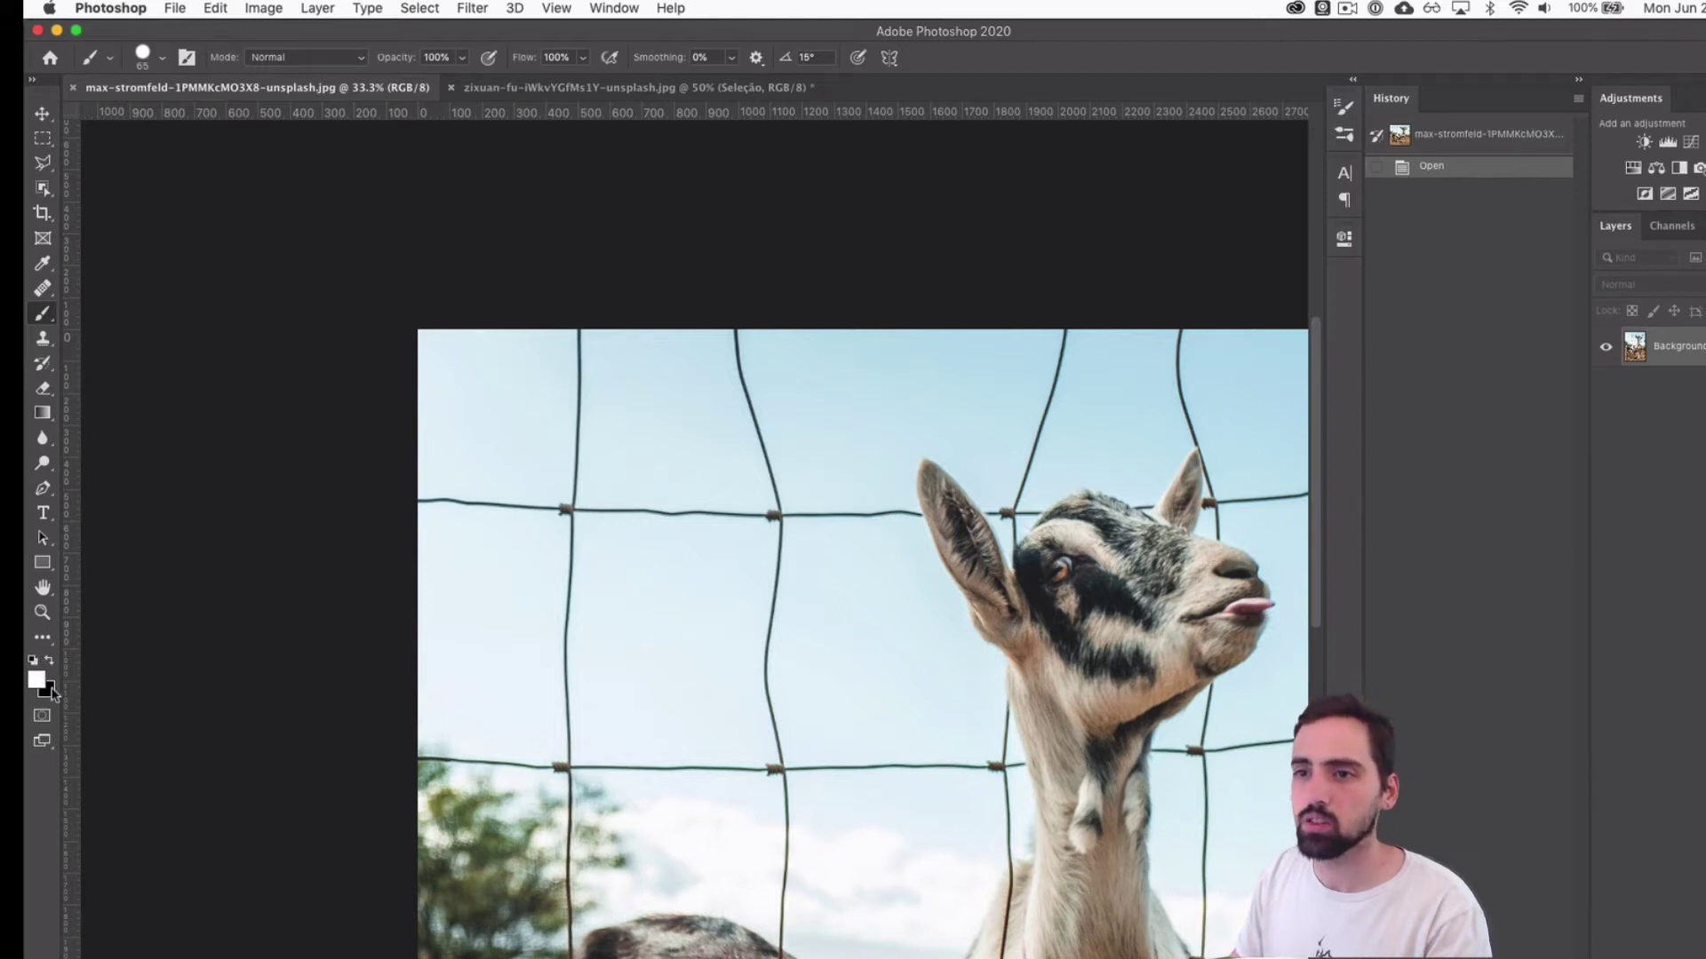
Reset the painting colors to the defaults and swap them so white is the foreground color
{"action": "key", "text": "d"}
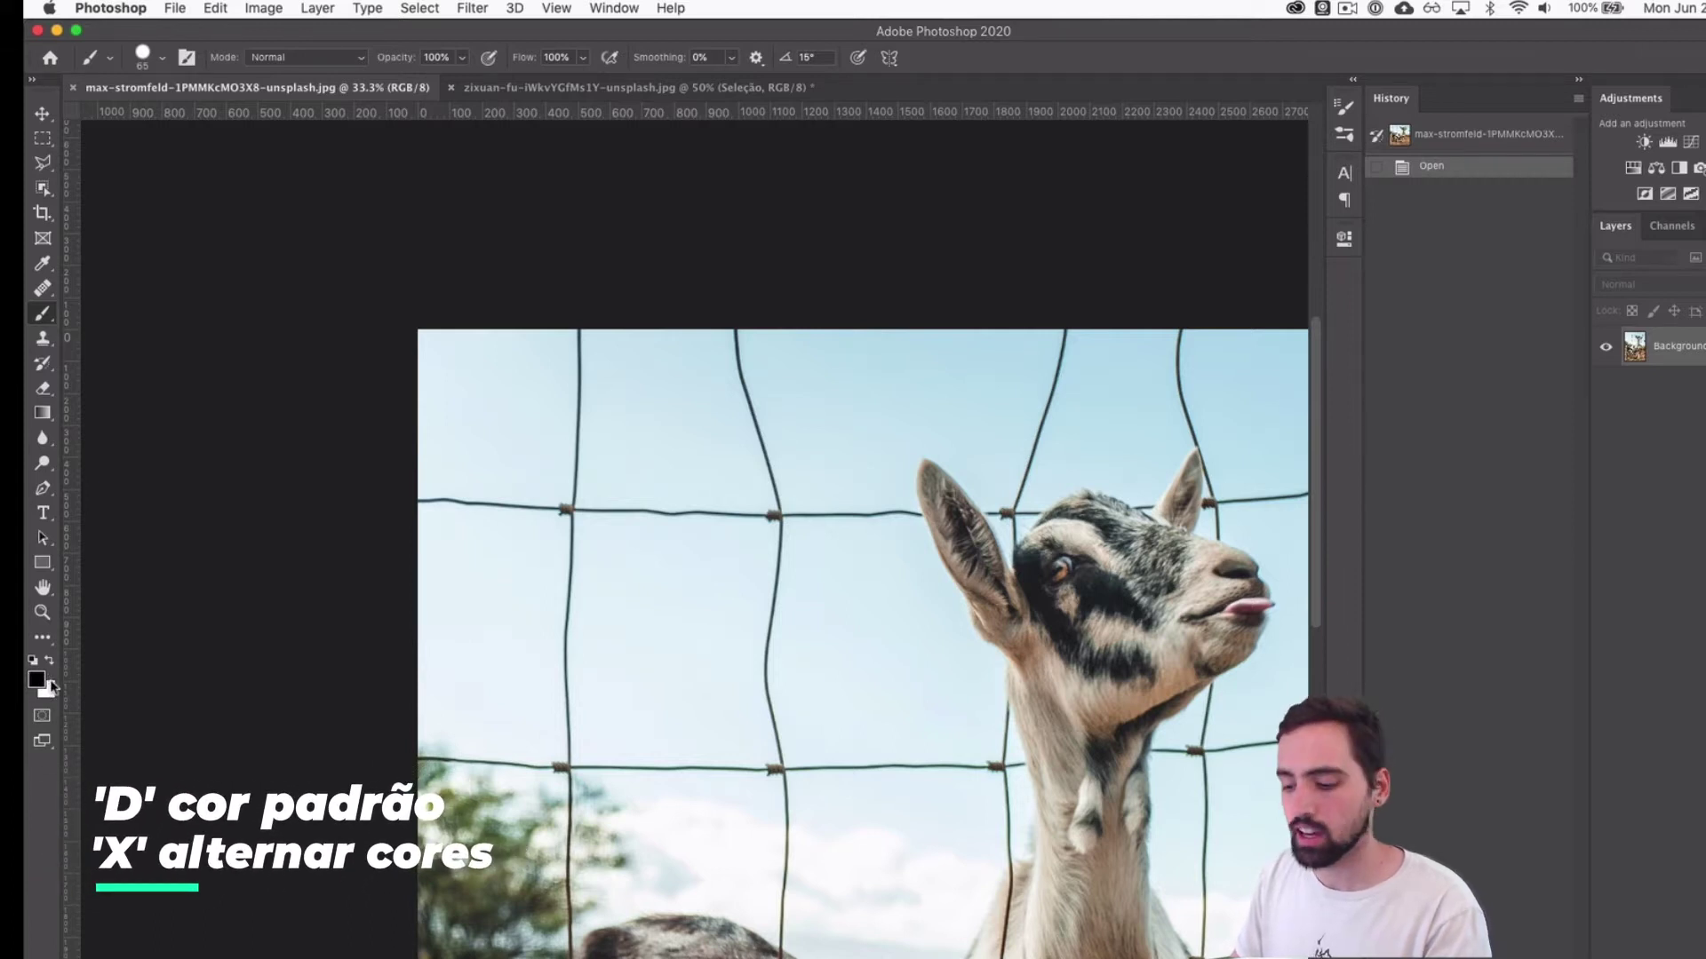
{"action": "key", "text": "x"}
{"action": "key", "text": "x"}
{"action": "key", "text": "x"}
{"action": "key", "text": "x"}
{"action": "key", "text": "x"}
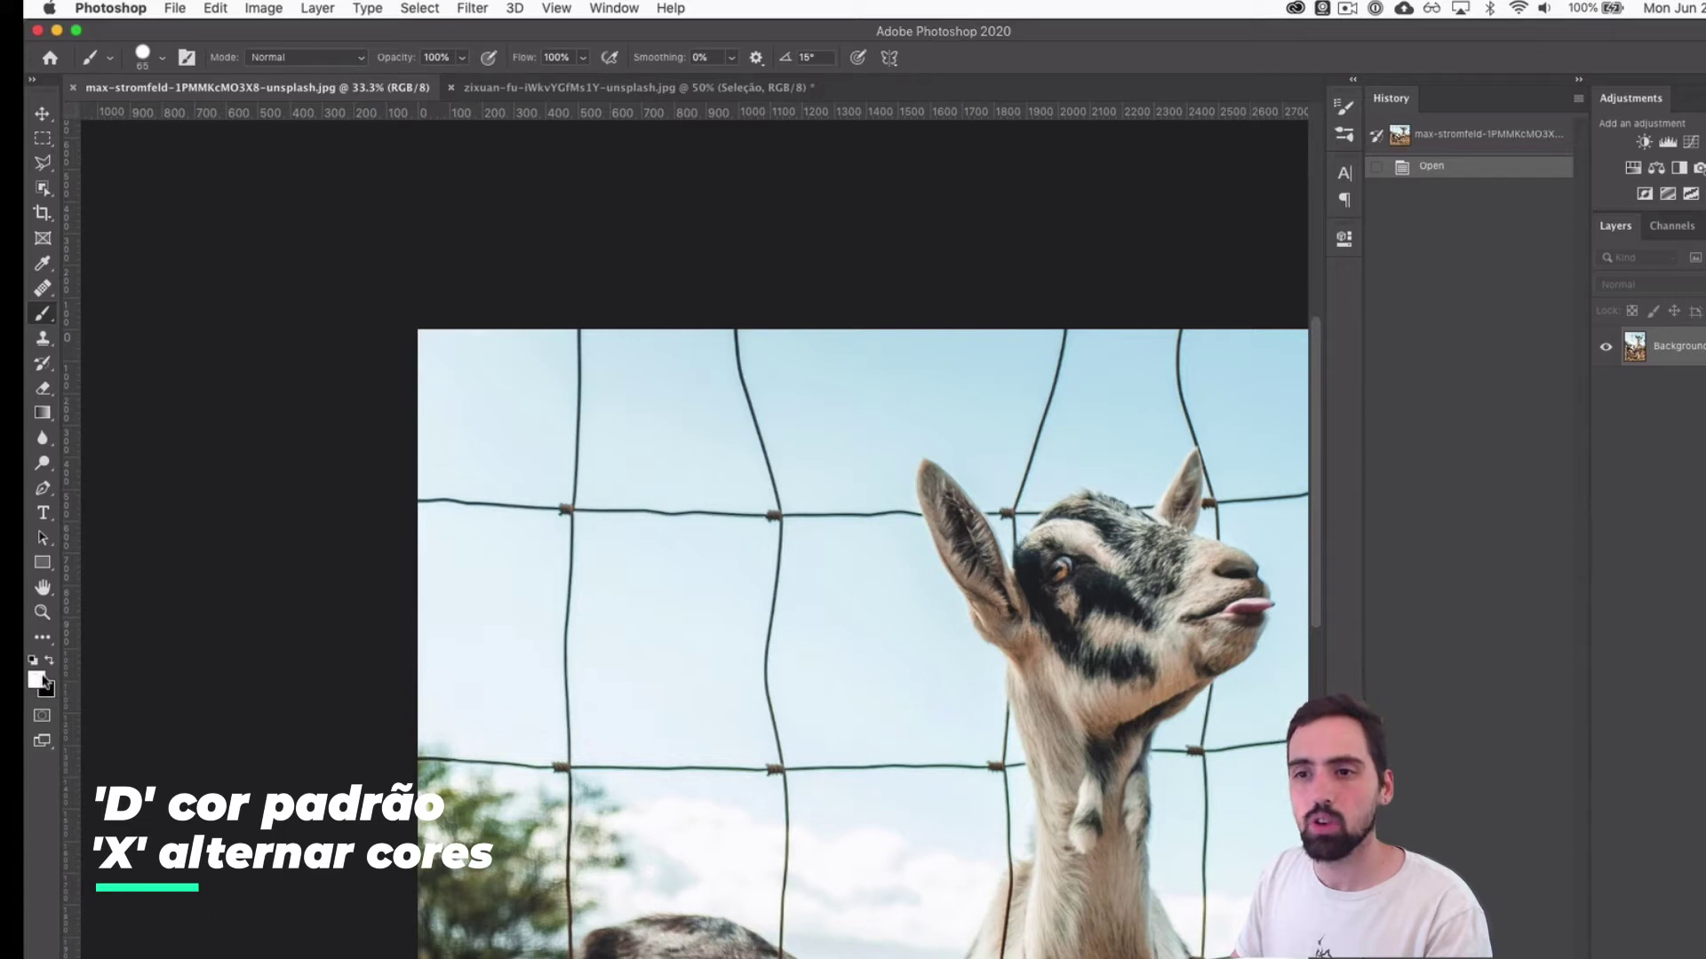
Create a new empty layer named Seleção above the Background layer
{"action": "key", "text": "super+plus"}
{"action": "key", "text": "super+plus"}
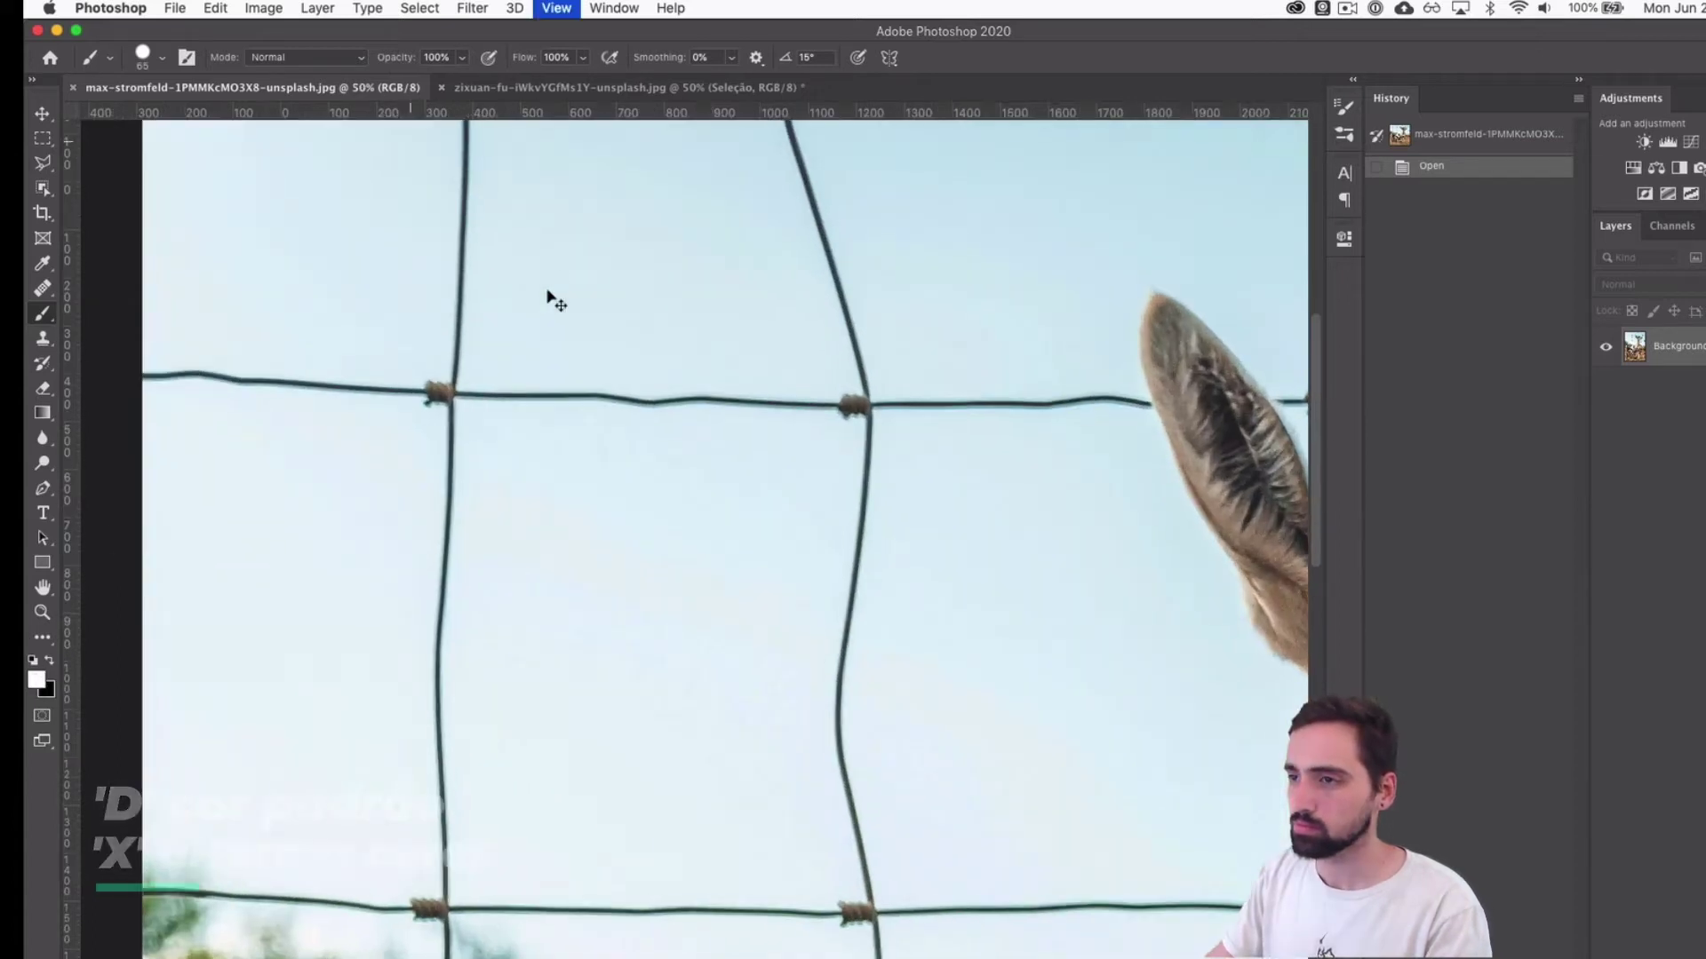
{"action": "scroll", "coordinate": [547, 290], "scroll_direction": "up", "scroll_amount": 10}
{"action": "scroll", "coordinate": [547, 290], "scroll_direction": "left", "scroll_amount": 3}
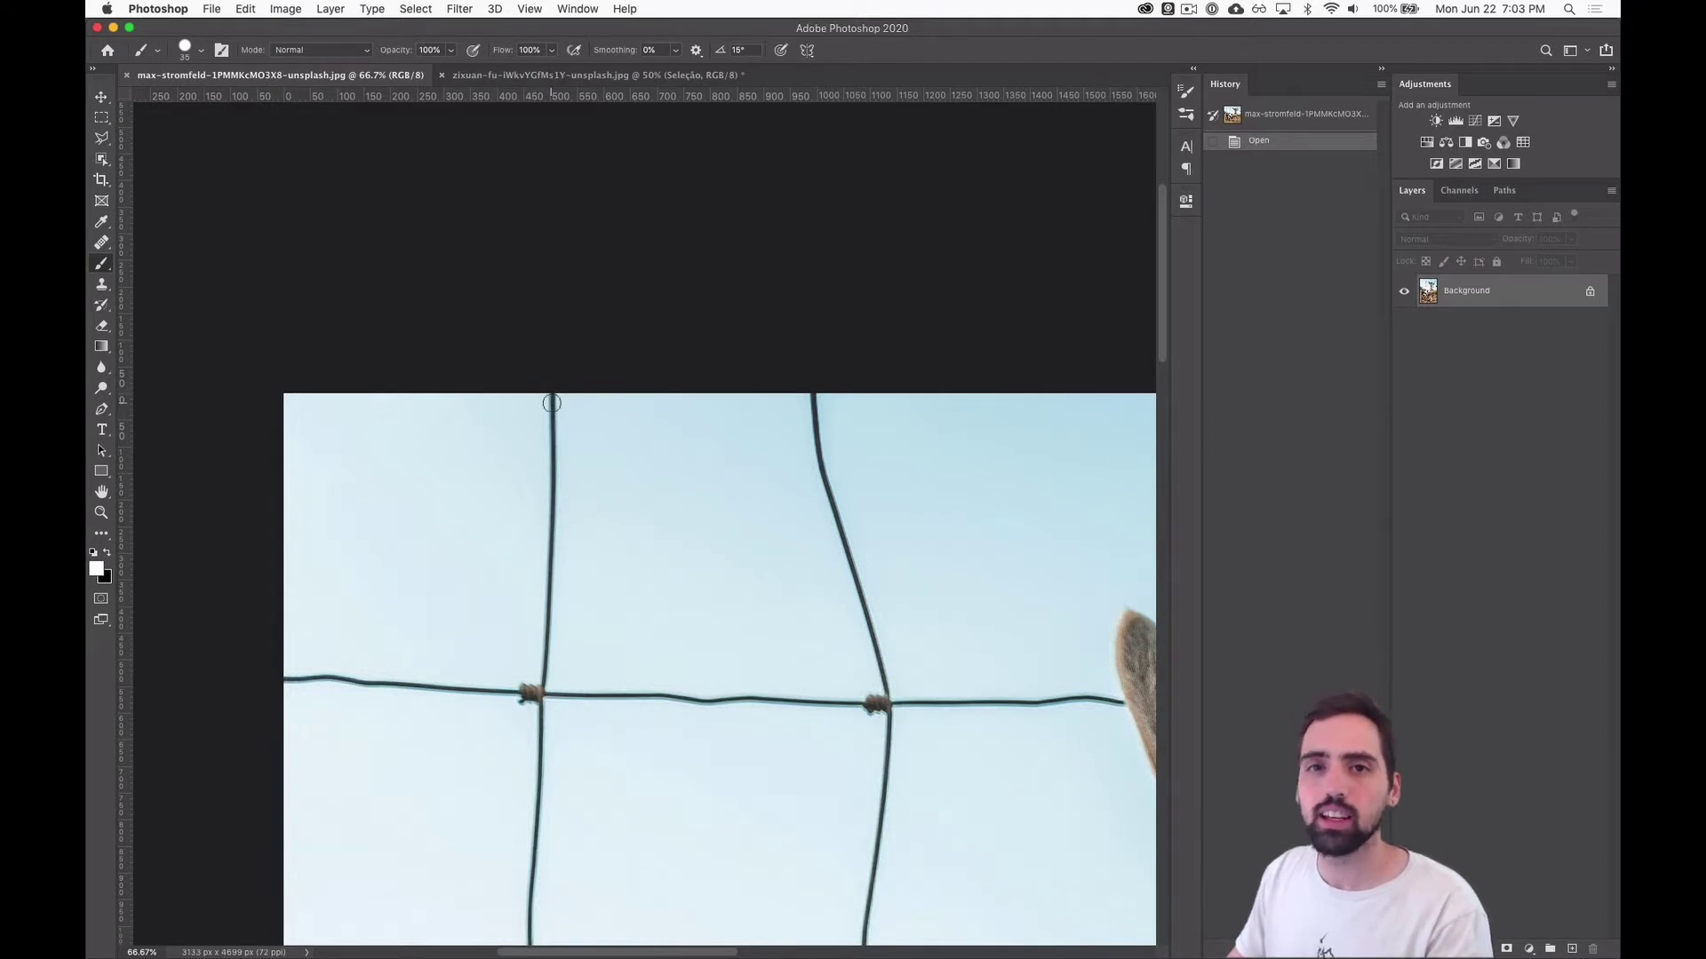
{"action": "left_click", "coordinate": [549, 400]}
{"action": "key", "text": "super+z"}
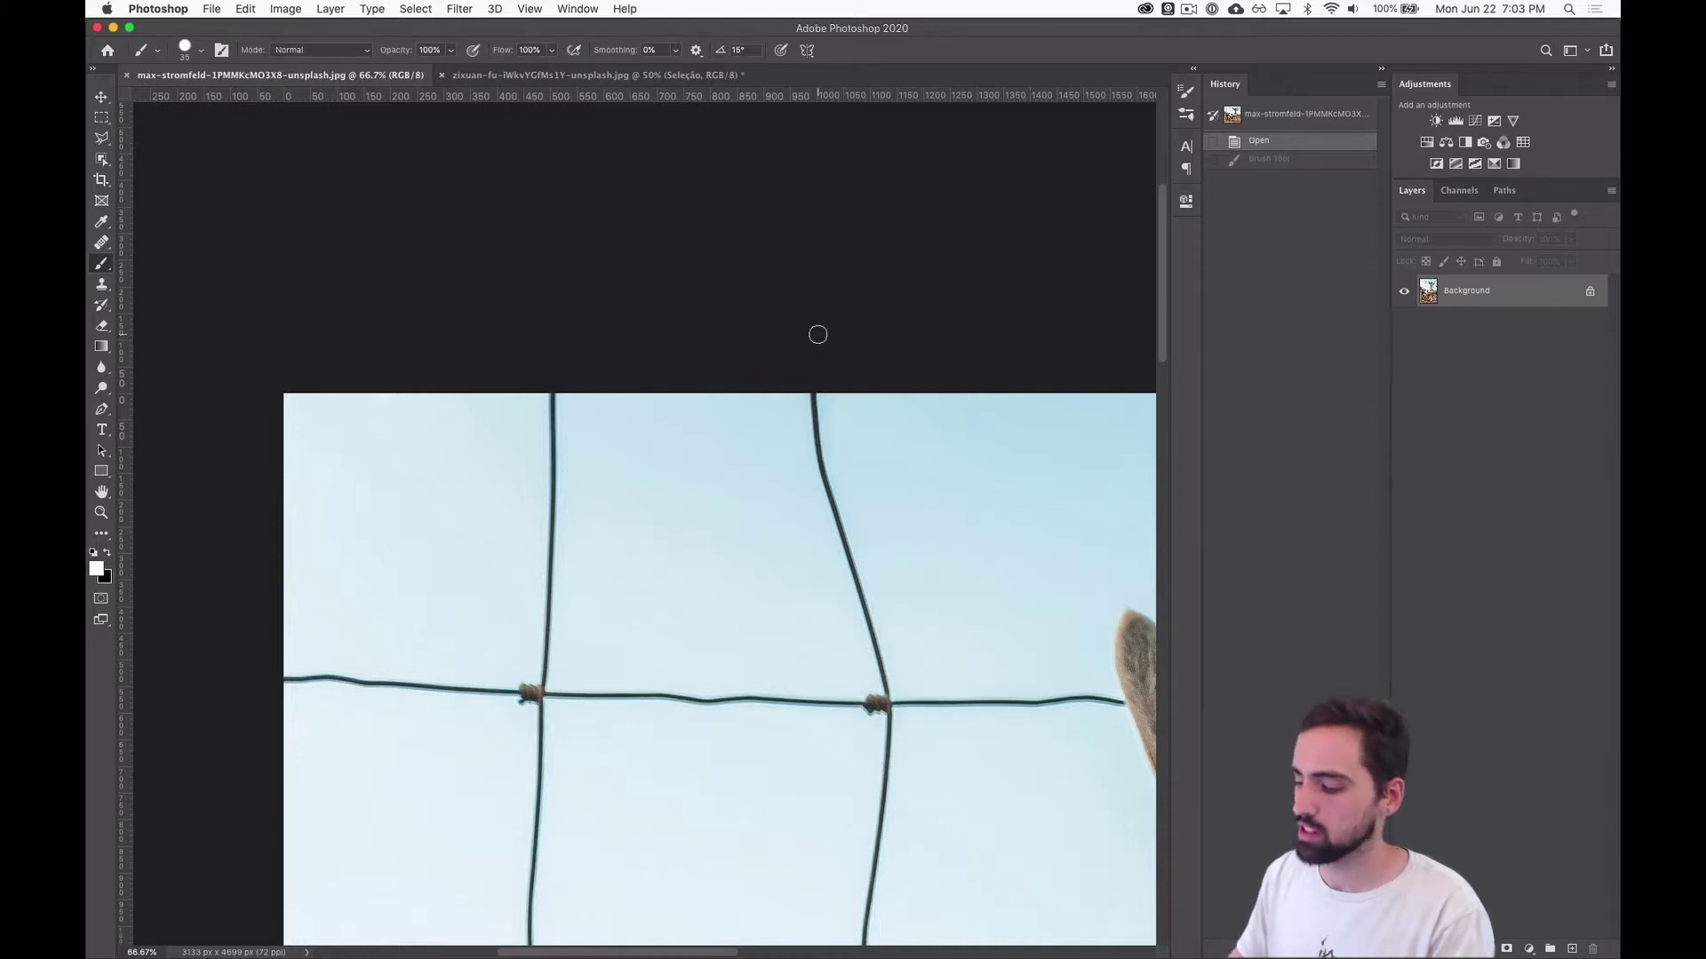
{"action": "key", "text": "super+shift+n"}
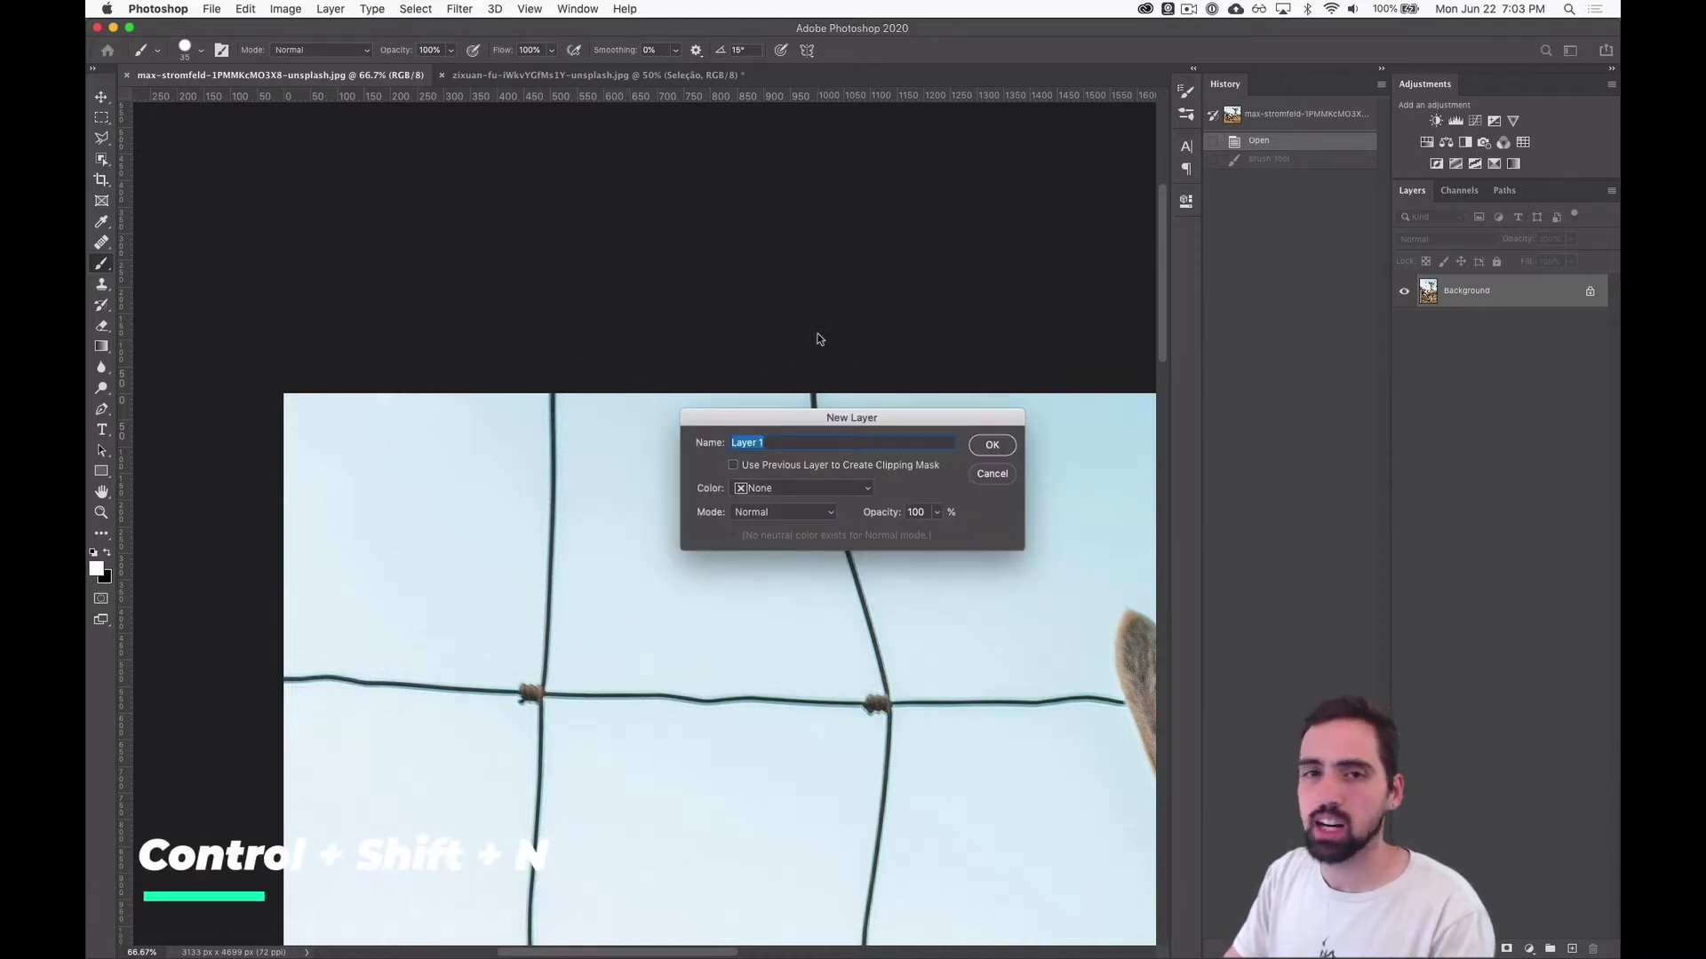
{"action": "type", "text": "Seleç"}
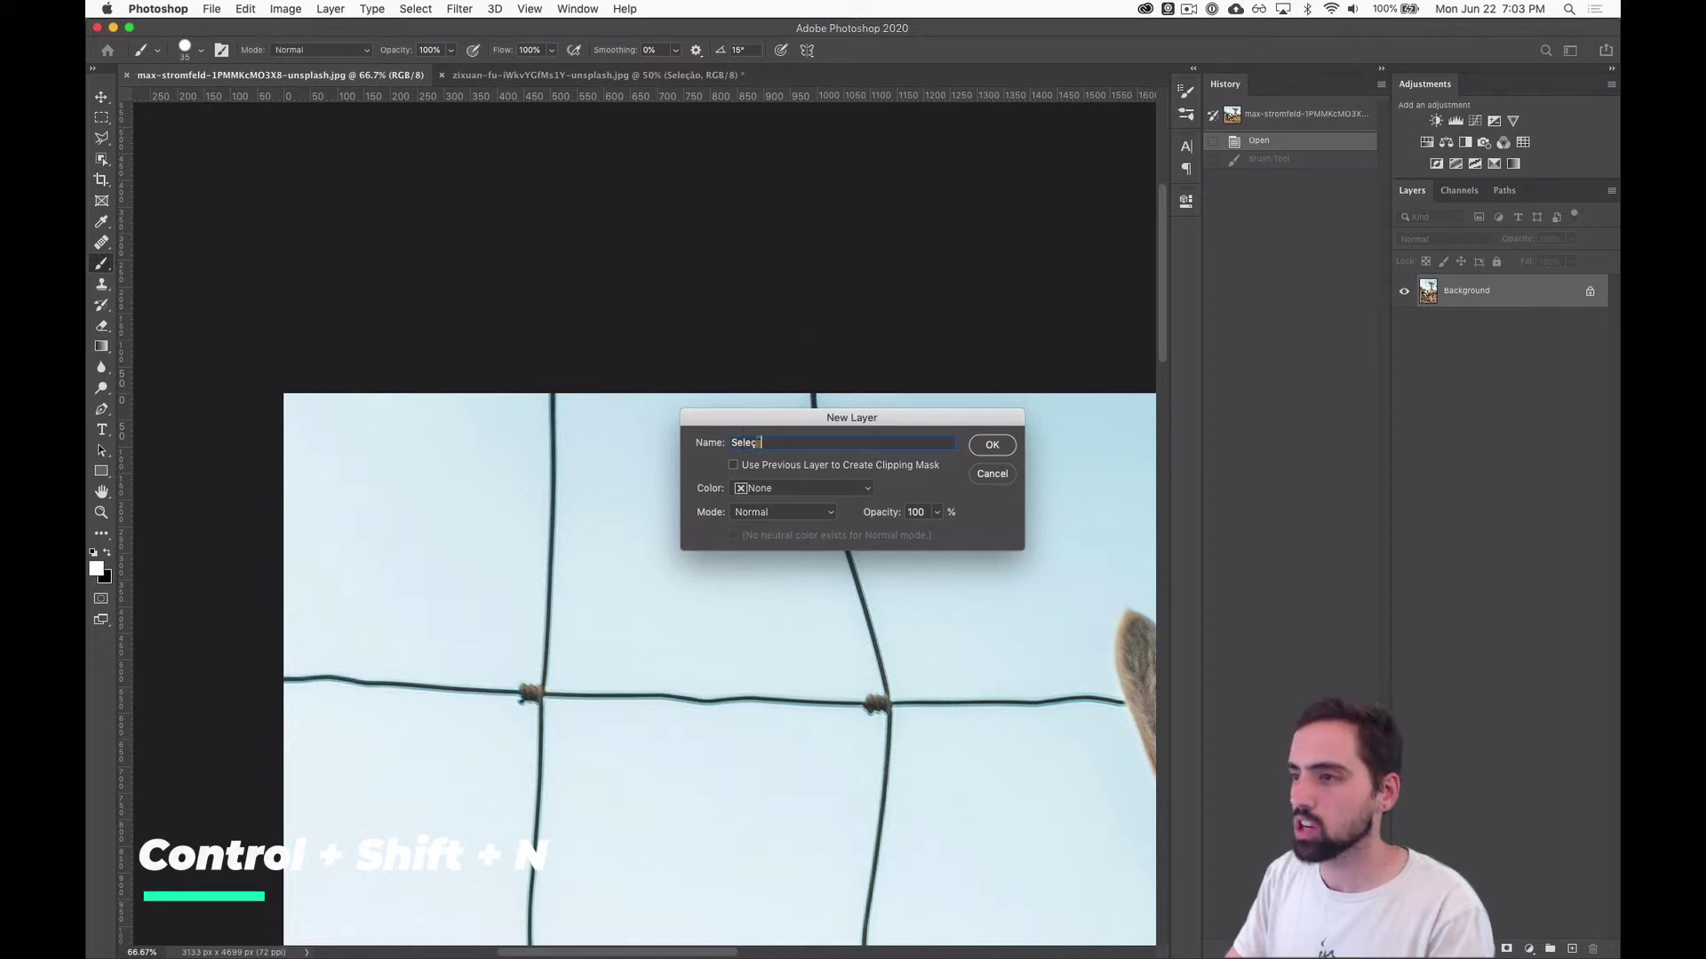
{"action": "type", "text": "ão"}
{"action": "key", "text": "Return"}
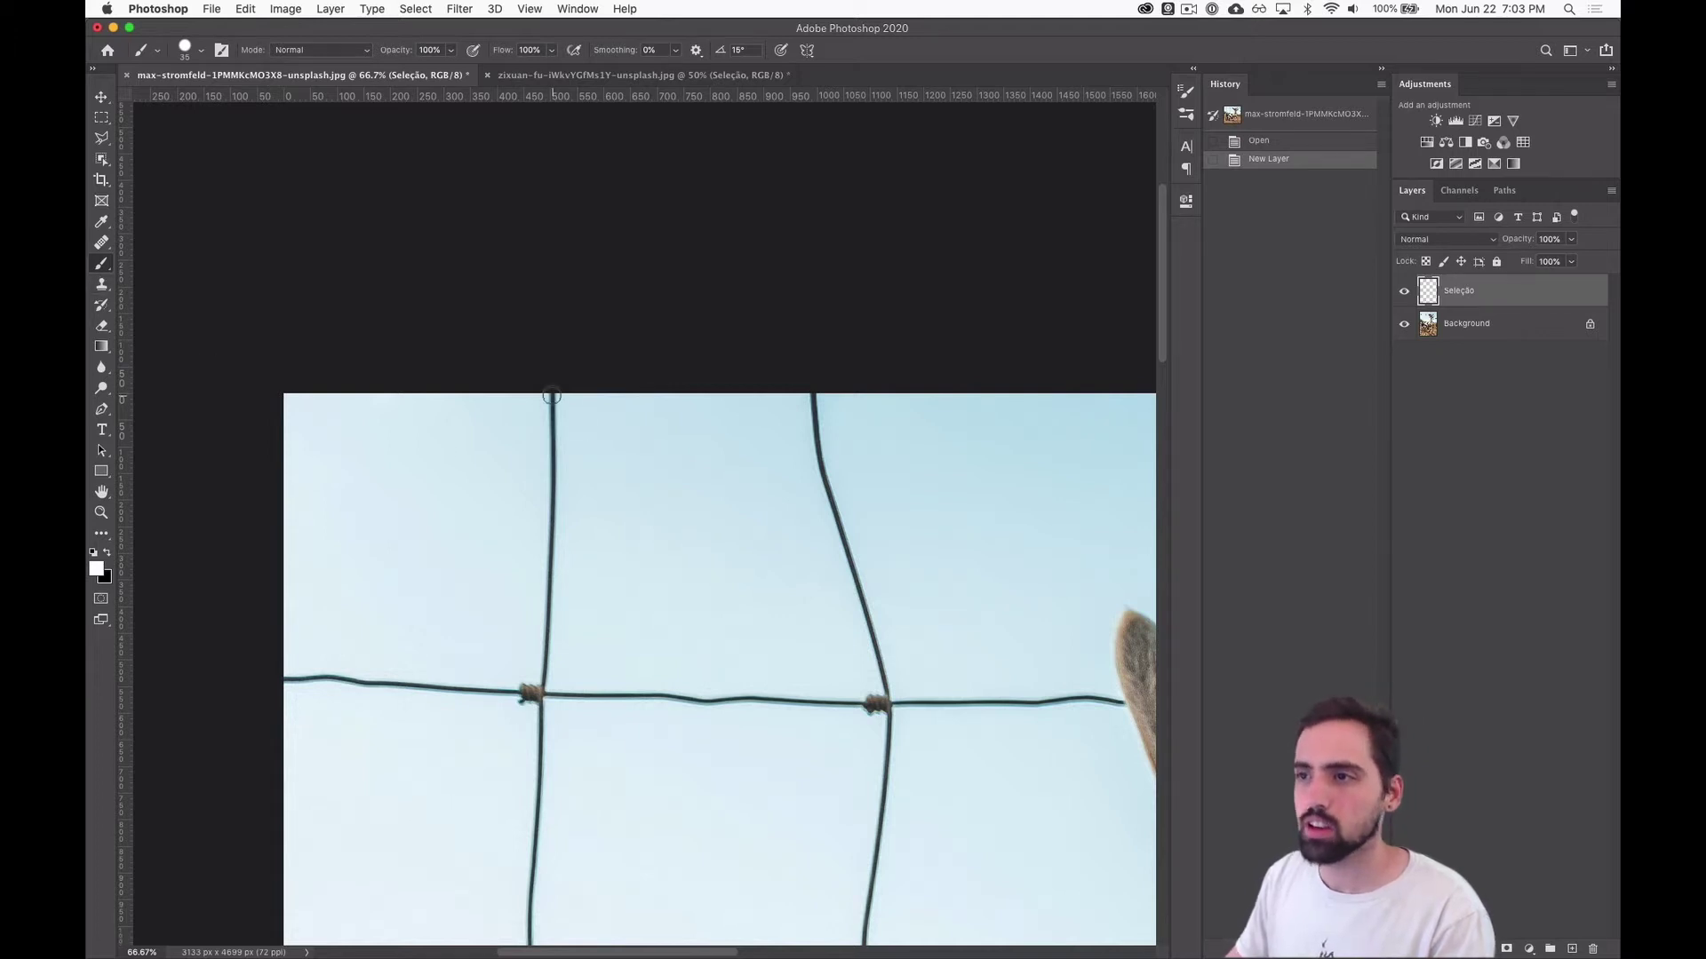
Cover the leftmost vertical fence wire with connected straight white brush strokes, from the photo's top edge to the second horizontal wire
{"action": "left_click_drag", "start_coordinate": [553, 388], "coordinate": [538, 699]}
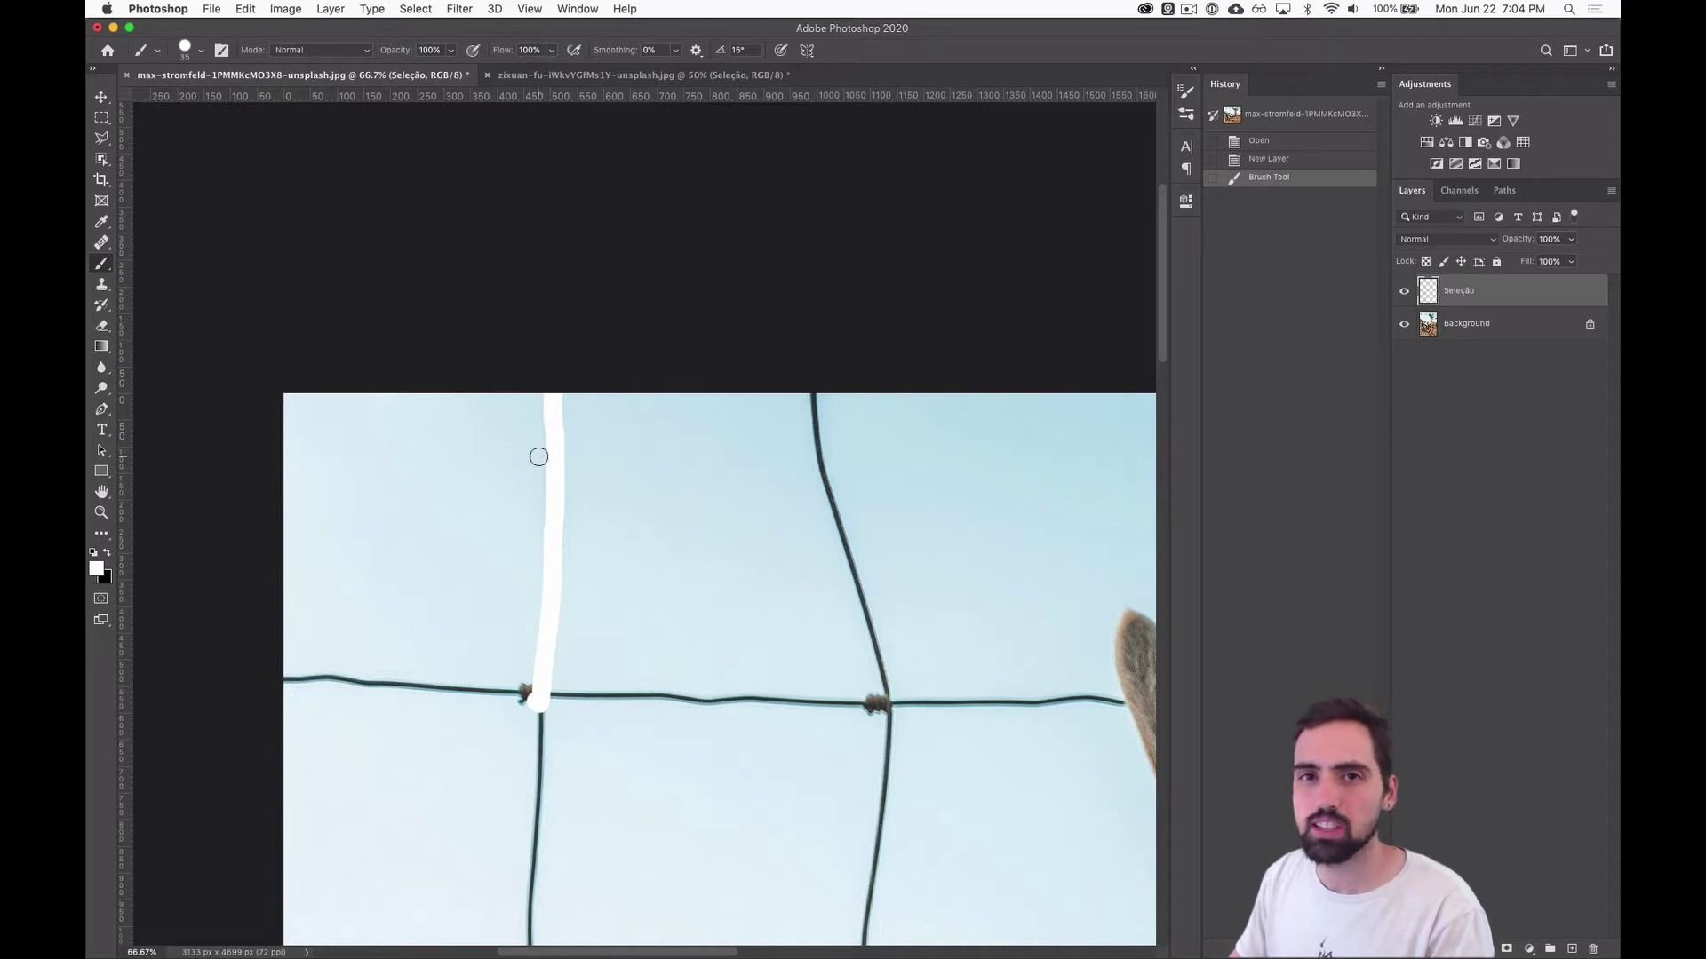
{"action": "key", "text": "super+z"}
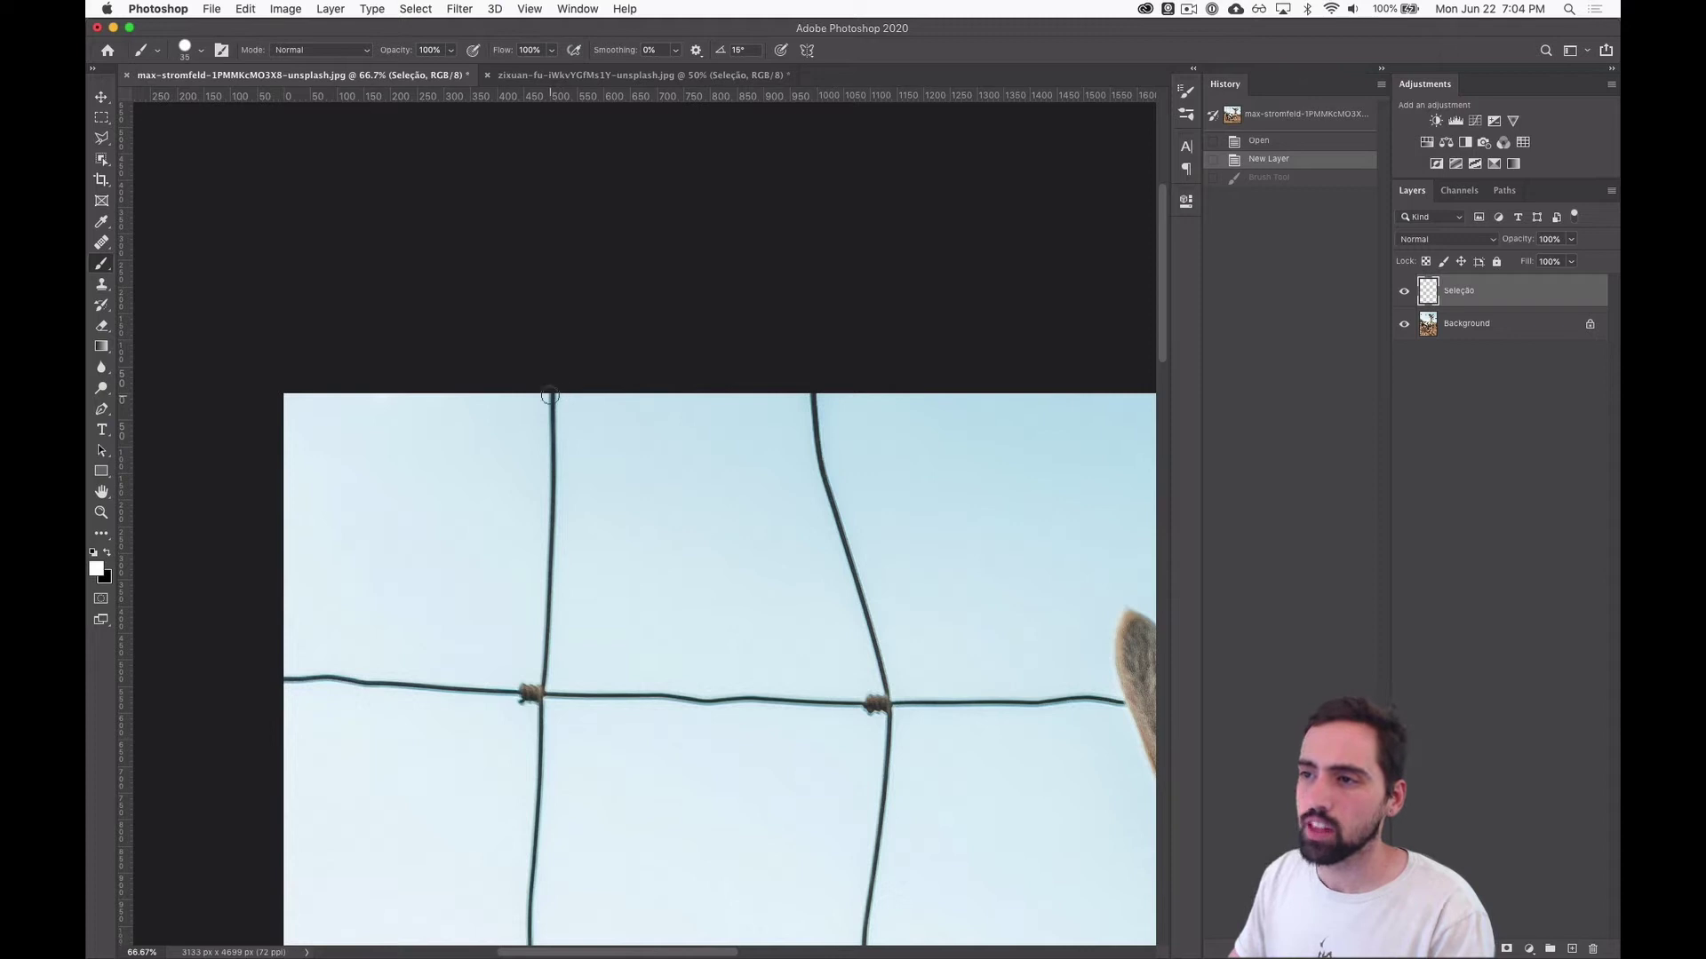
{"action": "left_click", "coordinate": [551, 394]}
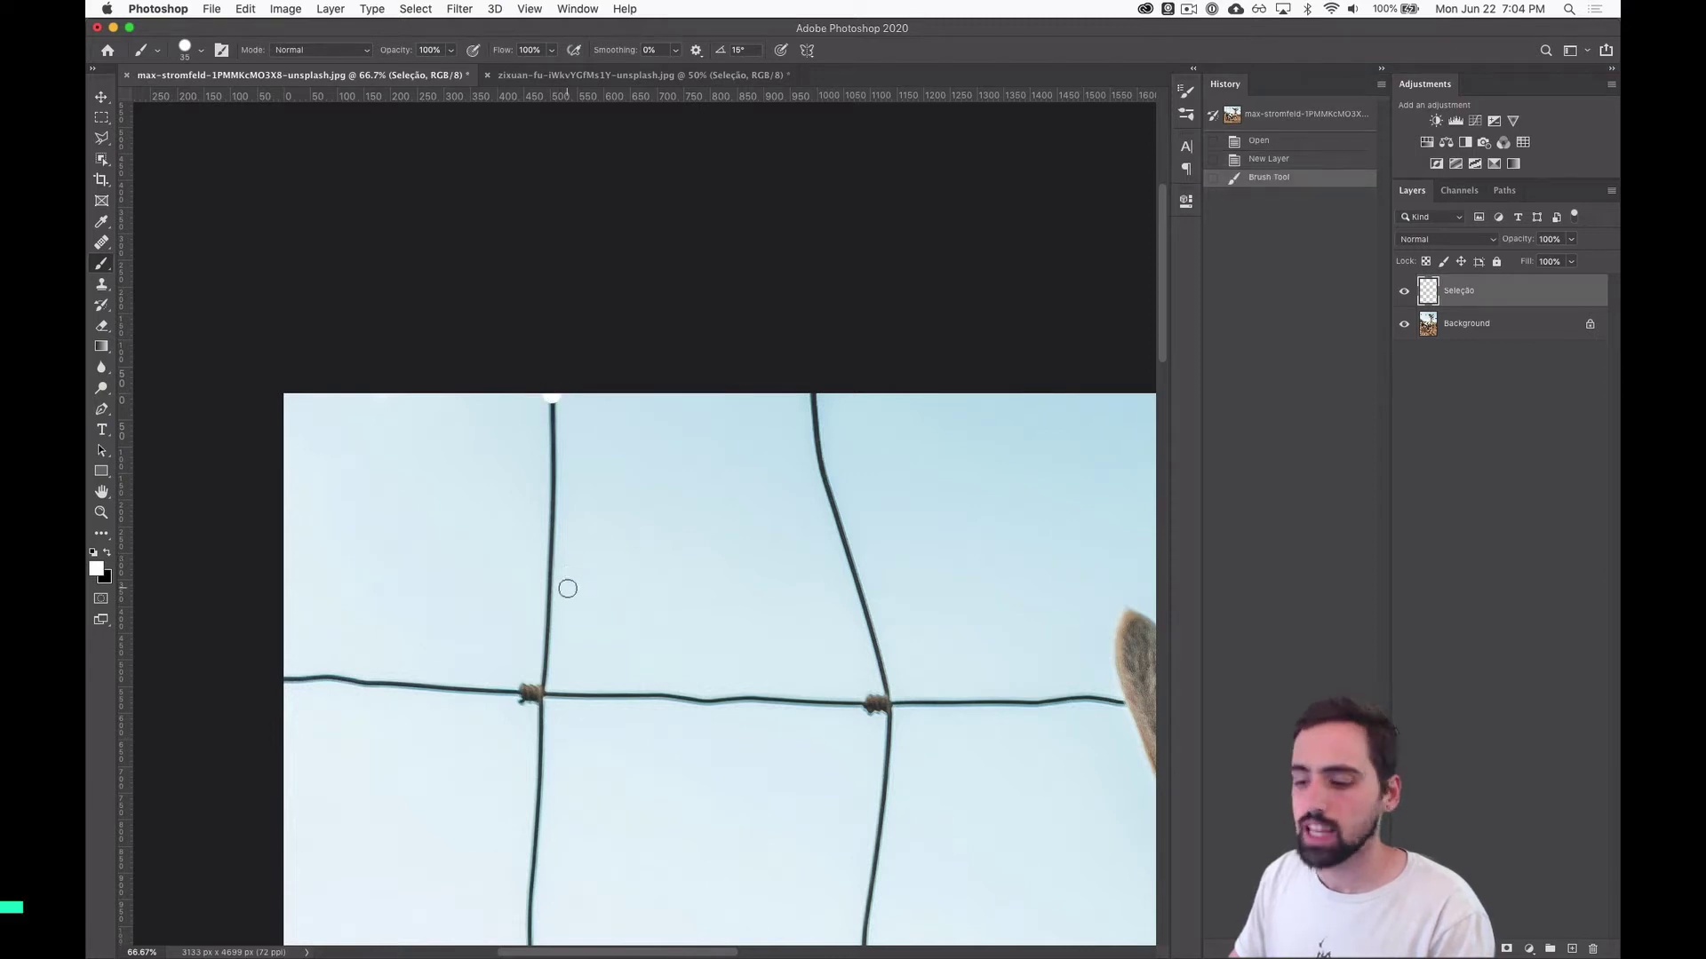
{"action": "left_click", "coordinate": [541, 694], "text": "shift"}
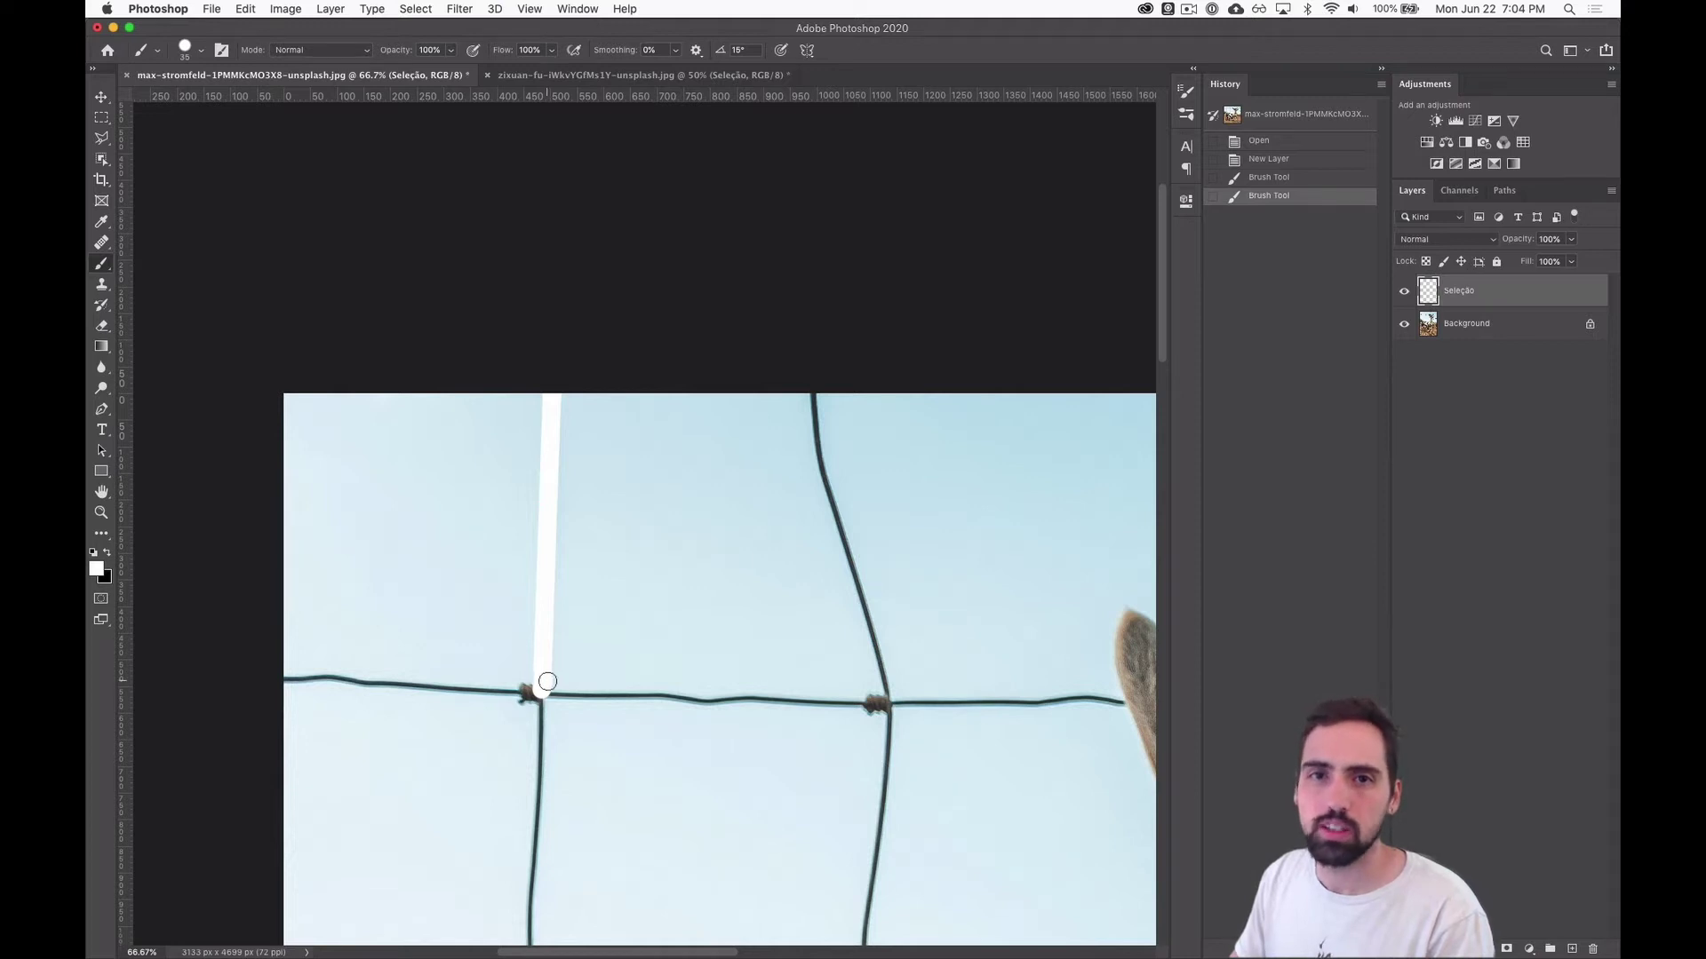
{"action": "left_click_drag", "start_coordinate": [611, 586], "coordinate": [643, 309]}
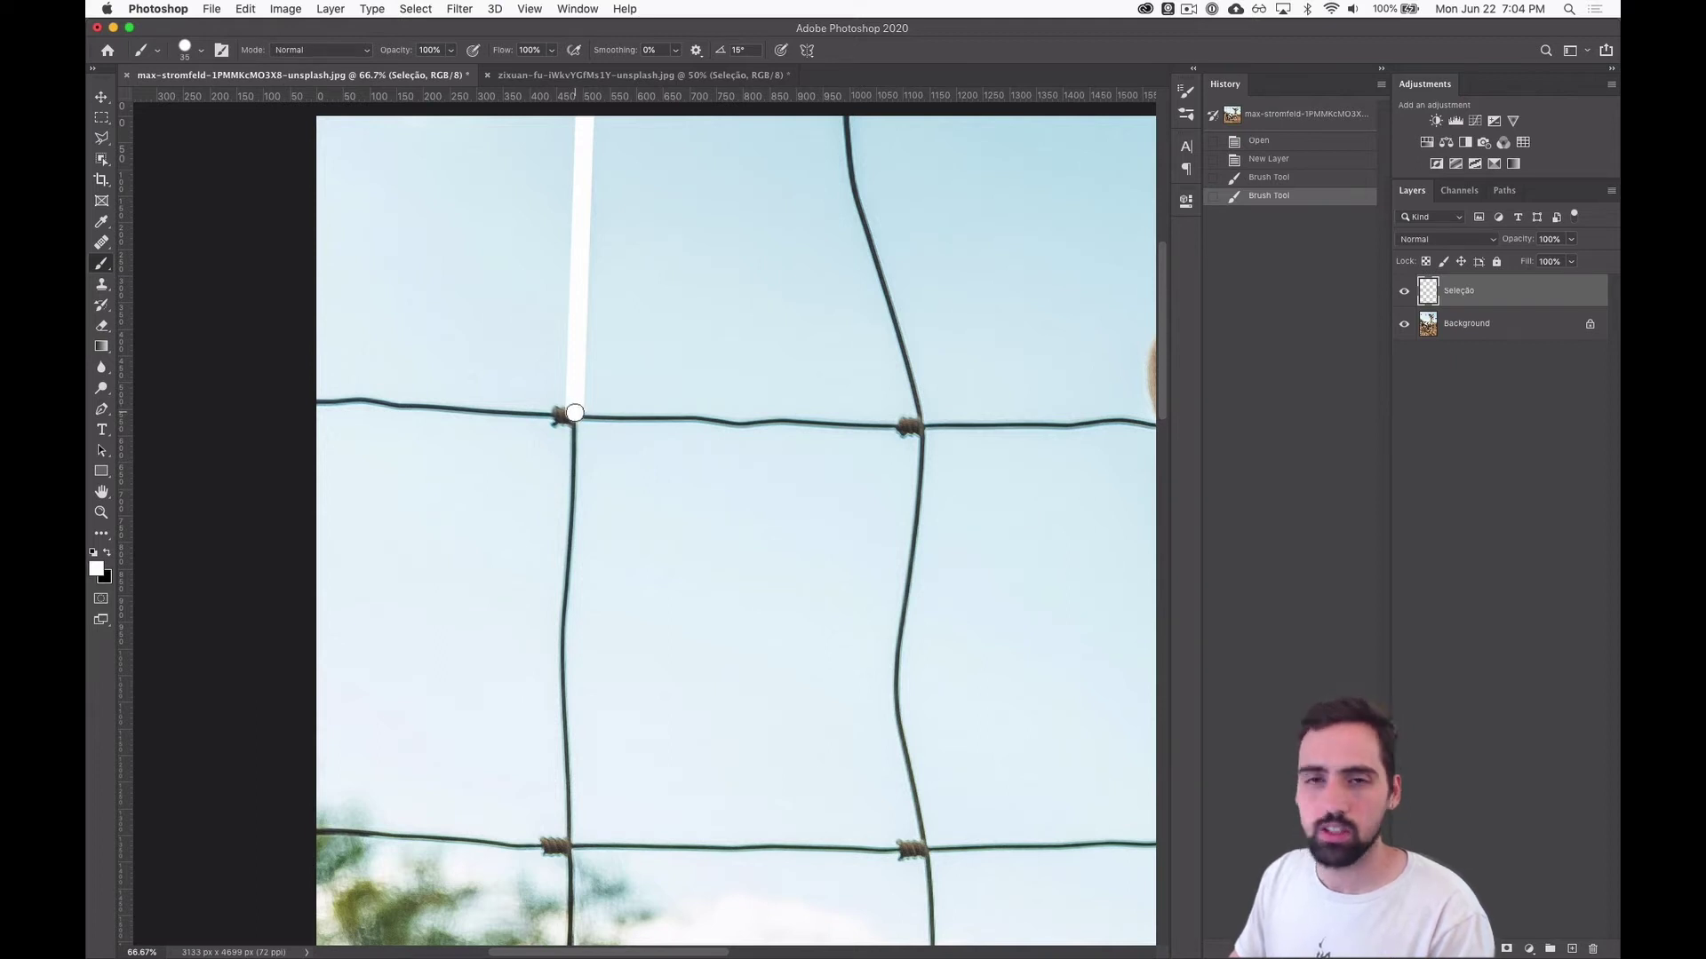
{"action": "left_click", "coordinate": [570, 558], "text": "shift"}
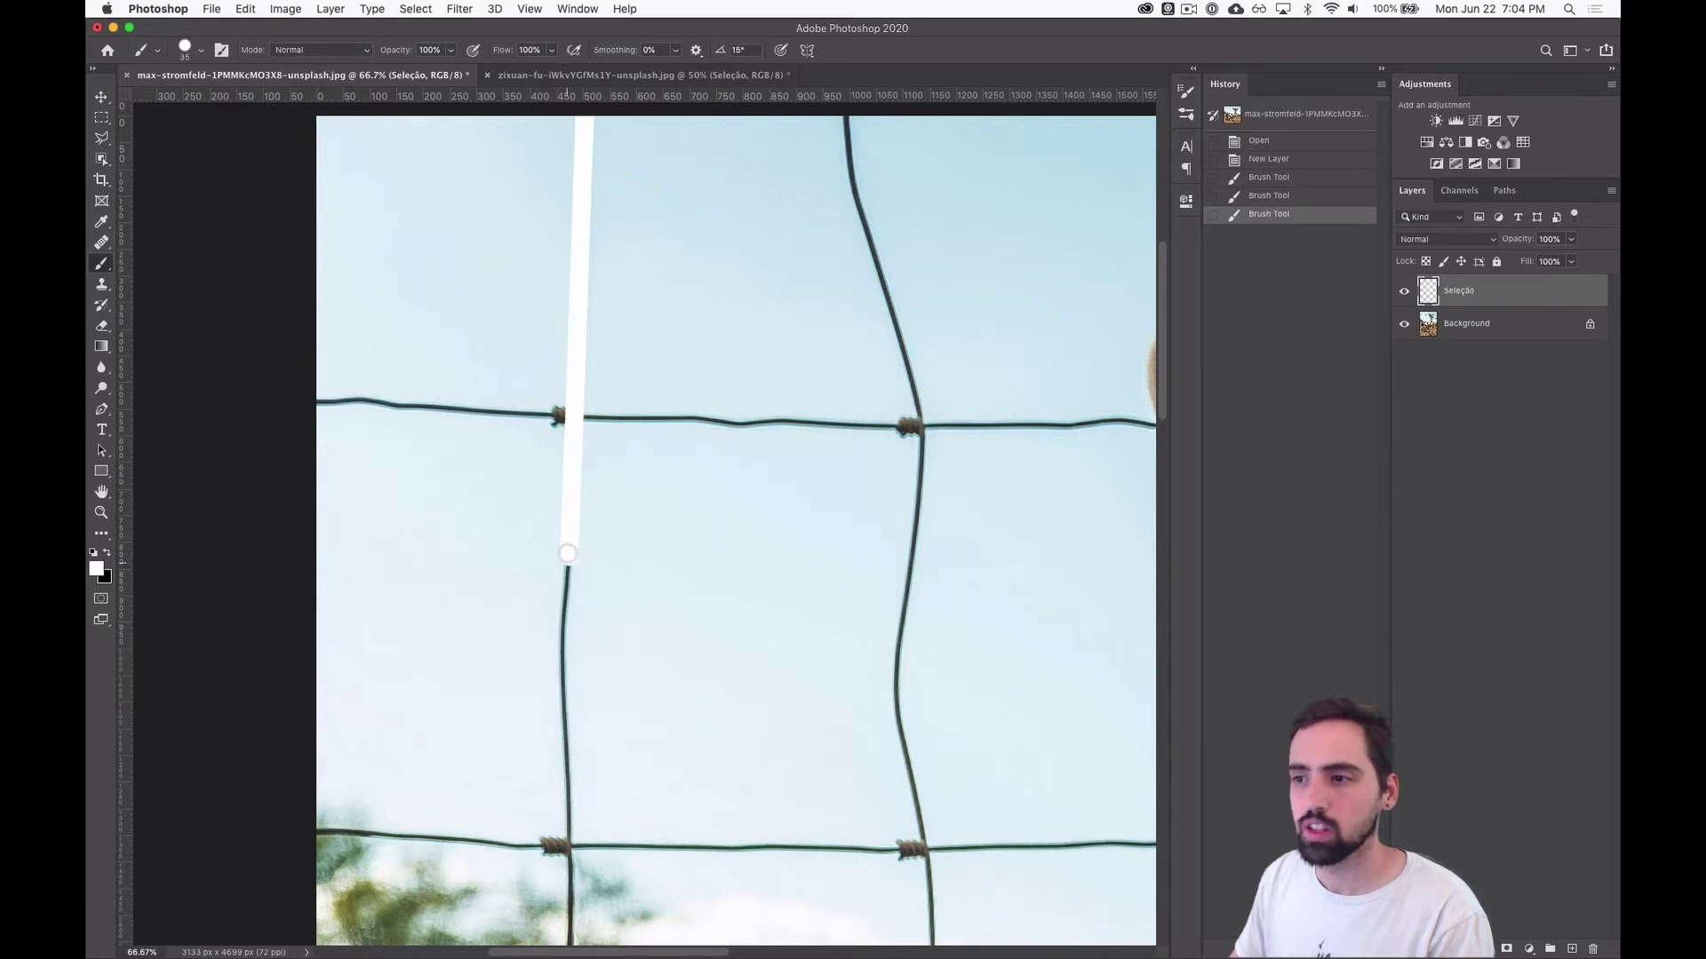
{"action": "left_click", "coordinate": [563, 637], "text": "shift"}
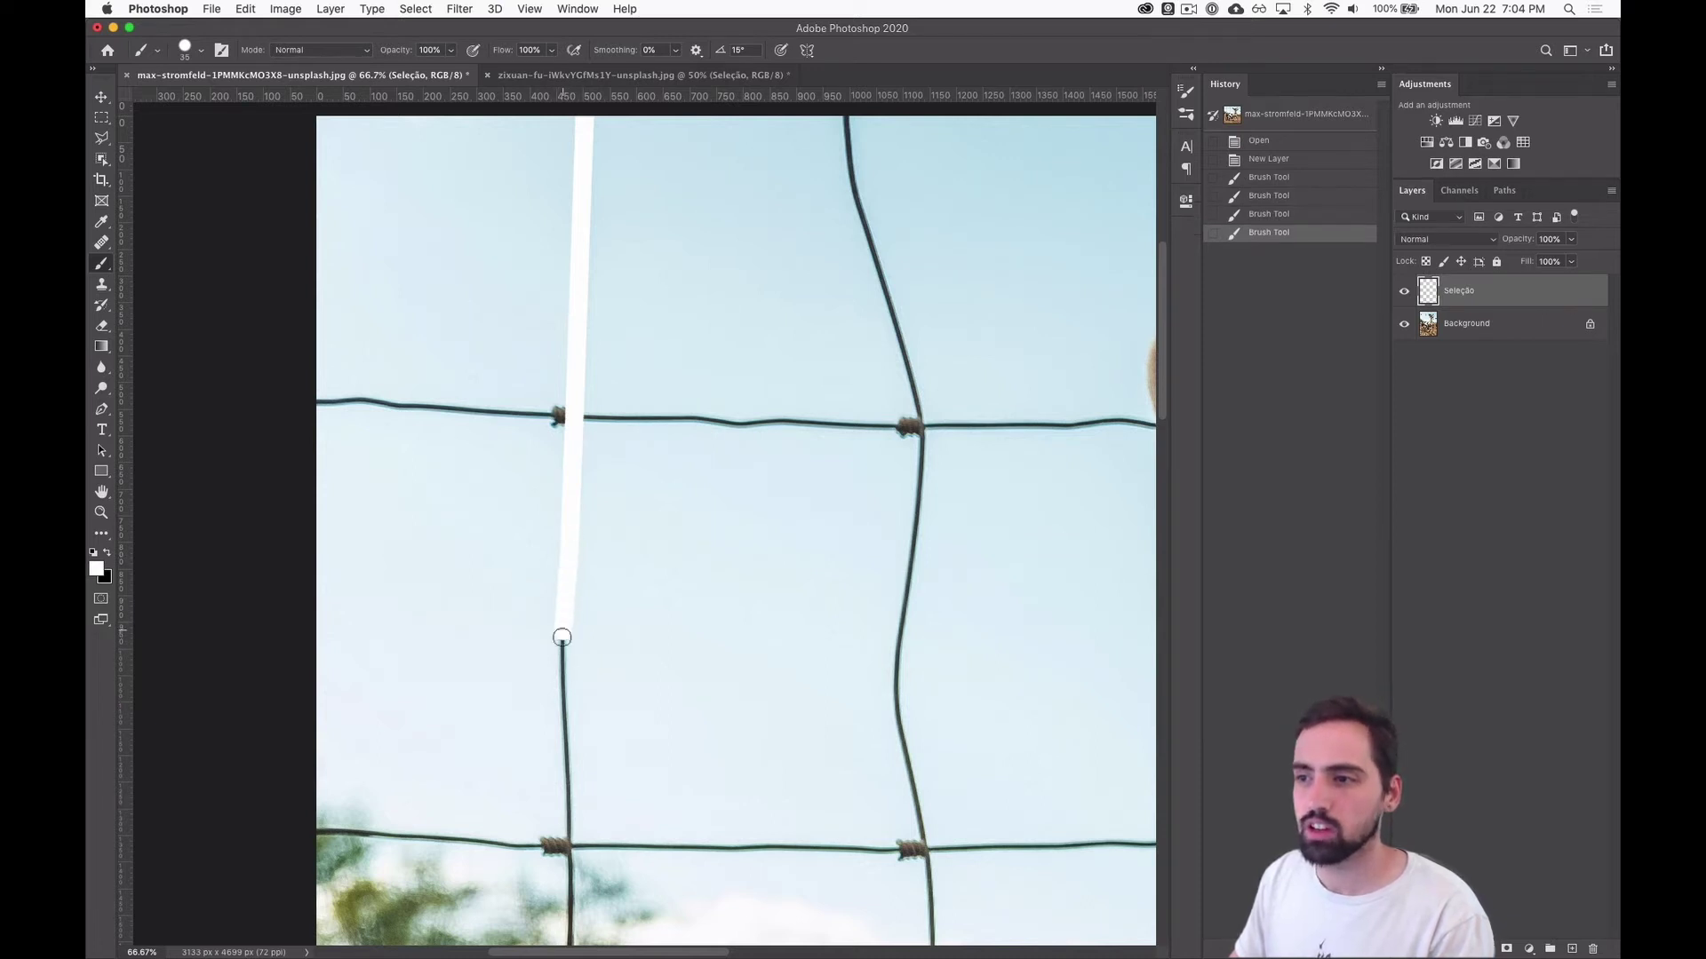
{"action": "left_click", "coordinate": [564, 733], "text": "shift"}
{"action": "left_click", "coordinate": [570, 846], "text": "shift"}
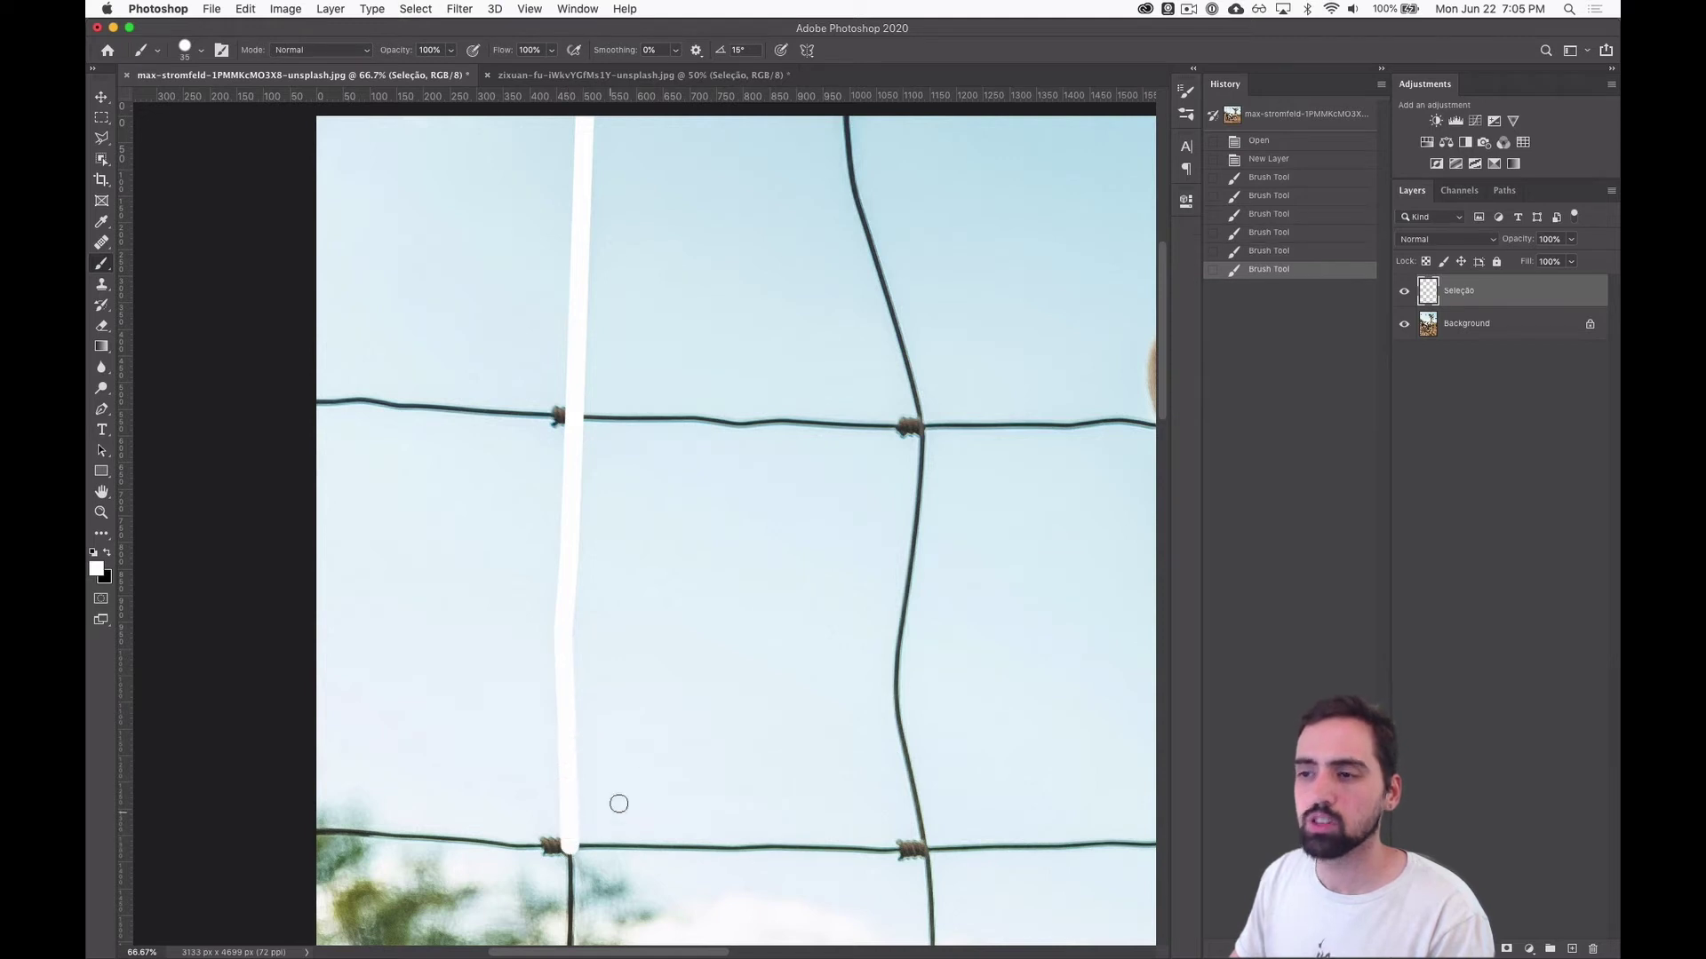
Continue the straight white strokes down the leftmost vertical wire, from the second horizontal wire to the third one across the goat's back
{"action": "scroll", "coordinate": [658, 761], "scroll_direction": "down", "scroll_amount": 8}
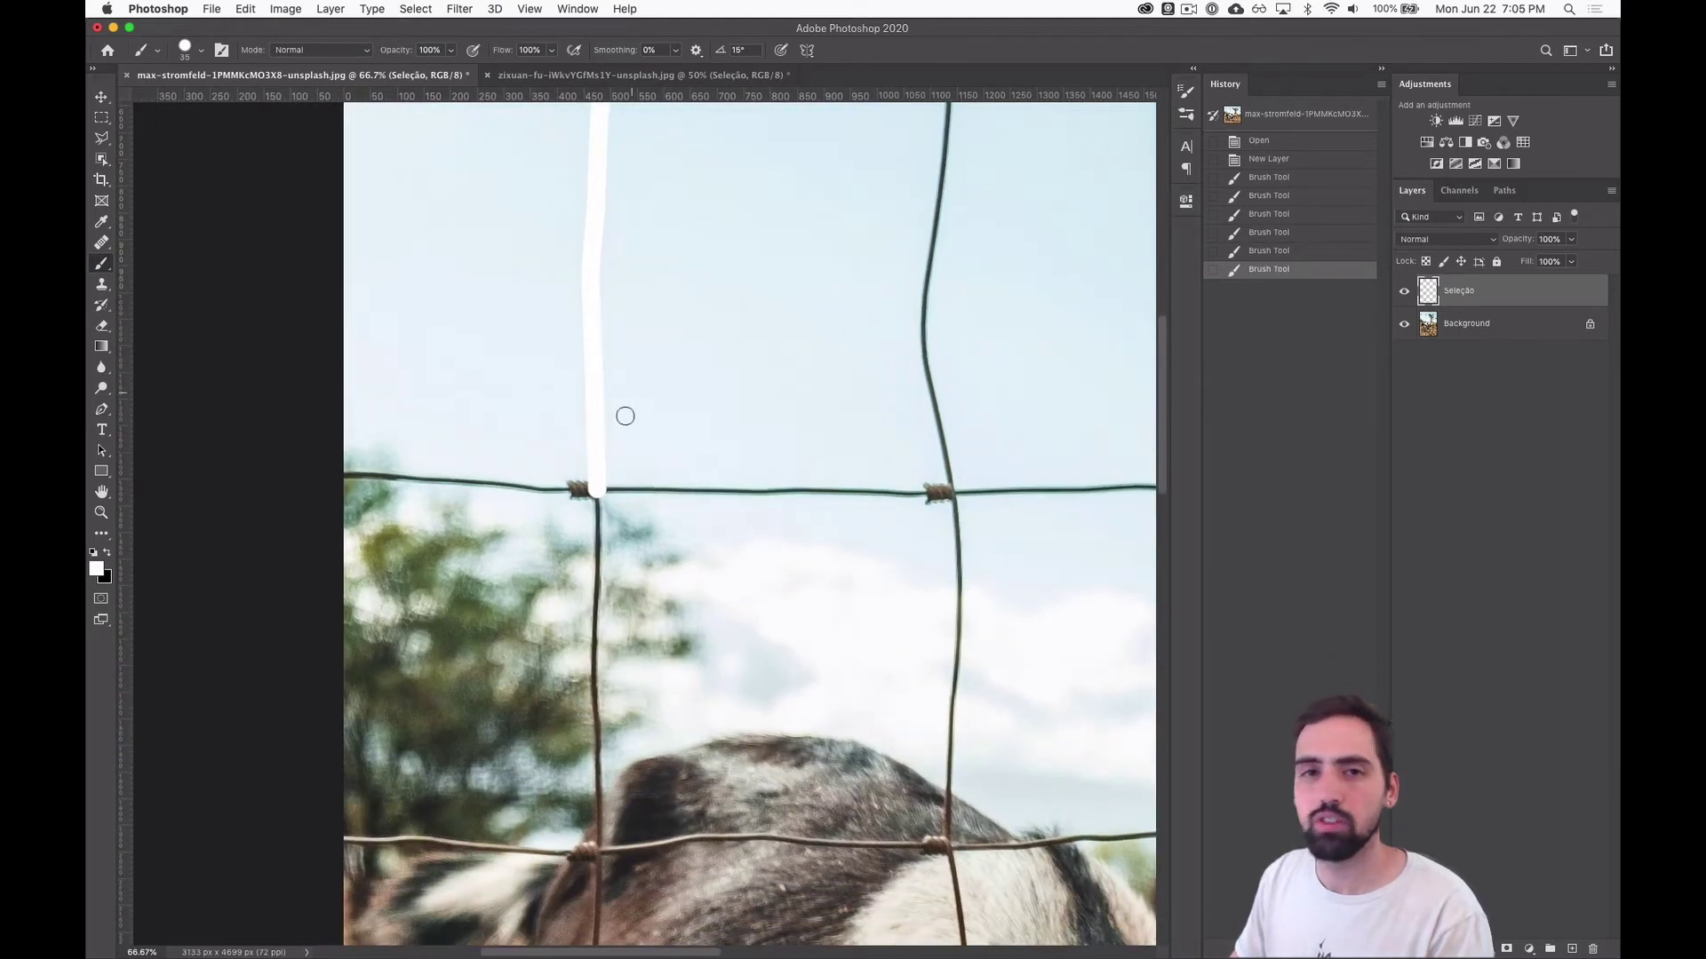
{"action": "left_click", "coordinate": [598, 609], "text": "shift"}
{"action": "left_click", "coordinate": [593, 684], "text": "shift"}
{"action": "left_click", "coordinate": [595, 741], "text": "shift"}
{"action": "left_click", "coordinate": [600, 789], "text": "shift"}
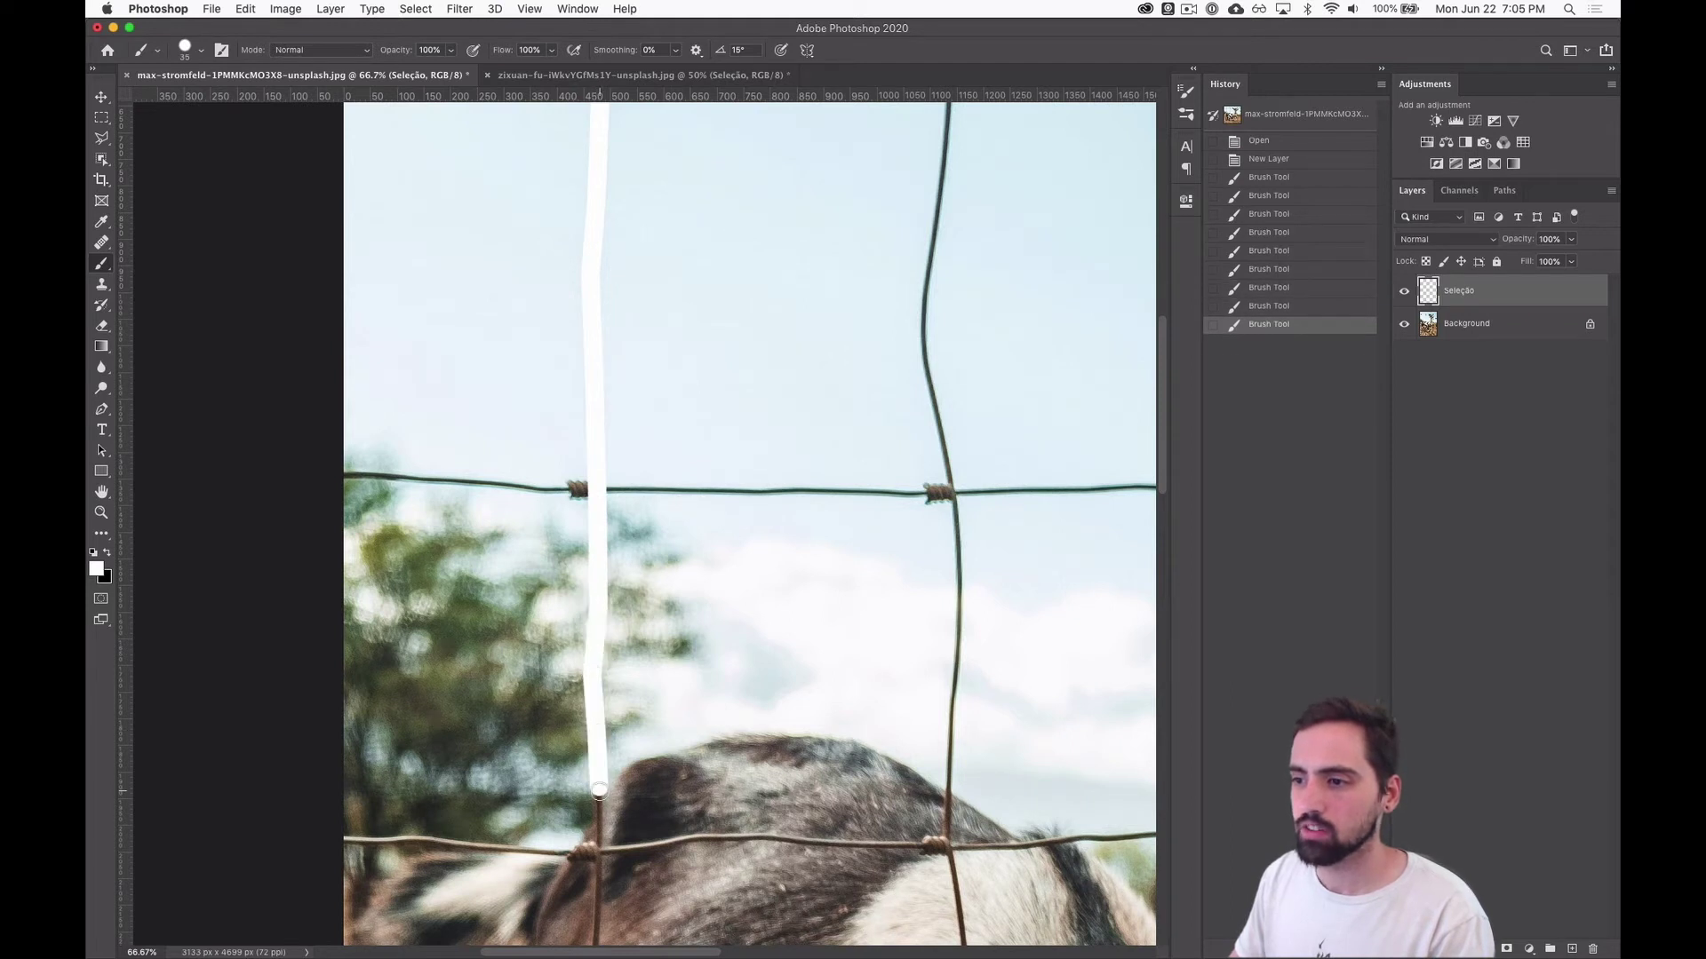
{"action": "left_click", "coordinate": [599, 851], "text": "shift"}
Extend the white strokes along the leftmost vertical wire over the goat's hindquarters, just past the fourth horizontal wire
{"action": "scroll", "coordinate": [619, 609], "scroll_direction": "down", "scroll_amount": 7}
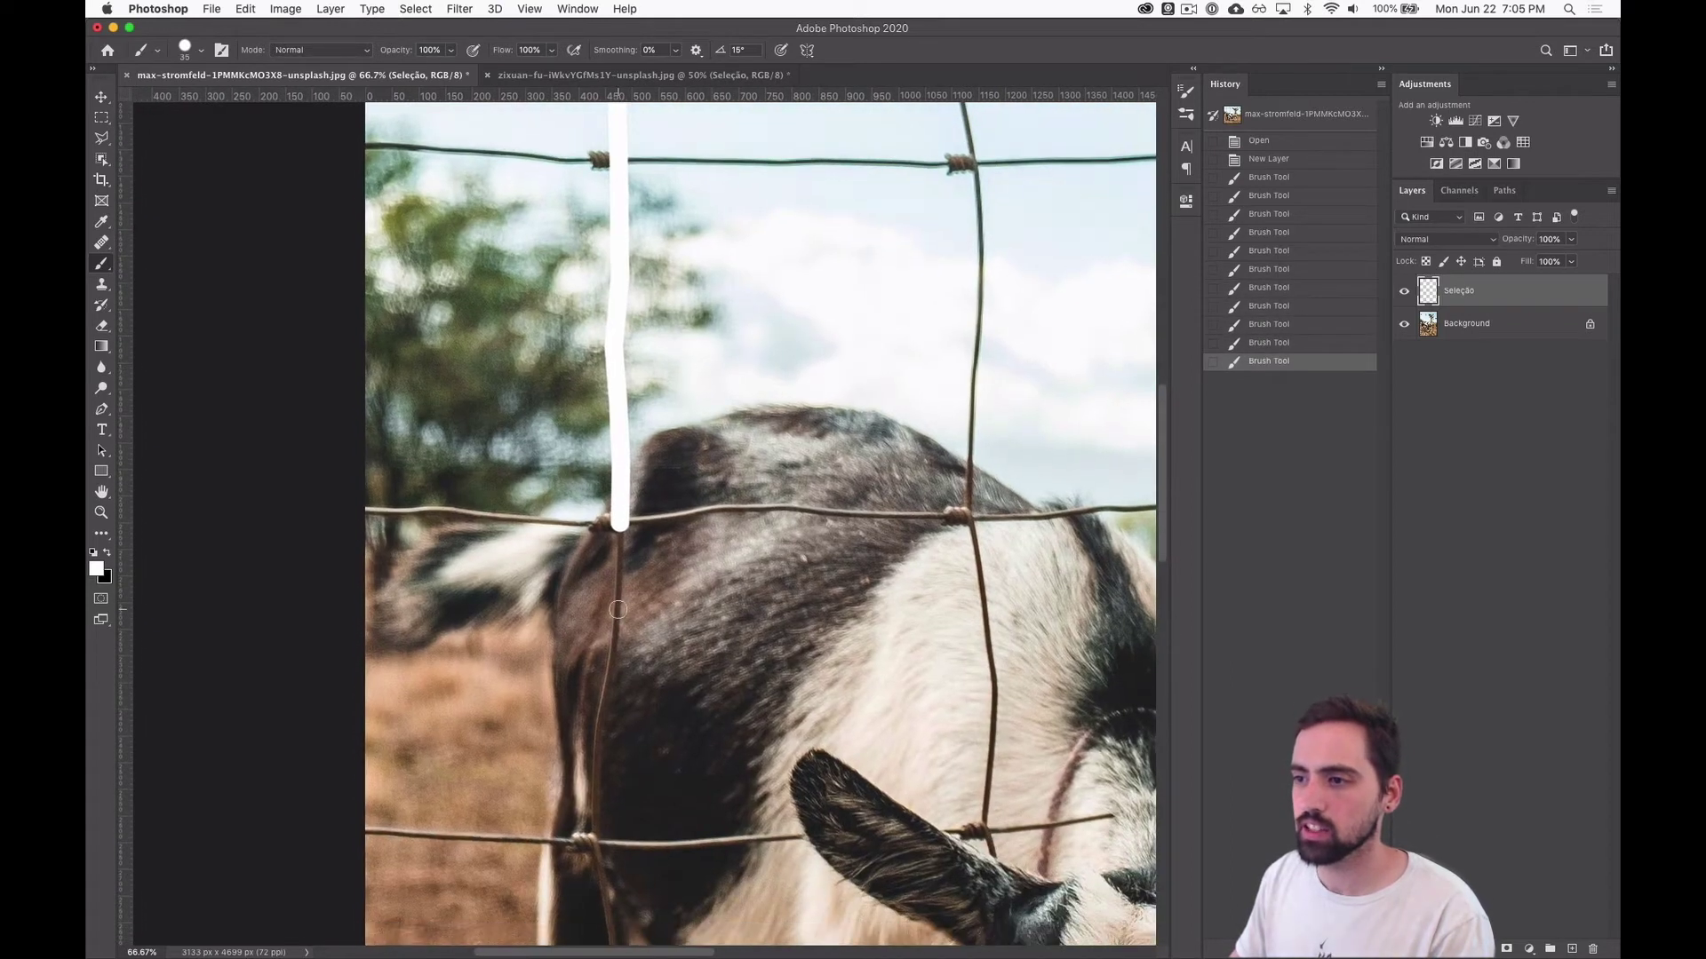
{"action": "left_click", "coordinate": [618, 610], "text": "shift"}
{"action": "left_click", "coordinate": [604, 684], "text": "shift"}
{"action": "left_click", "coordinate": [594, 755], "text": "shift"}
{"action": "left_click", "coordinate": [594, 808], "text": "shift"}
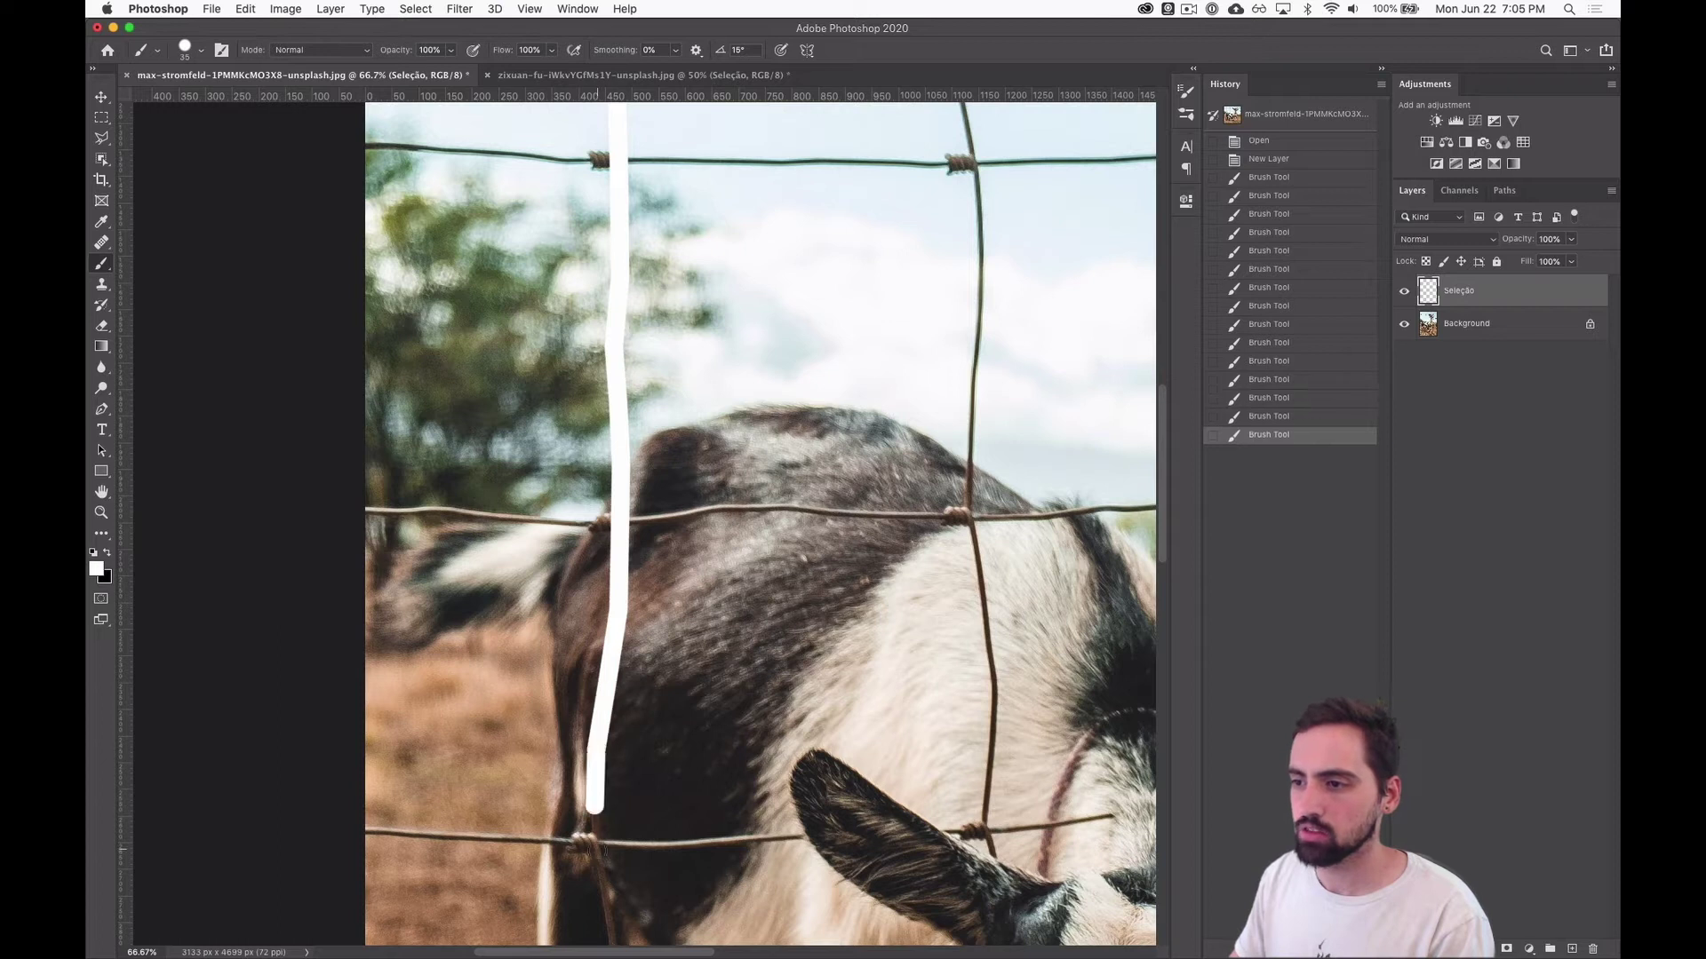
{"action": "left_click", "coordinate": [596, 851], "text": "shift"}
Follow the leftmost vertical wire with white strokes between the goat's hind legs, down to the sixth horizontal wire
{"action": "left_click_drag", "start_coordinate": [626, 790], "coordinate": [647, 450]}
{"action": "left_click", "coordinate": [640, 635], "text": "shift"}
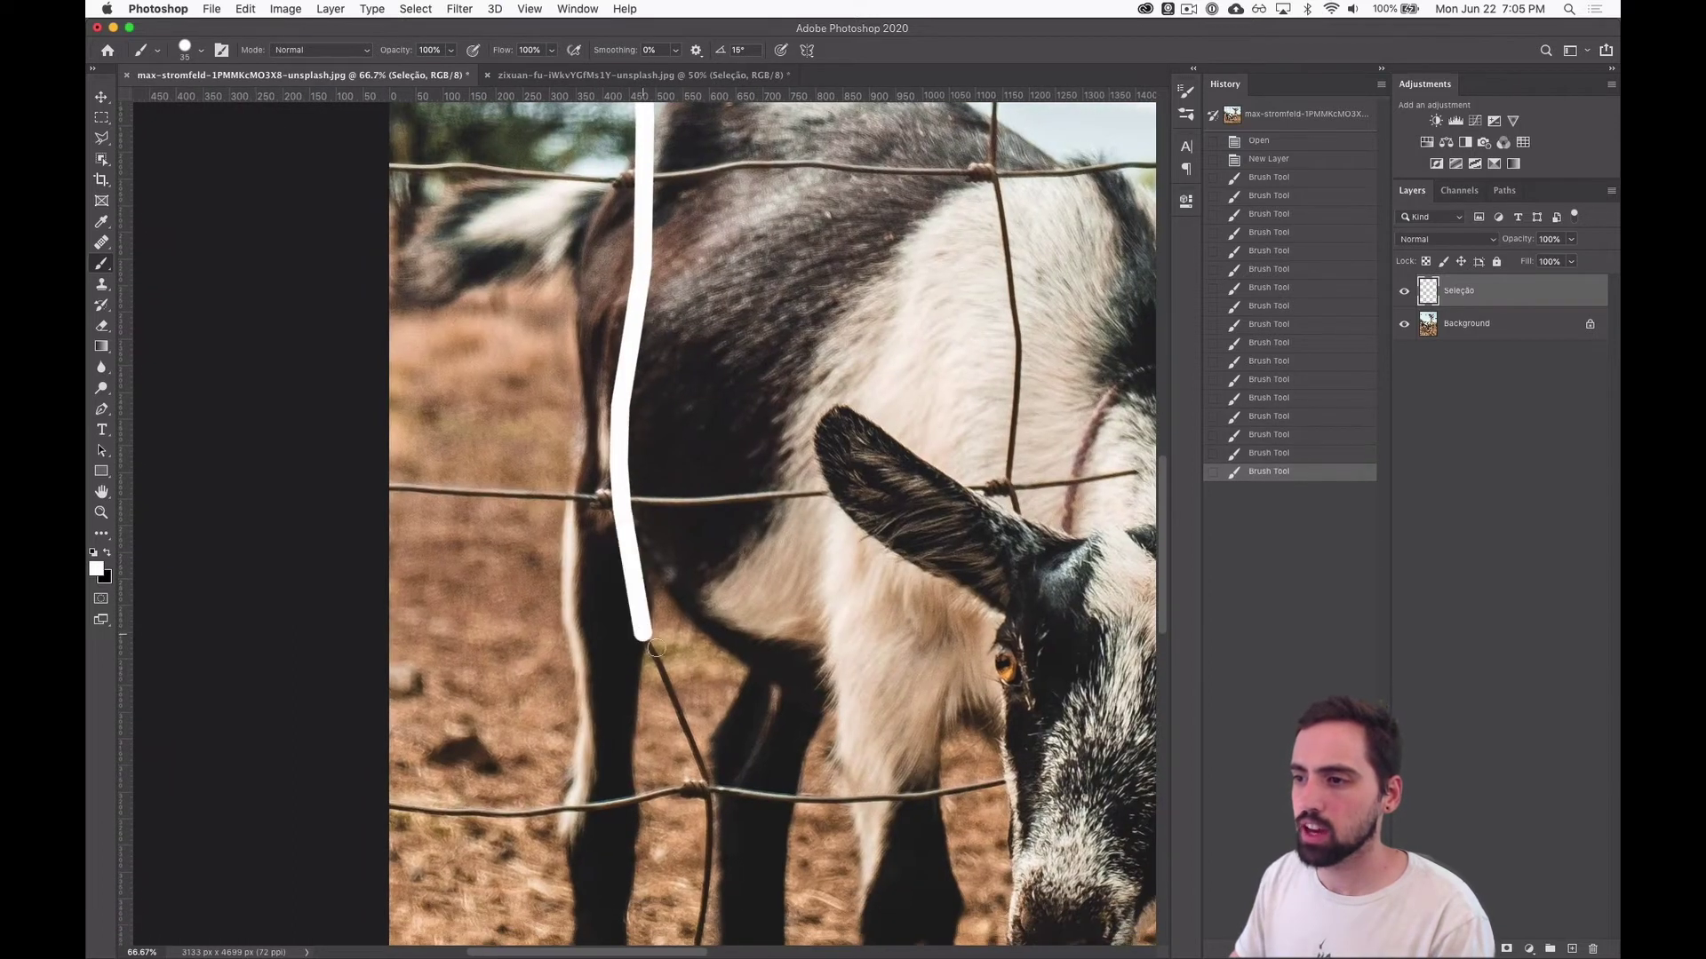
{"action": "left_click", "coordinate": [679, 708], "text": "shift"}
{"action": "left_click", "coordinate": [707, 790], "text": "shift"}
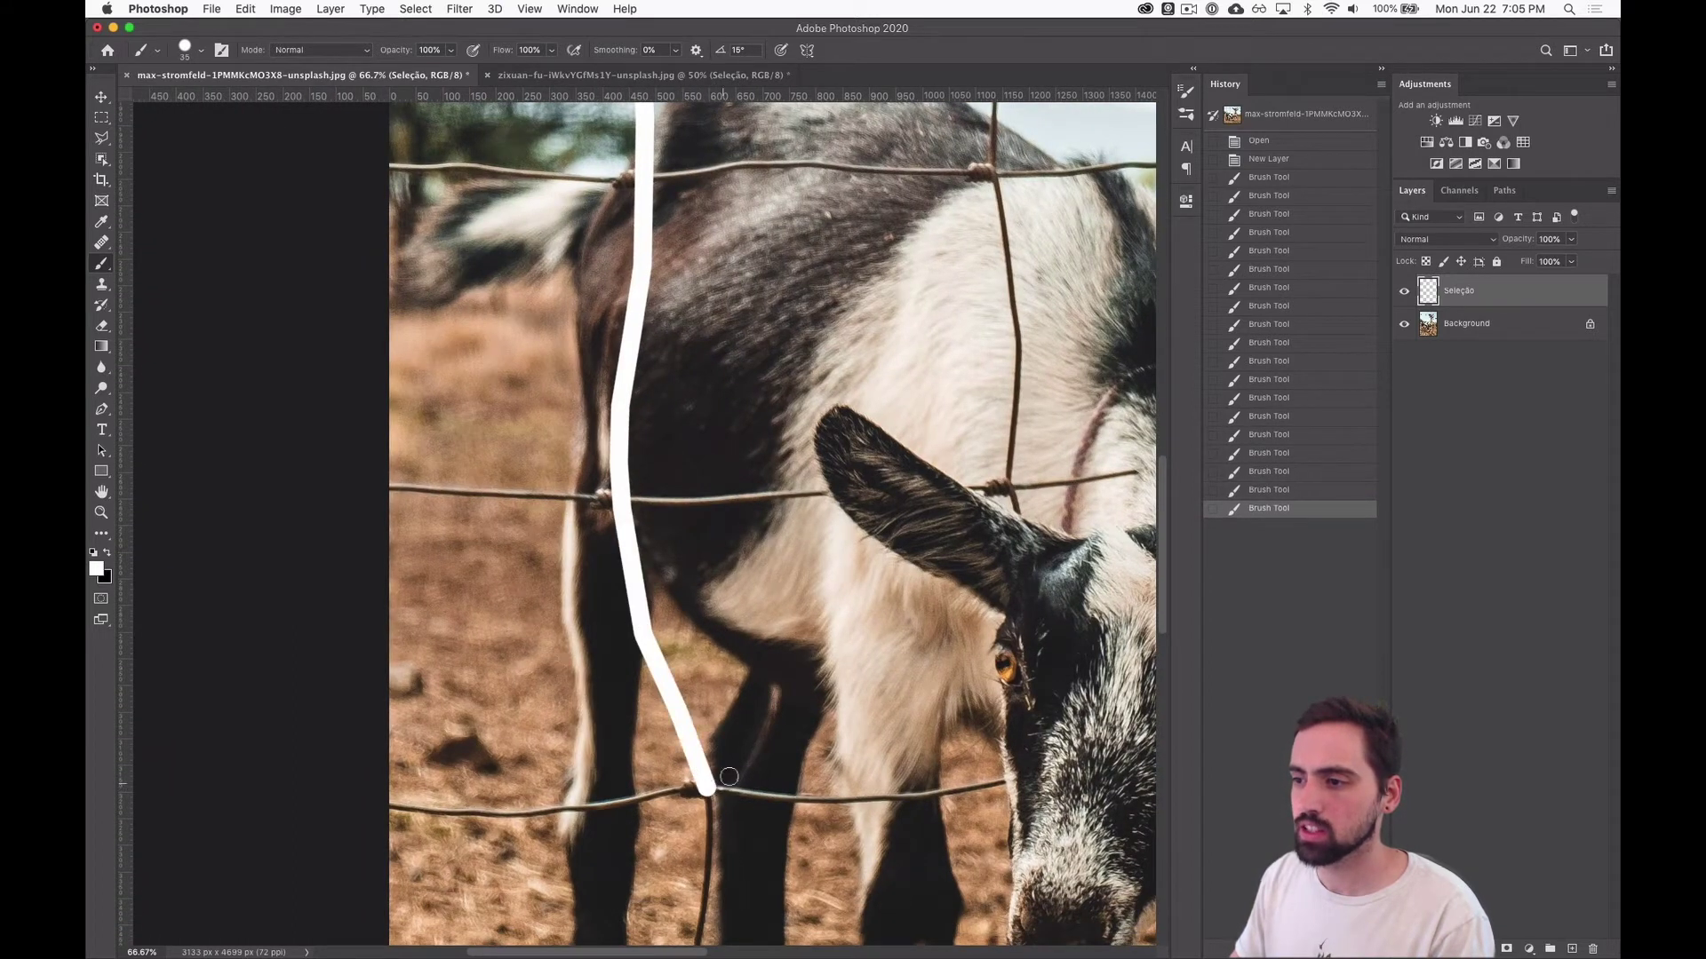
{"action": "scroll", "coordinate": [687, 537], "scroll_direction": "down", "scroll_amount": 5}
{"action": "left_click", "coordinate": [694, 554], "text": "shift"}
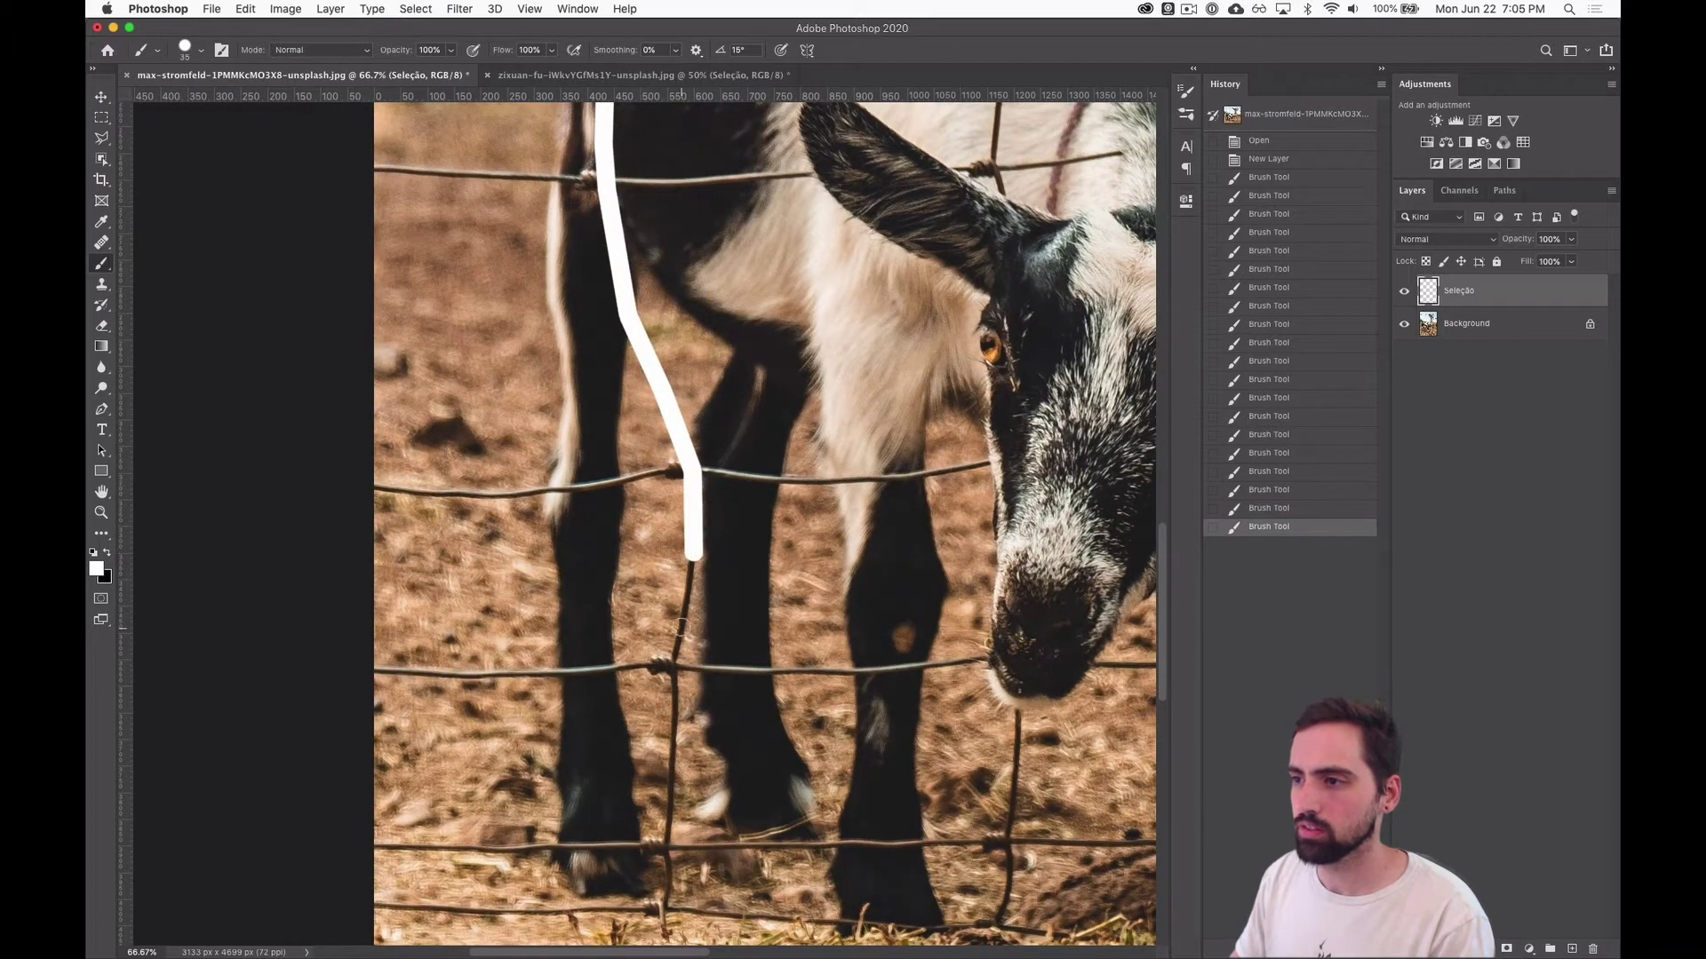
{"action": "left_click", "coordinate": [680, 641], "text": "shift"}
{"action": "left_click", "coordinate": [671, 668], "text": "shift"}
Finish covering the leftmost vertical wire with white strokes, from the sixth horizontal wire down to where it meets the straw
{"action": "scroll", "coordinate": [671, 668], "scroll_direction": "down", "scroll_amount": 3}
{"action": "left_click", "coordinate": [677, 564], "text": "shift"}
{"action": "left_click", "coordinate": [669, 622], "text": "shift"}
{"action": "left_click", "coordinate": [666, 681], "text": "shift"}
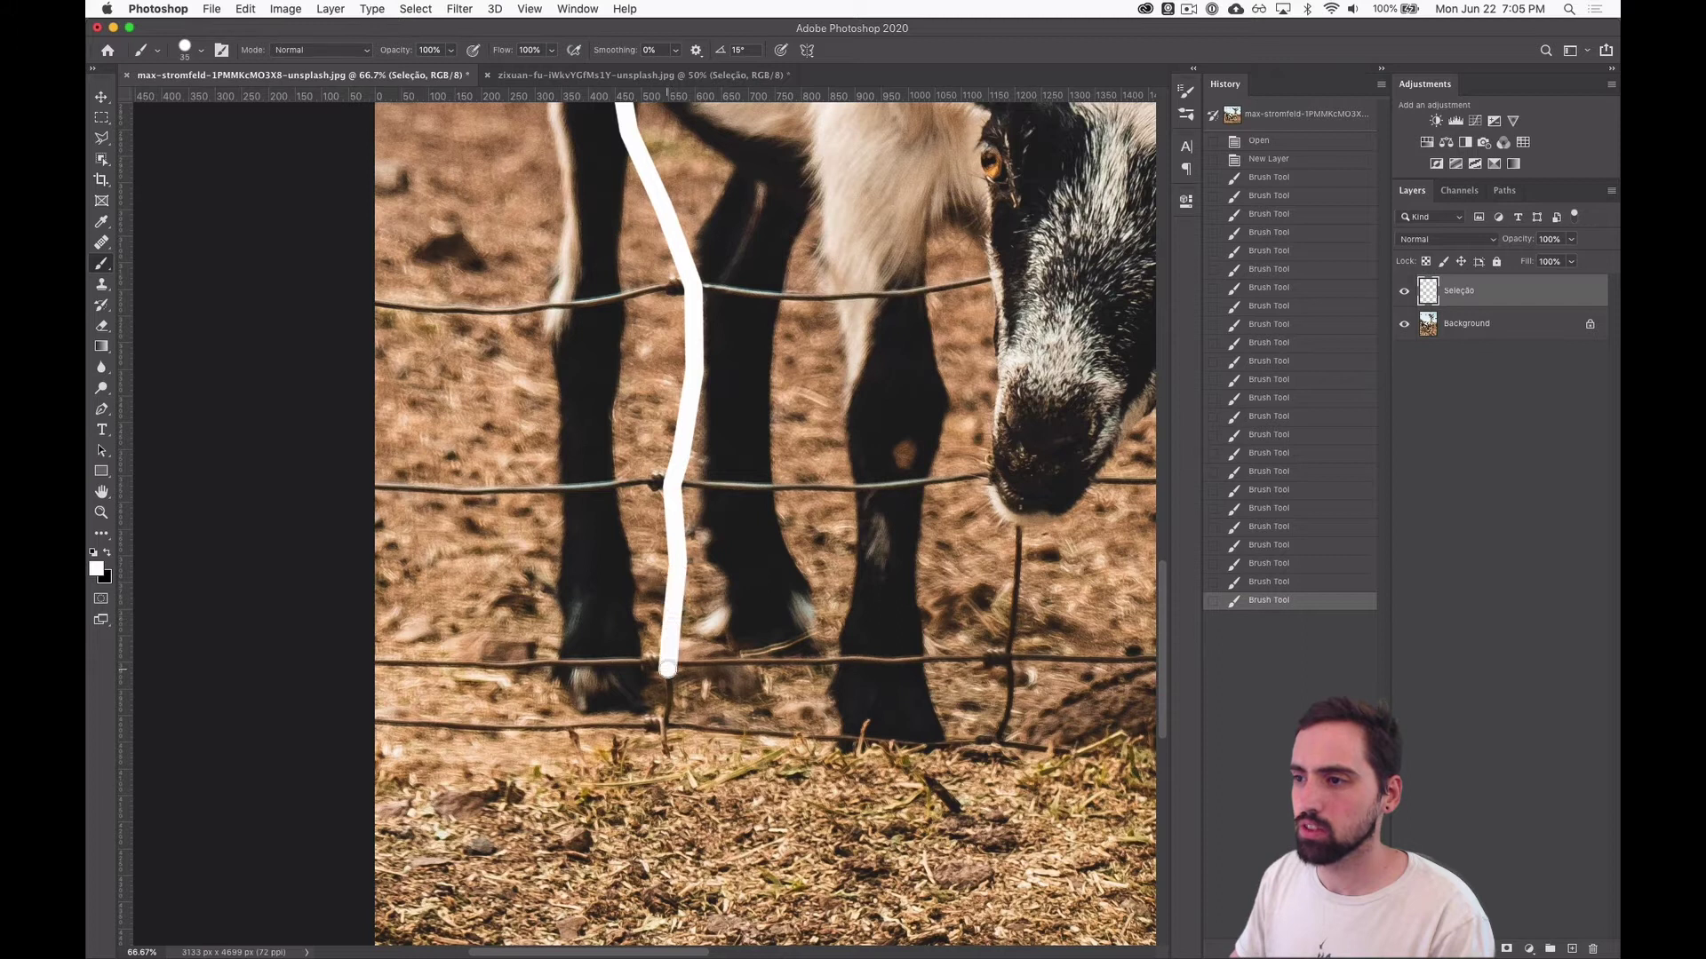
{"action": "left_click", "coordinate": [665, 713], "text": "shift"}
{"action": "left_click", "coordinate": [664, 731], "text": "shift"}
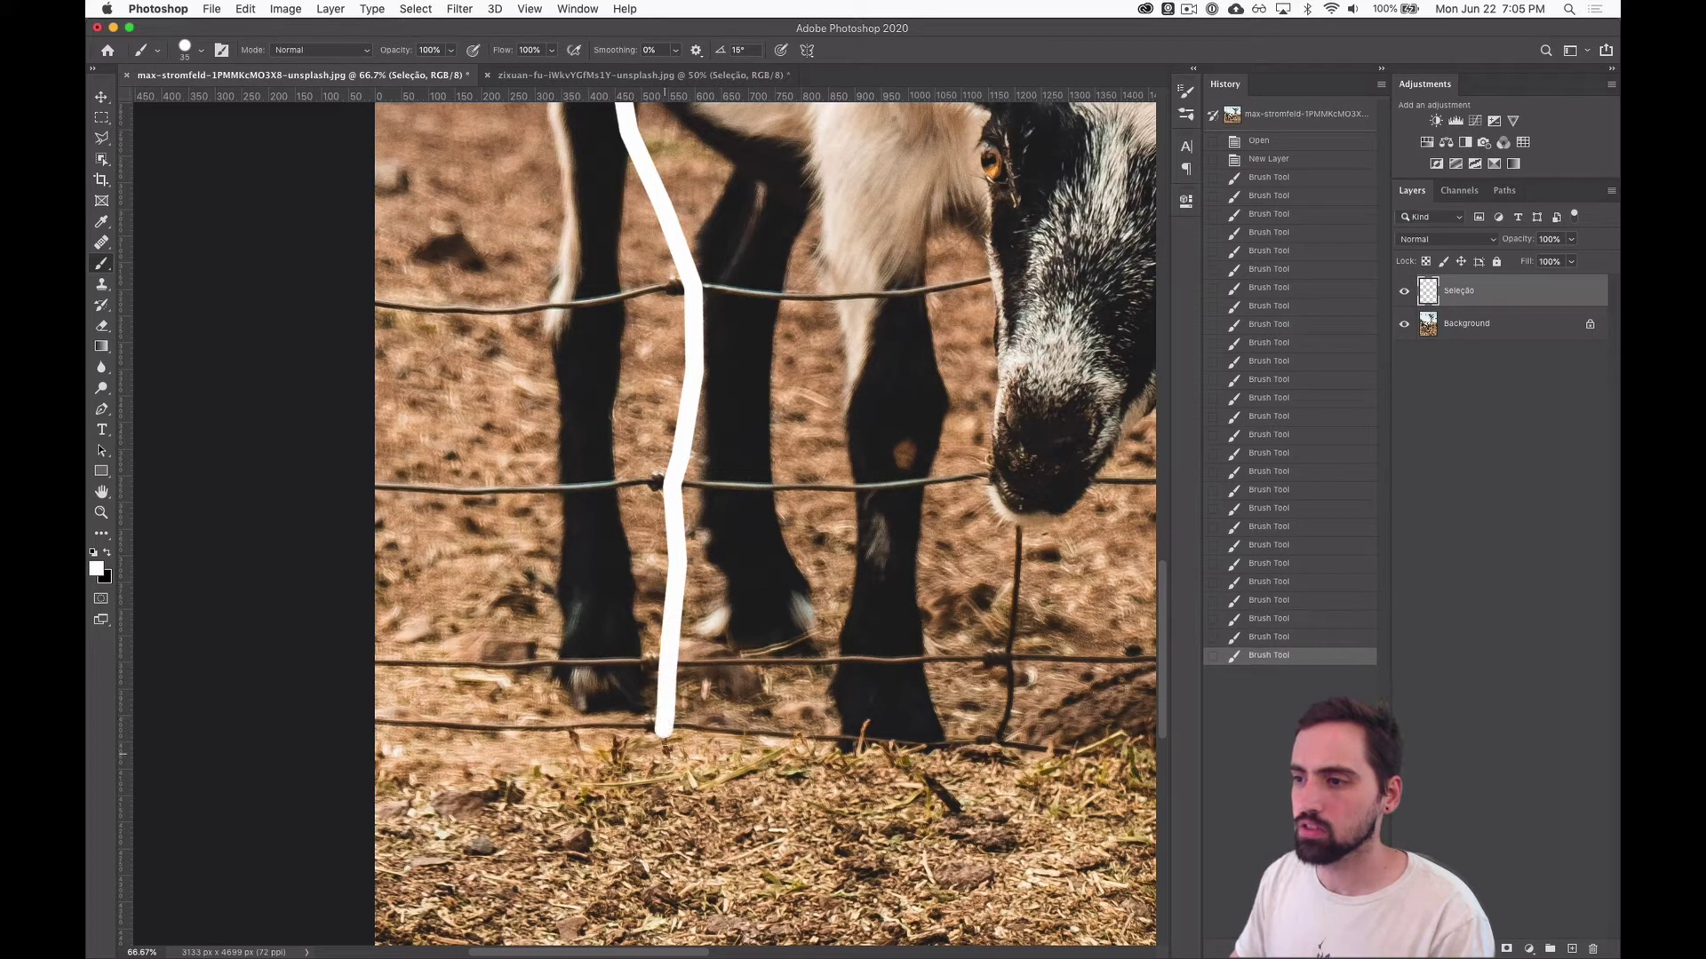
{"action": "left_click", "coordinate": [665, 749], "text": "shift"}
{"action": "left_click", "coordinate": [667, 756], "text": "shift"}
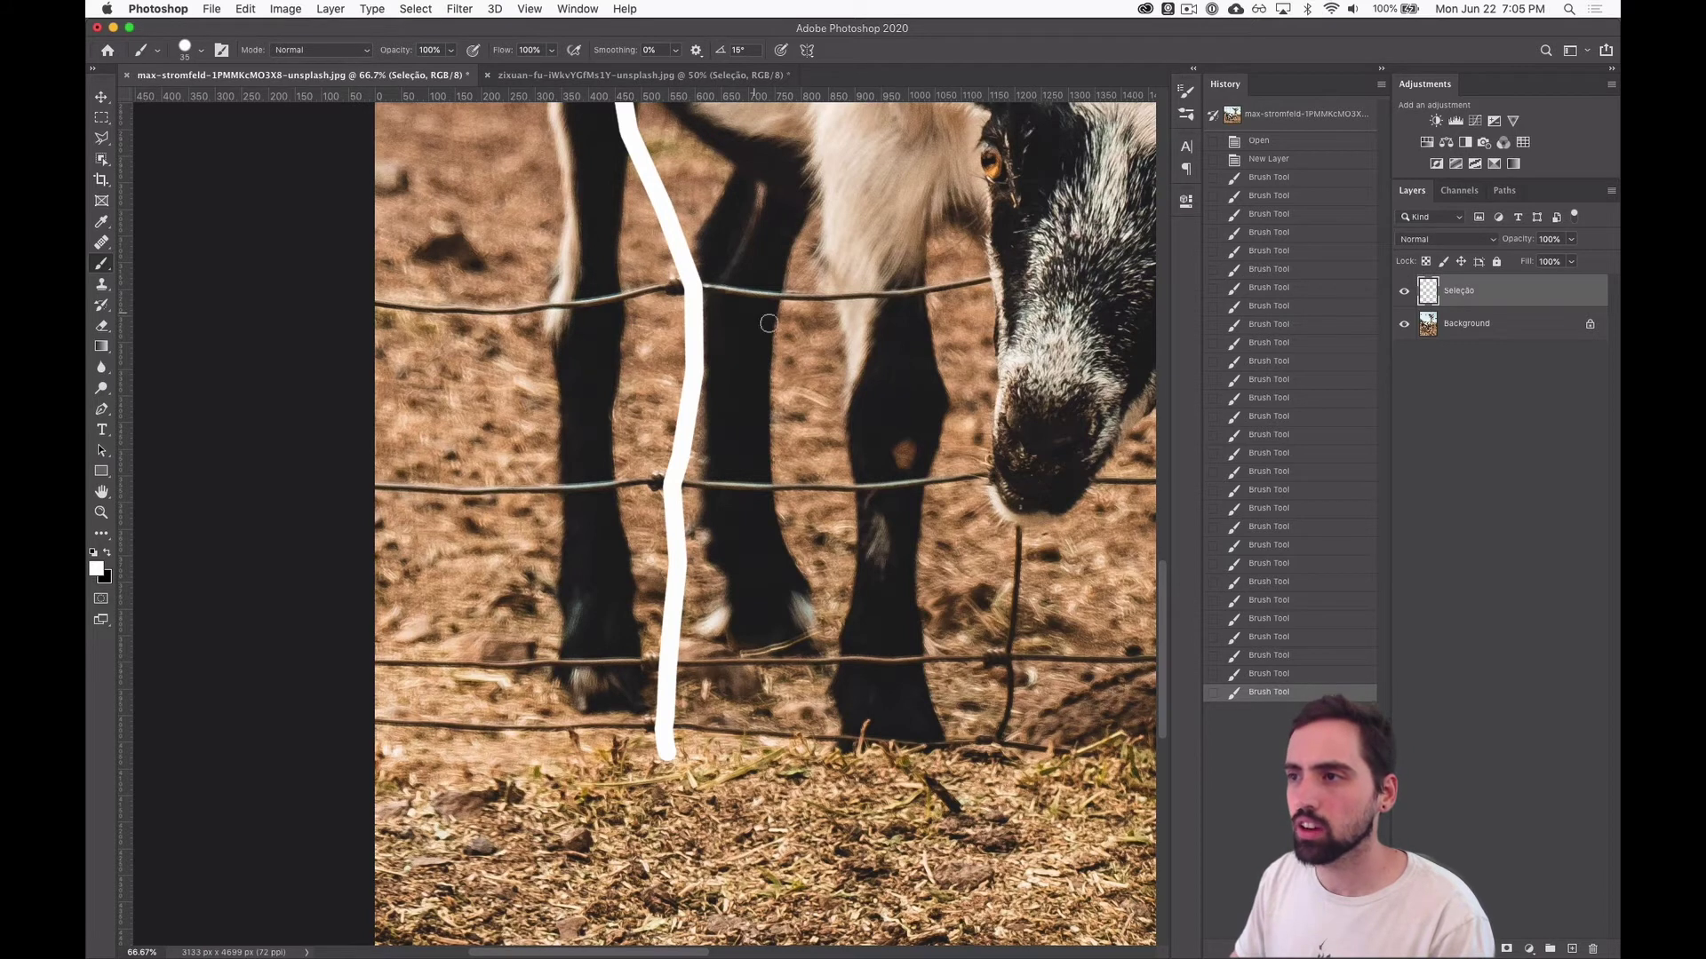
Cover the lower part of the second vertical wire with straight white strokes, from the ground up to the lowered goat's muzzle
{"action": "scroll", "coordinate": [747, 308], "scroll_direction": "down", "scroll_amount": 3}
{"action": "scroll", "coordinate": [747, 308], "scroll_direction": "right", "scroll_amount": 5}
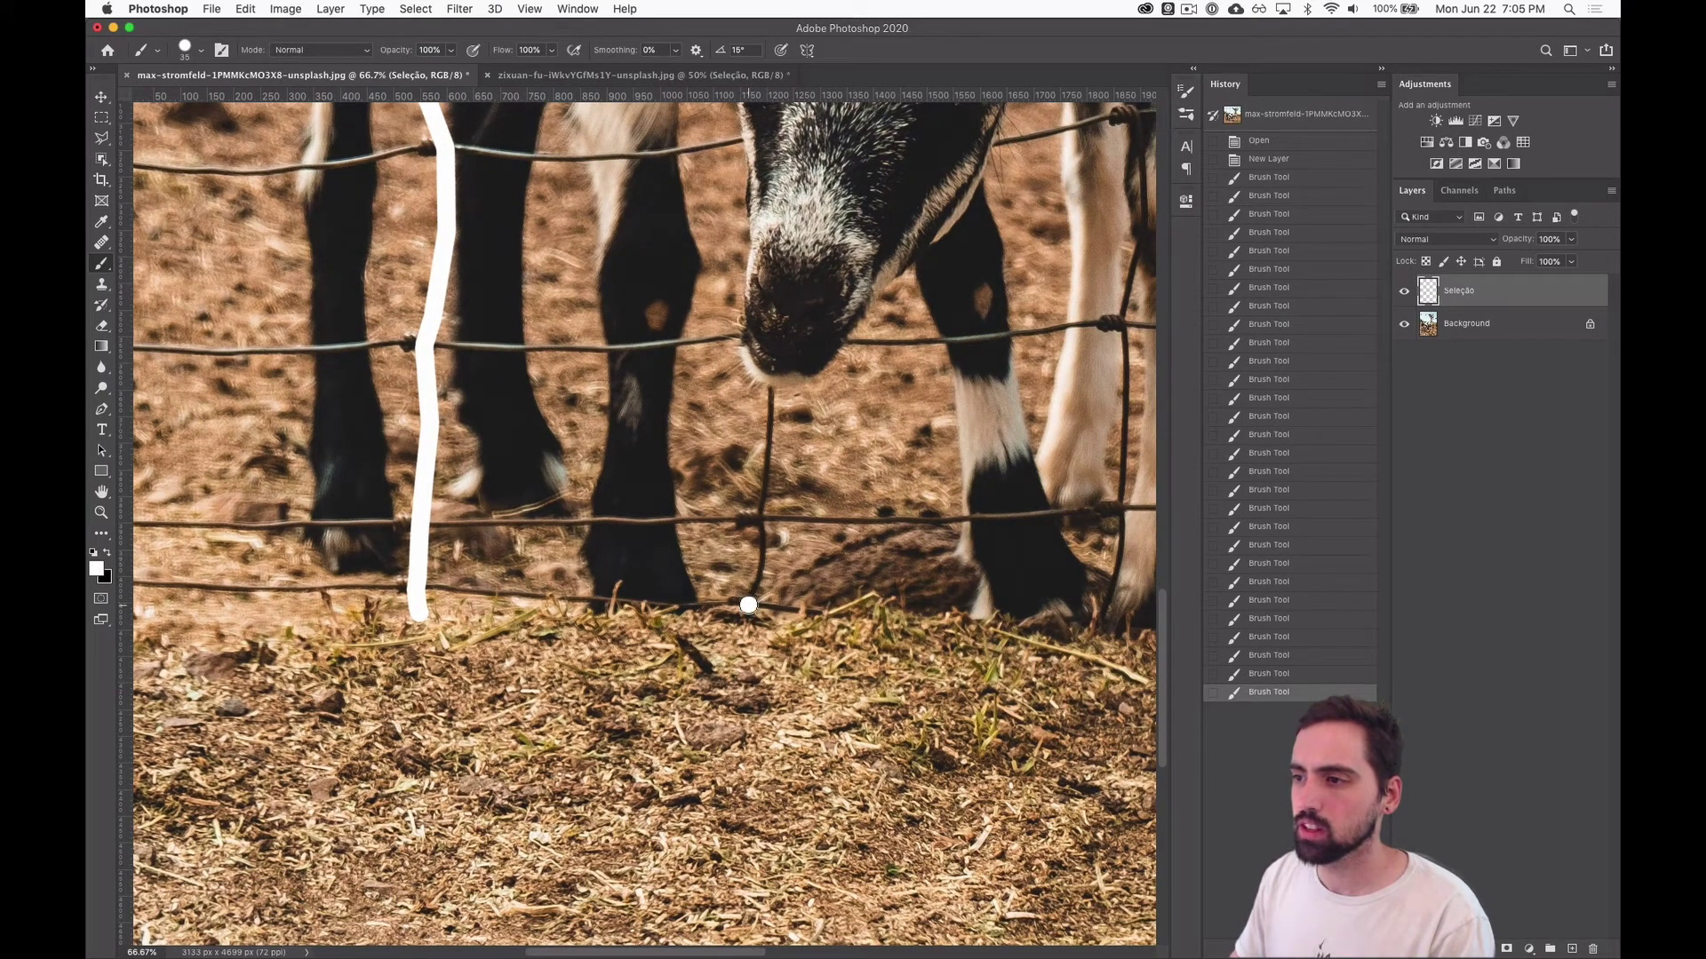
{"action": "left_click", "coordinate": [749, 604]}
{"action": "left_click", "coordinate": [762, 563], "text": "shift"}
{"action": "left_click", "coordinate": [761, 519], "text": "shift"}
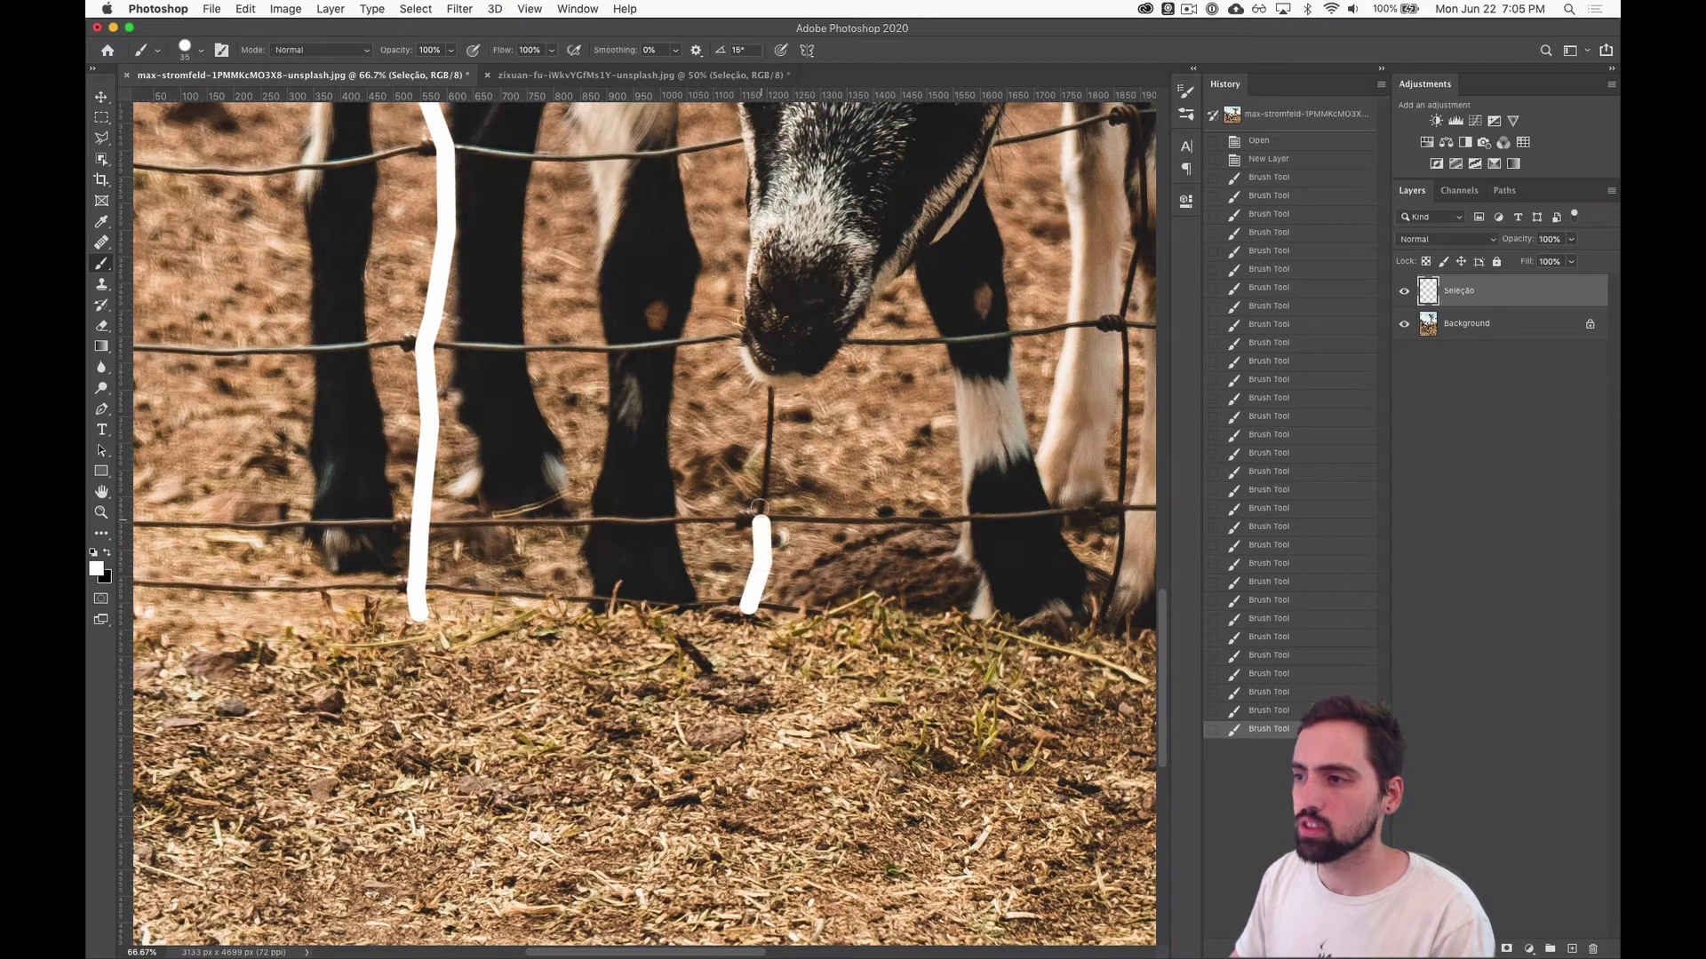
{"action": "left_click", "coordinate": [770, 391], "text": "shift"}
Cover the second vertical wire with straight white strokes, from the lowered goat's ear up to the third horizontal wire
{"action": "left_click_drag", "start_coordinate": [797, 322], "coordinate": [777, 573]}
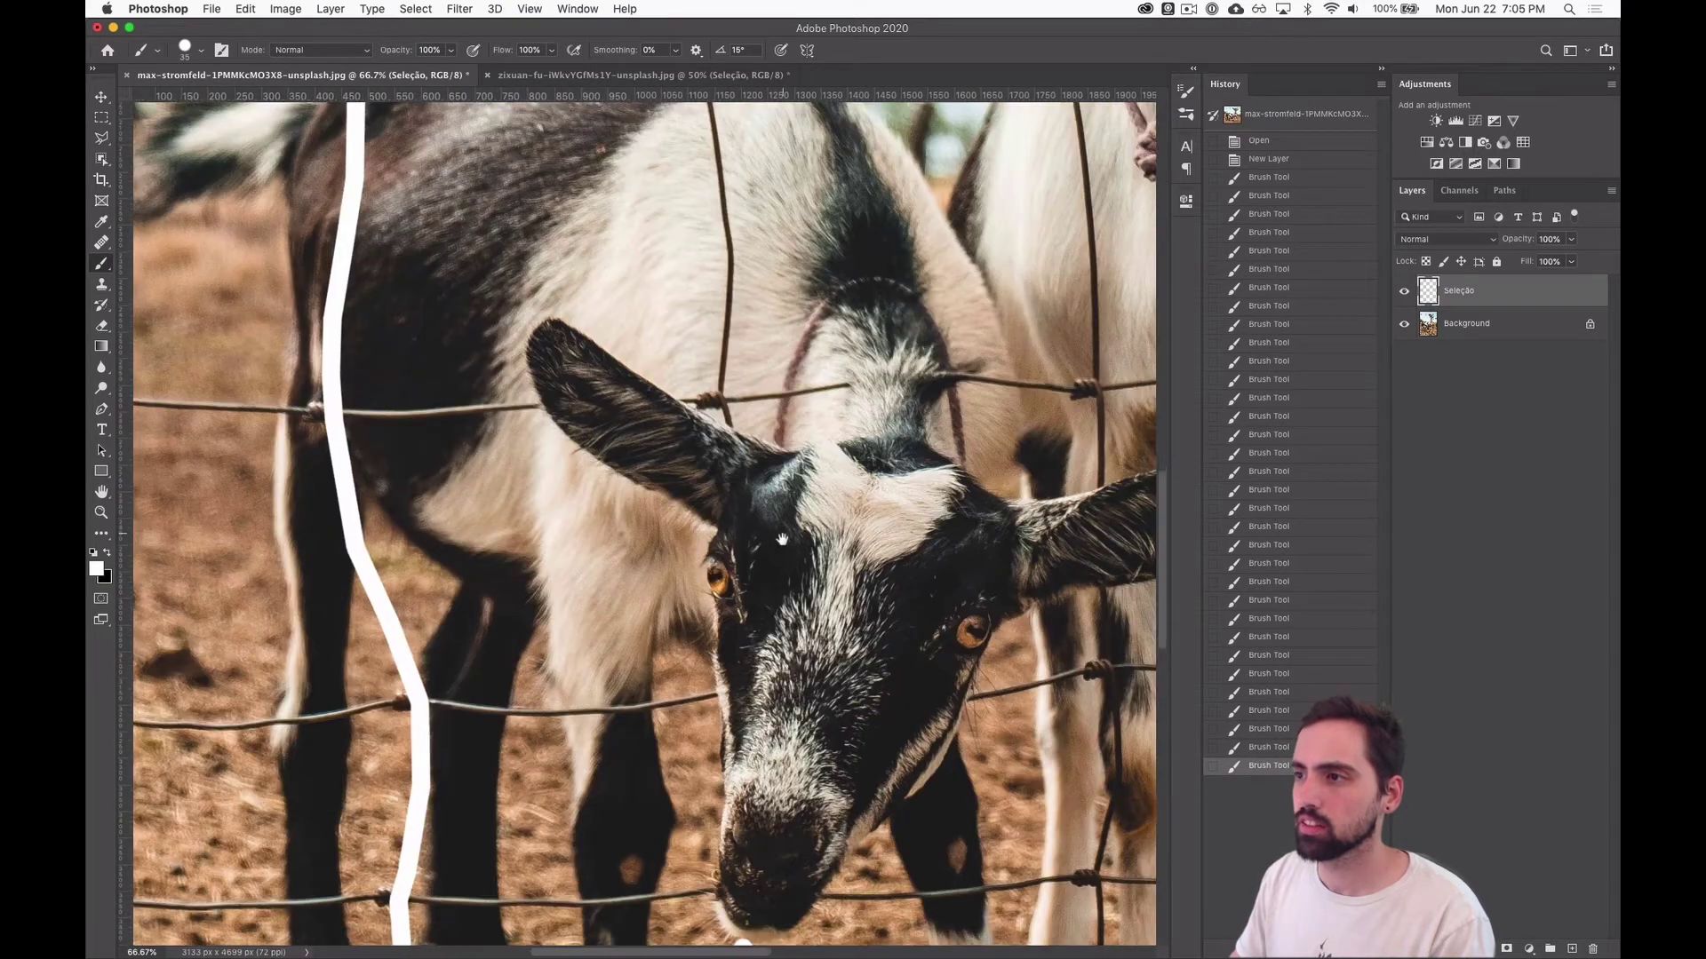
{"action": "left_click", "coordinate": [726, 470]}
{"action": "left_click", "coordinate": [720, 447], "text": "shift"}
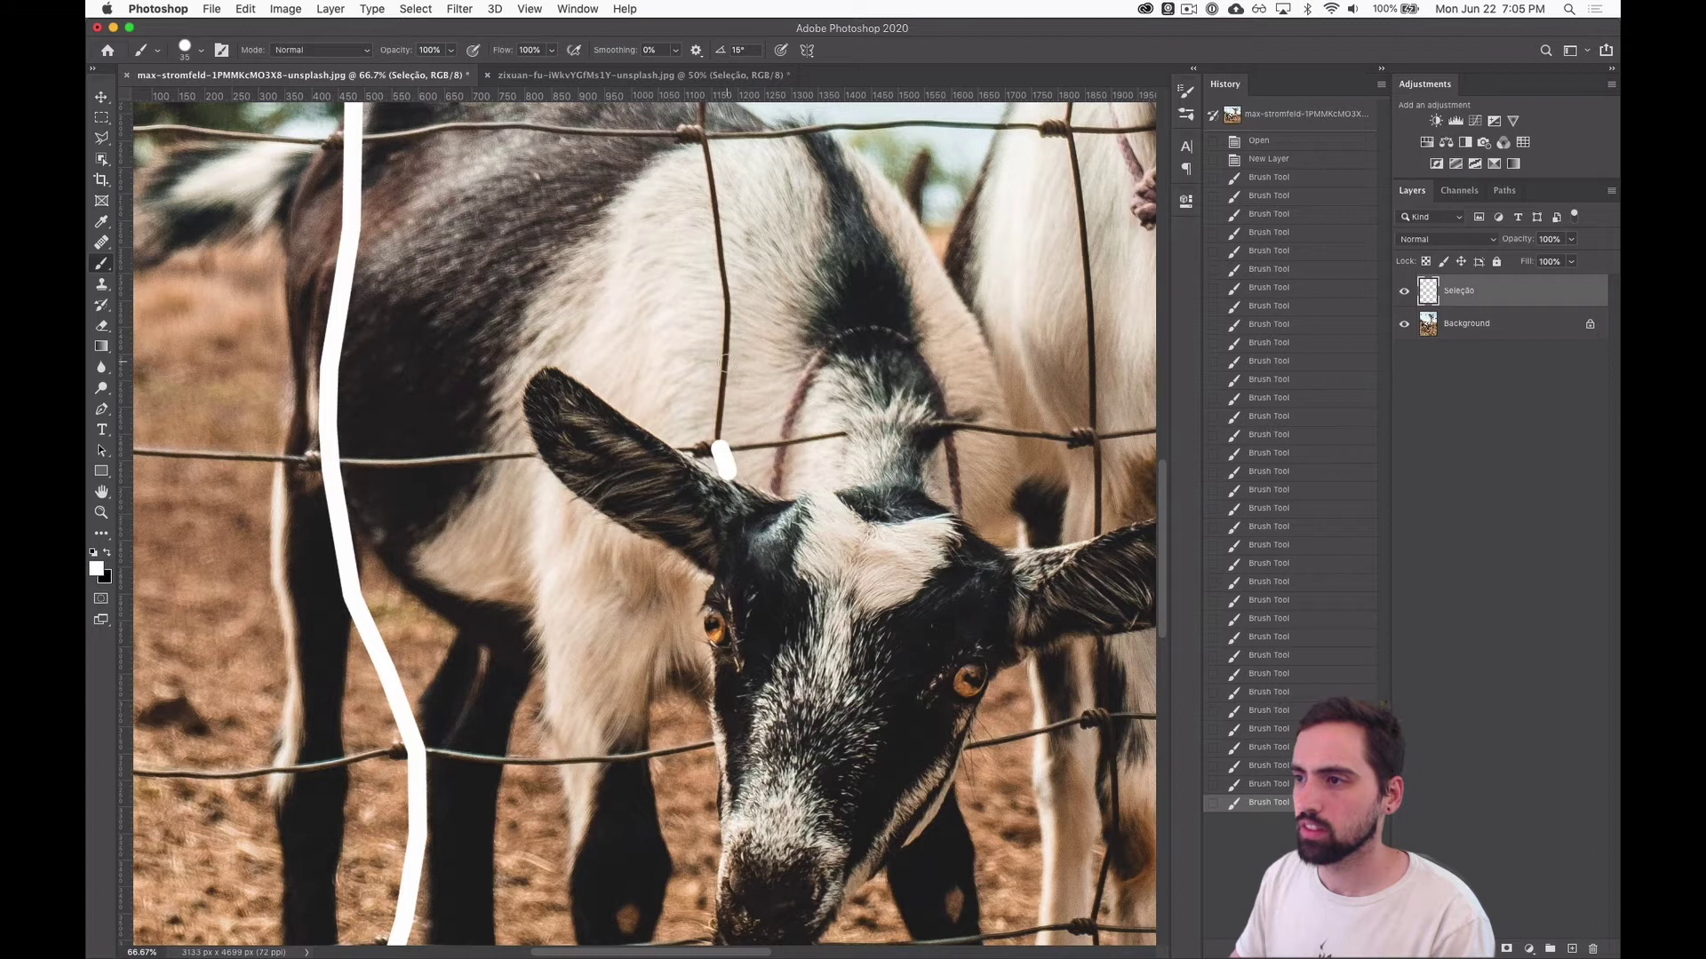
{"action": "left_click", "coordinate": [729, 368], "text": "shift"}
{"action": "left_click_drag", "start_coordinate": [730, 268], "coordinate": [752, 472]}
{"action": "left_click", "coordinate": [749, 492], "text": "shift"}
{"action": "left_click", "coordinate": [724, 339], "text": "shift"}
Extend the white strokes along the second vertical wire from the third up to the second horizontal wire
{"action": "left_click_drag", "start_coordinate": [727, 241], "coordinate": [752, 472]}
{"action": "left_click", "coordinate": [751, 472], "text": "shift"}
{"action": "left_click", "coordinate": [759, 381], "text": "shift"}
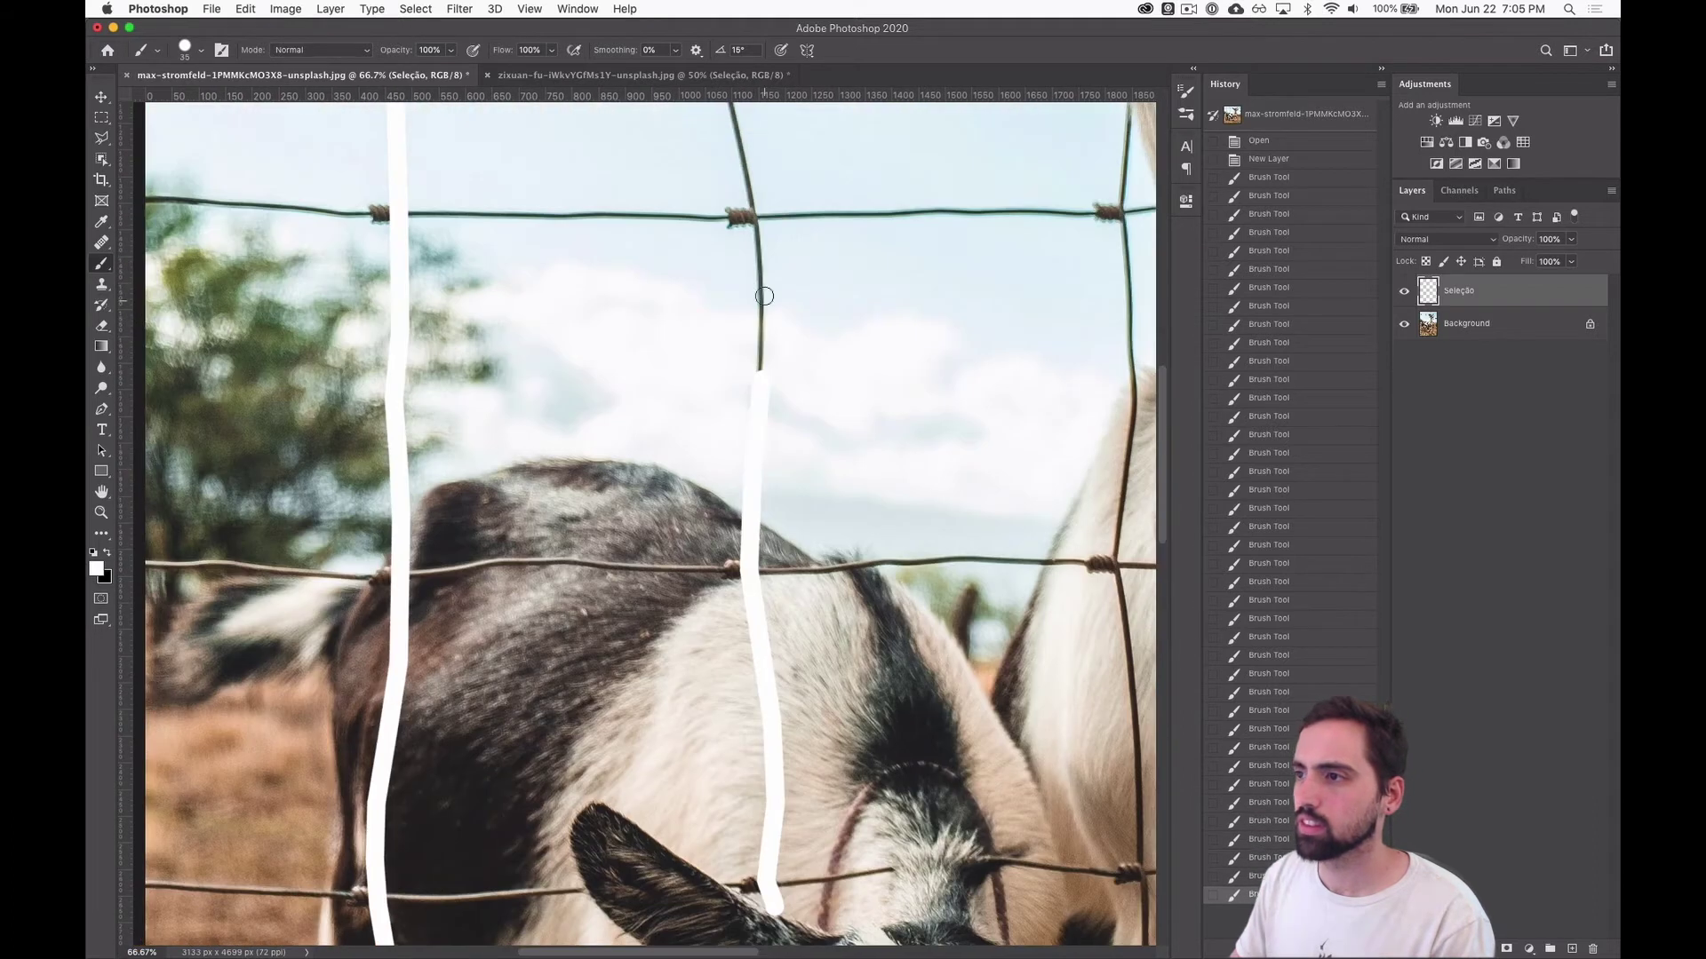
{"action": "left_click", "coordinate": [762, 282], "text": "shift"}
{"action": "left_click", "coordinate": [755, 215], "text": "shift"}
Follow the bend of the second vertical wire with white strokes, from the second up to the first horizontal wire
{"action": "left_click_drag", "start_coordinate": [770, 210], "coordinate": [804, 536]}
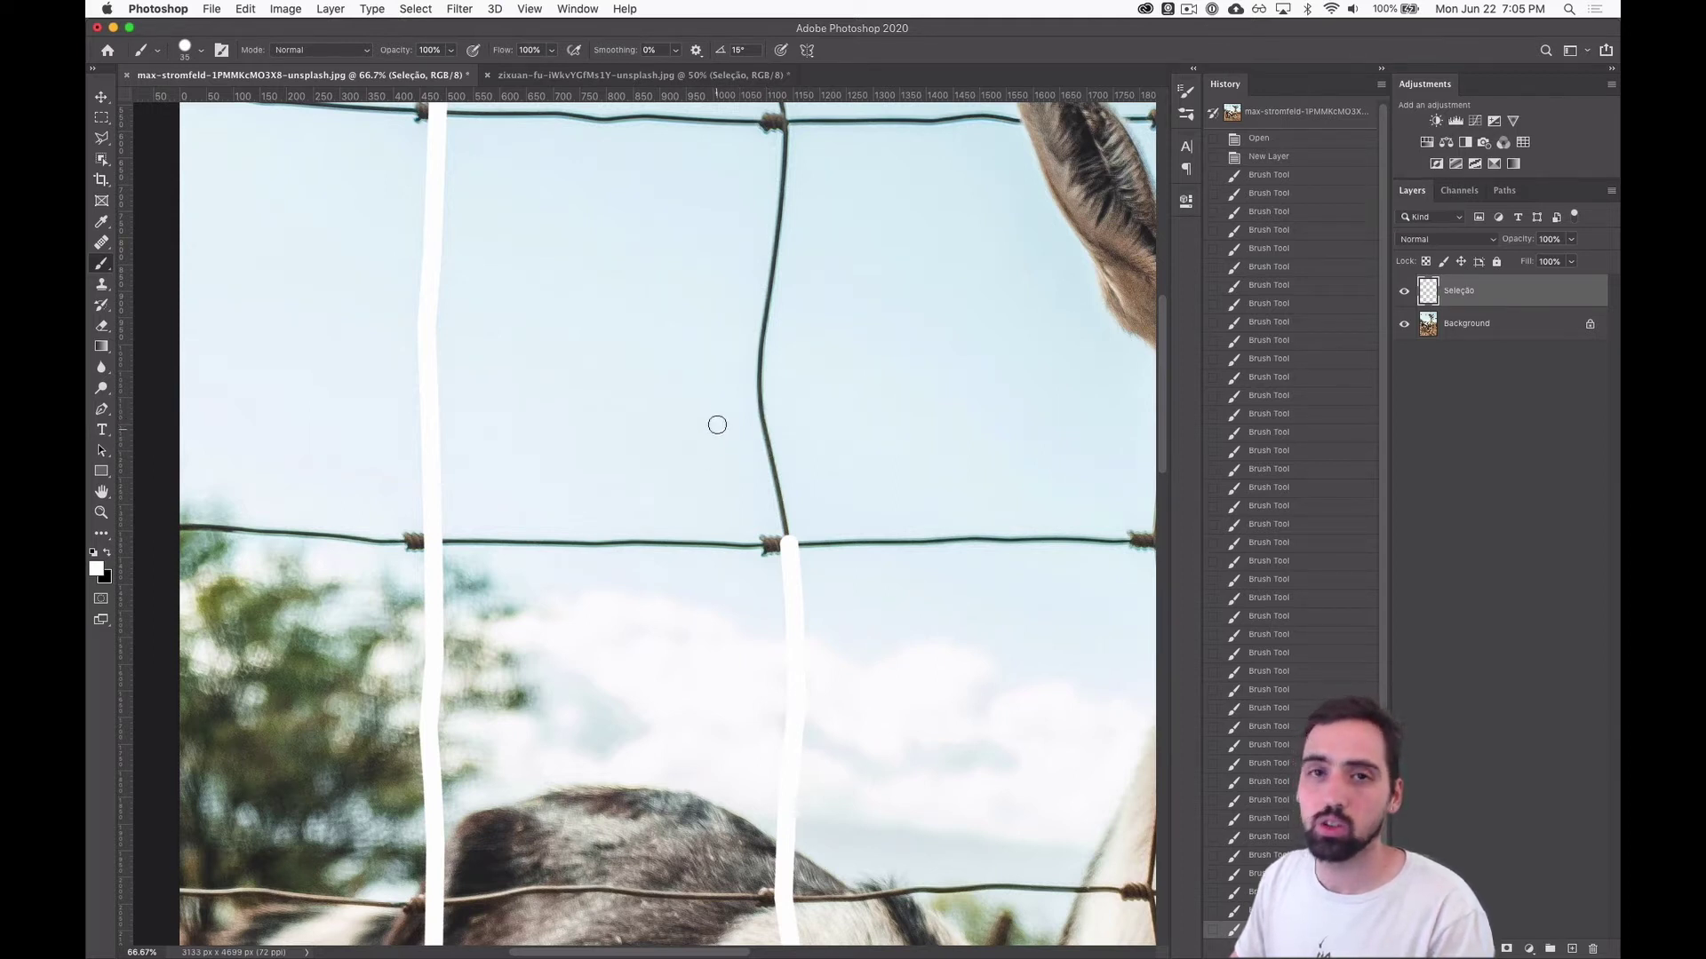
{"action": "key", "text": "space"}
{"action": "mouse_move", "coordinate": [789, 374]}
{"action": "left_mouse_down"}
{"action": "mouse_move", "coordinate": [720, 410]}
{"action": "mouse_move", "coordinate": [704, 498]}
{"action": "mouse_move", "coordinate": [754, 453]}
{"action": "mouse_move", "coordinate": [815, 483]}
{"action": "mouse_move", "coordinate": [734, 500]}
{"action": "mouse_move", "coordinate": [806, 491]}
{"action": "mouse_move", "coordinate": [758, 506]}
{"action": "mouse_move", "coordinate": [754, 462]}
{"action": "mouse_move", "coordinate": [556, 556]}
{"action": "mouse_move", "coordinate": [803, 556]}
{"action": "mouse_move", "coordinate": [654, 561]}
{"action": "mouse_move", "coordinate": [822, 430]}
{"action": "left_mouse_up"}
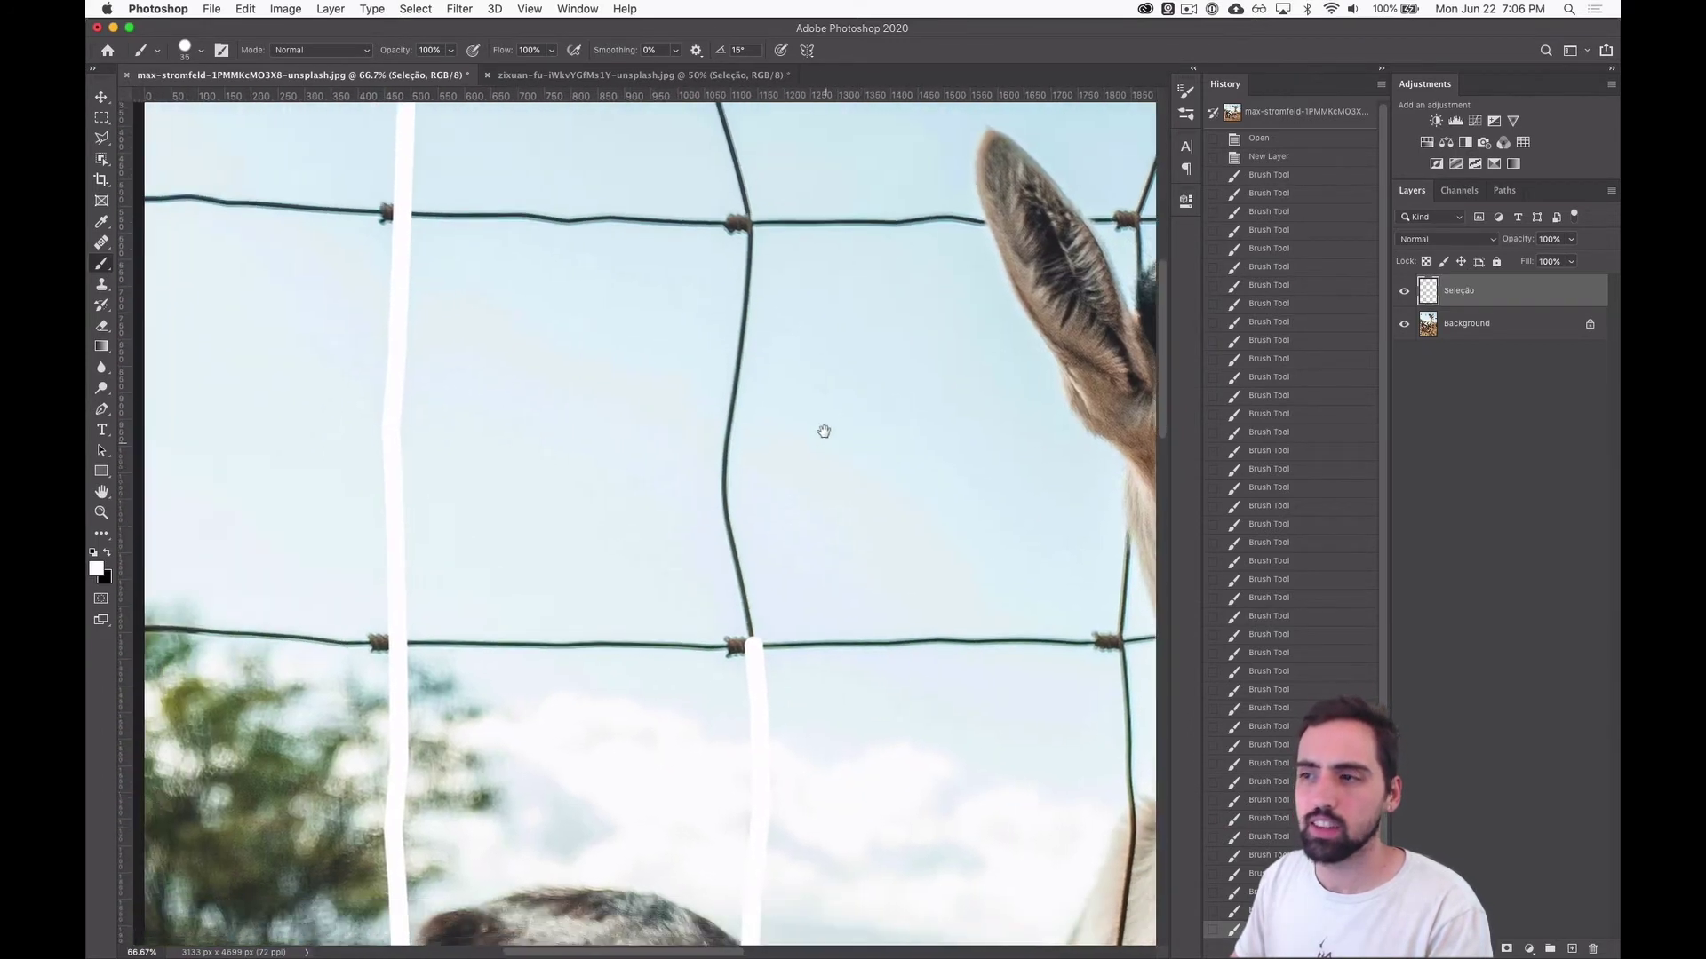
{"action": "left_click", "coordinate": [714, 490], "text": "shift"}
{"action": "left_click", "coordinate": [711, 394], "text": "shift"}
{"action": "left_click", "coordinate": [738, 290], "text": "shift"}
{"action": "left_click", "coordinate": [741, 189], "text": "shift"}
Finish the second vertical wire with white strokes, from the first horizontal wire up to the photo's top edge
{"action": "left_click_drag", "start_coordinate": [741, 189], "coordinate": [795, 580]}
{"action": "left_click", "coordinate": [749, 435], "text": "shift"}
{"action": "left_click", "coordinate": [725, 330], "text": "shift"}
{"action": "left_click", "coordinate": [721, 267], "text": "shift"}
Cover the third vertical wire with white strokes, from the photo's top edge down to the tall goat's head
{"action": "left_click_drag", "start_coordinate": [1020, 333], "coordinate": [492, 264]}
{"action": "left_click", "coordinate": [747, 190], "text": "shift"}
{"action": "left_click", "coordinate": [696, 388], "text": "shift"}
{"action": "left_click", "coordinate": [656, 514], "text": "shift"}
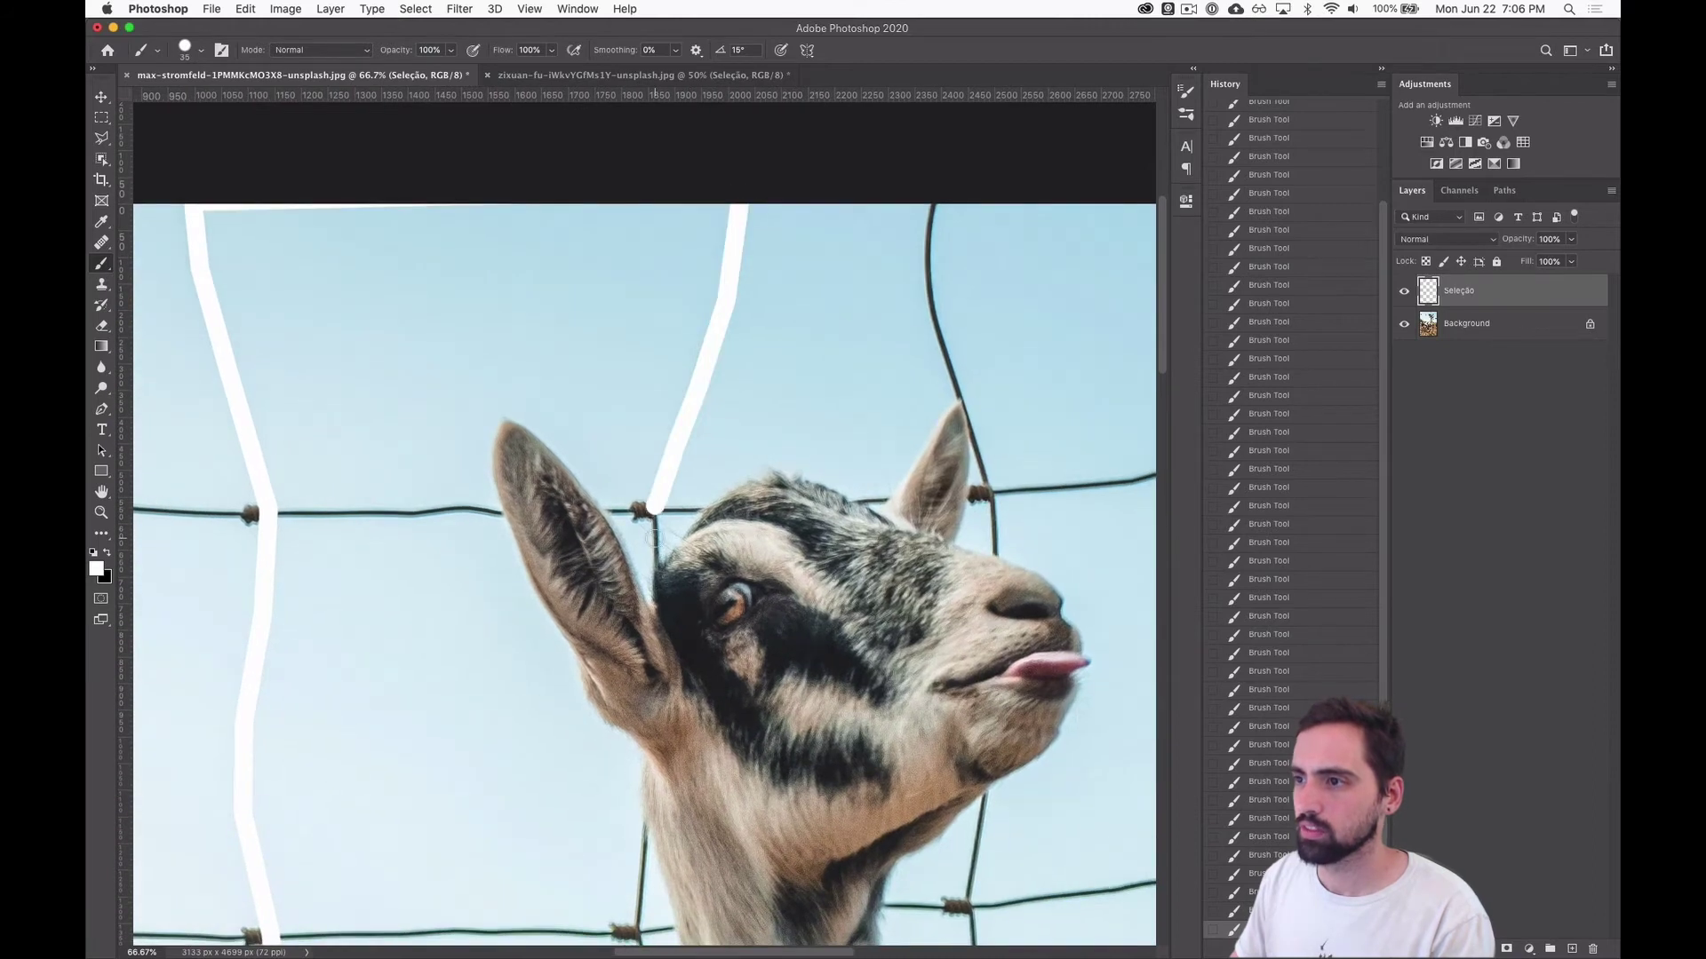
{"action": "left_click", "coordinate": [655, 569], "text": "shift"}
Continue the third vertical wire in white beside the tall goat's neck, down to just past the fourth horizontal wire
{"action": "left_click_drag", "start_coordinate": [666, 813], "coordinate": [684, 543]}
{"action": "left_click", "coordinate": [666, 552]}
{"action": "left_click", "coordinate": [657, 655], "text": "shift"}
{"action": "left_click_drag", "start_coordinate": [668, 662], "coordinate": [672, 460]}
{"action": "left_click", "coordinate": [672, 634], "text": "shift"}
{"action": "left_click", "coordinate": [708, 702], "text": "shift"}
Cover the rest of the third vertical wire with white strokes, from below the lowered goat's ear to the ground
{"action": "left_click_drag", "start_coordinate": [708, 702], "coordinate": [704, 459]}
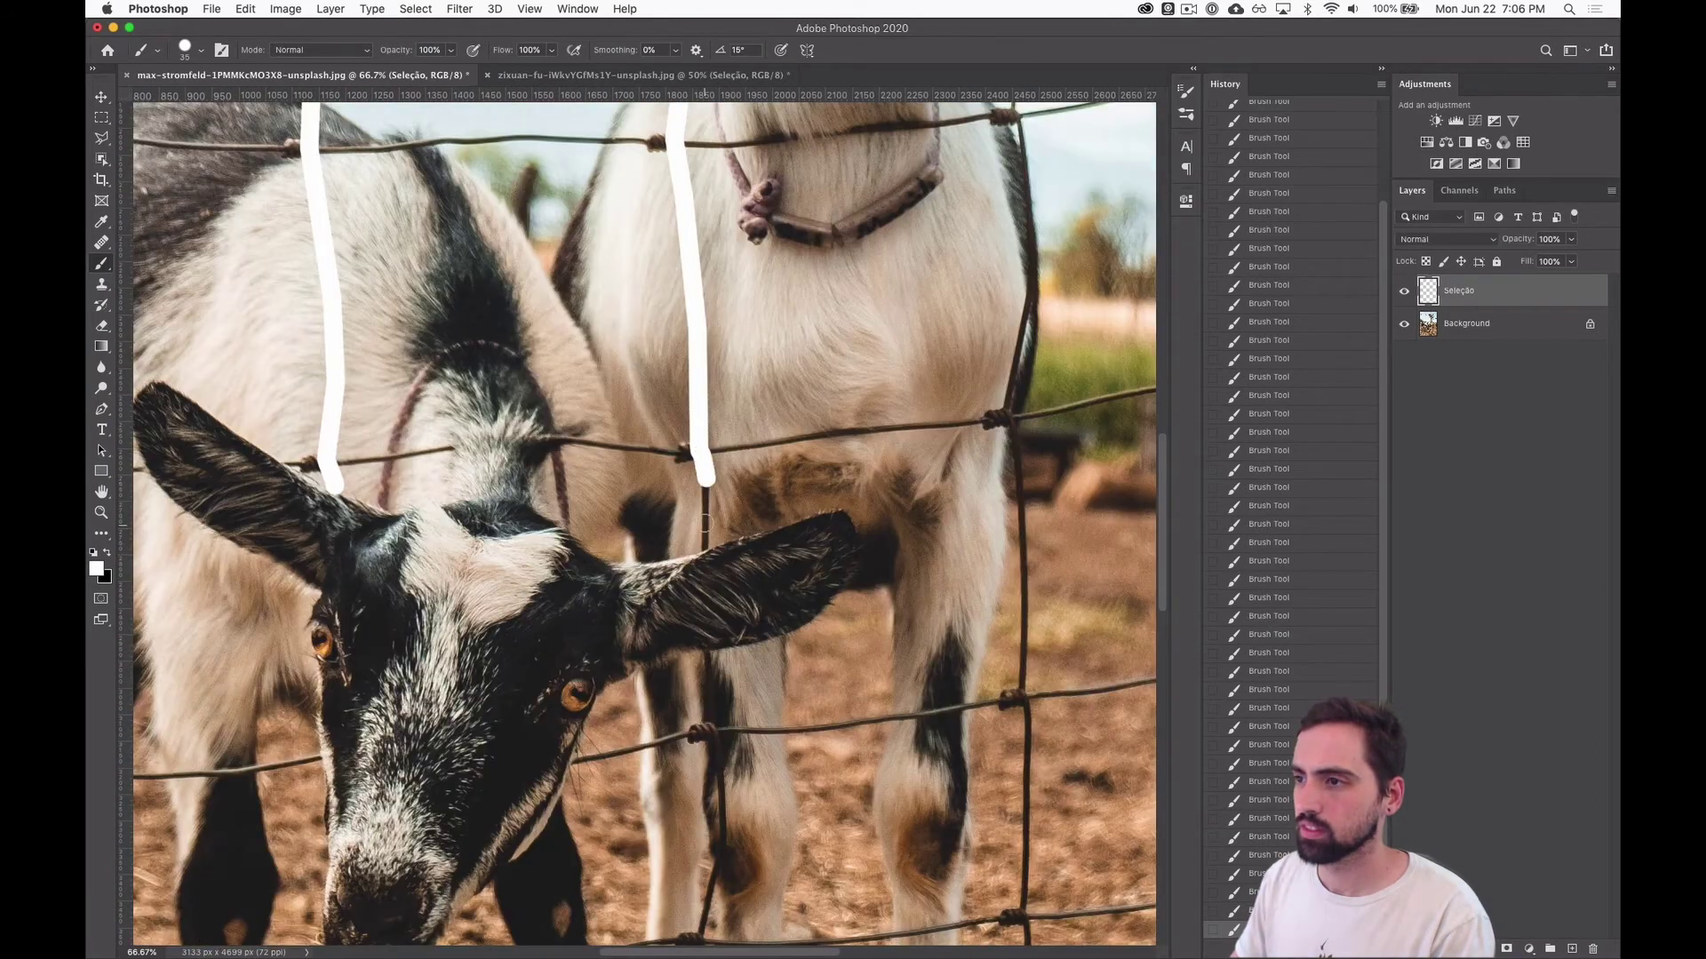
{"action": "left_click_drag", "start_coordinate": [706, 552], "coordinate": [706, 313]}
{"action": "left_click", "coordinate": [710, 422]}
{"action": "left_click", "coordinate": [727, 601], "text": "shift"}
{"action": "left_click_drag", "start_coordinate": [702, 708], "coordinate": [715, 431]}
{"action": "left_click", "coordinate": [714, 616], "text": "shift"}
{"action": "left_click", "coordinate": [715, 663], "text": "shift"}
{"action": "left_click", "coordinate": [690, 728], "text": "shift"}
Cover the lowest part of the fourth vertical wire with white strokes, from the ground up to the sixth horizontal wire
{"action": "left_click_drag", "start_coordinate": [1014, 788], "coordinate": [819, 718]}
{"action": "left_click", "coordinate": [819, 717]}
{"action": "left_click", "coordinate": [810, 655], "text": "shift"}
{"action": "left_click", "coordinate": [832, 532], "text": "shift"}
{"action": "left_click", "coordinate": [844, 341], "text": "shift"}
Extend the white strokes along the fourth vertical wire, from the sixth horizontal wire up to the tall goat's chin
{"action": "left_click_drag", "start_coordinate": [844, 120], "coordinate": [838, 535]}
{"action": "left_click", "coordinate": [825, 258], "text": "shift"}
{"action": "left_click_drag", "start_coordinate": [821, 172], "coordinate": [837, 524]}
{"action": "left_click", "coordinate": [828, 382], "text": "shift"}
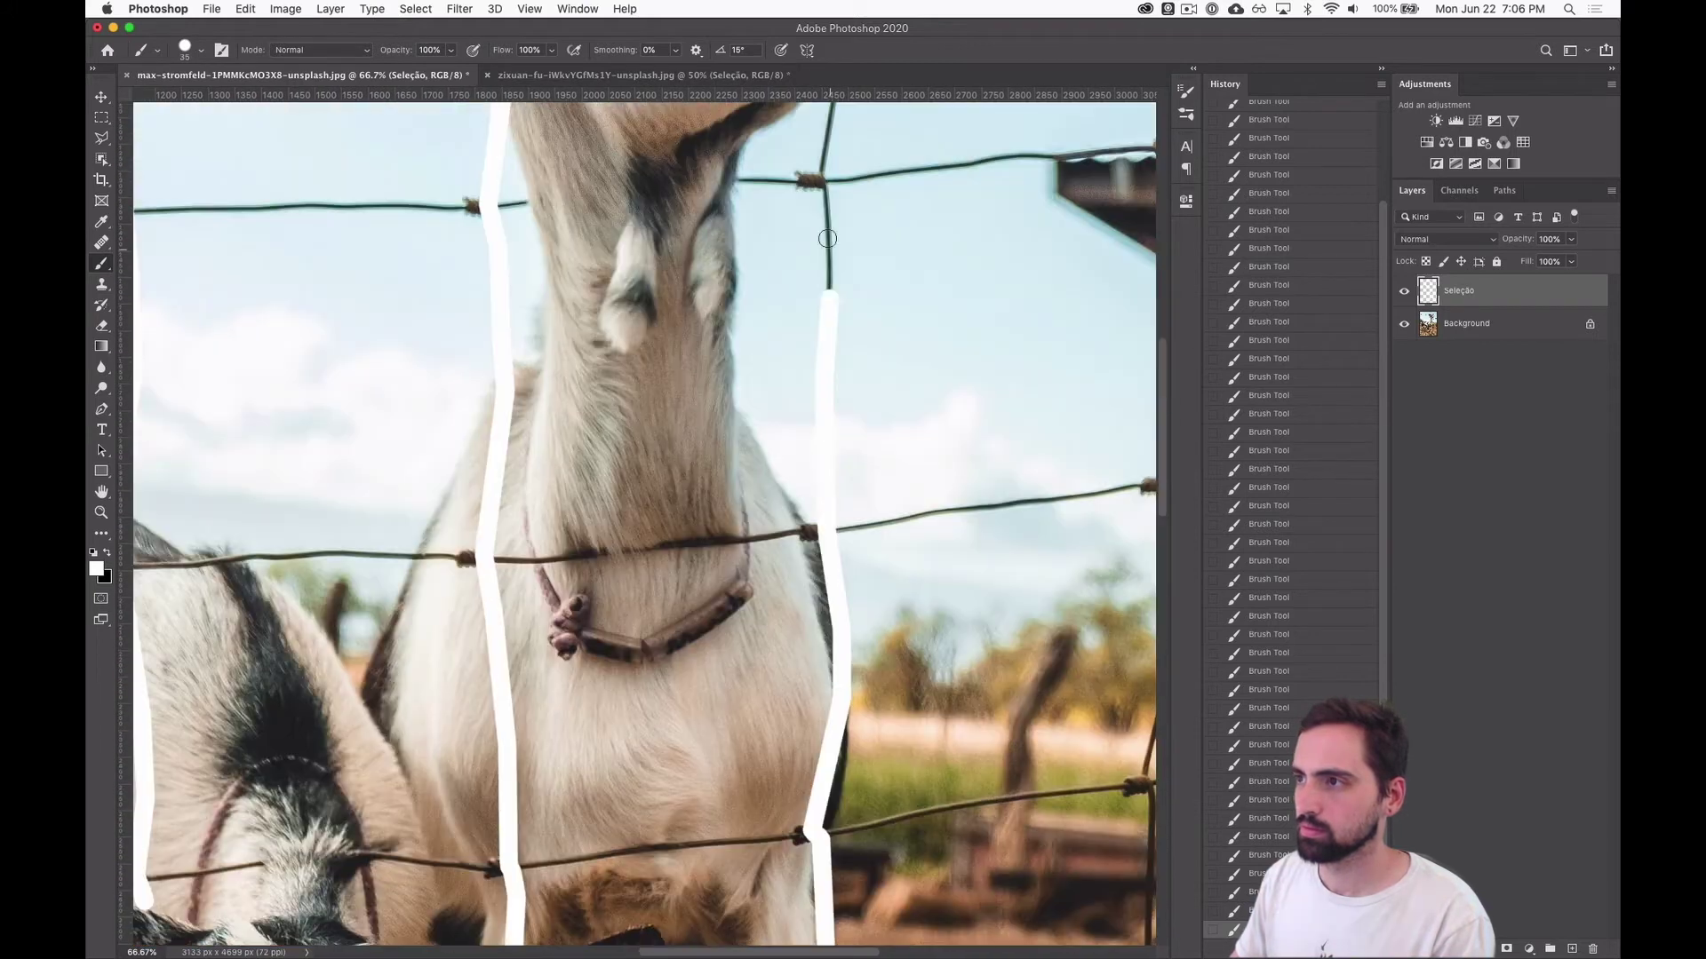
{"action": "left_click_drag", "start_coordinate": [834, 294], "coordinate": [832, 899]}
{"action": "left_click", "coordinate": [836, 682], "text": "shift"}
Cover the fourth vertical wire with white strokes from the tall goat's nose up toward the photo's top edge
{"action": "left_click", "coordinate": [847, 430]}
{"action": "left_click", "coordinate": [840, 373], "text": "shift"}
{"action": "left_click", "coordinate": [781, 170], "text": "shift"}
{"action": "left_click_drag", "start_coordinate": [783, 104], "coordinate": [782, 304]}
Cover the upper part of the fifth vertical wire with white strokes, down to the second horizontal wire
{"action": "left_click", "coordinate": [935, 541], "text": "shift"}
{"action": "left_click_drag", "start_coordinate": [934, 541], "coordinate": [862, 259]}
{"action": "left_click", "coordinate": [890, 493], "text": "shift"}
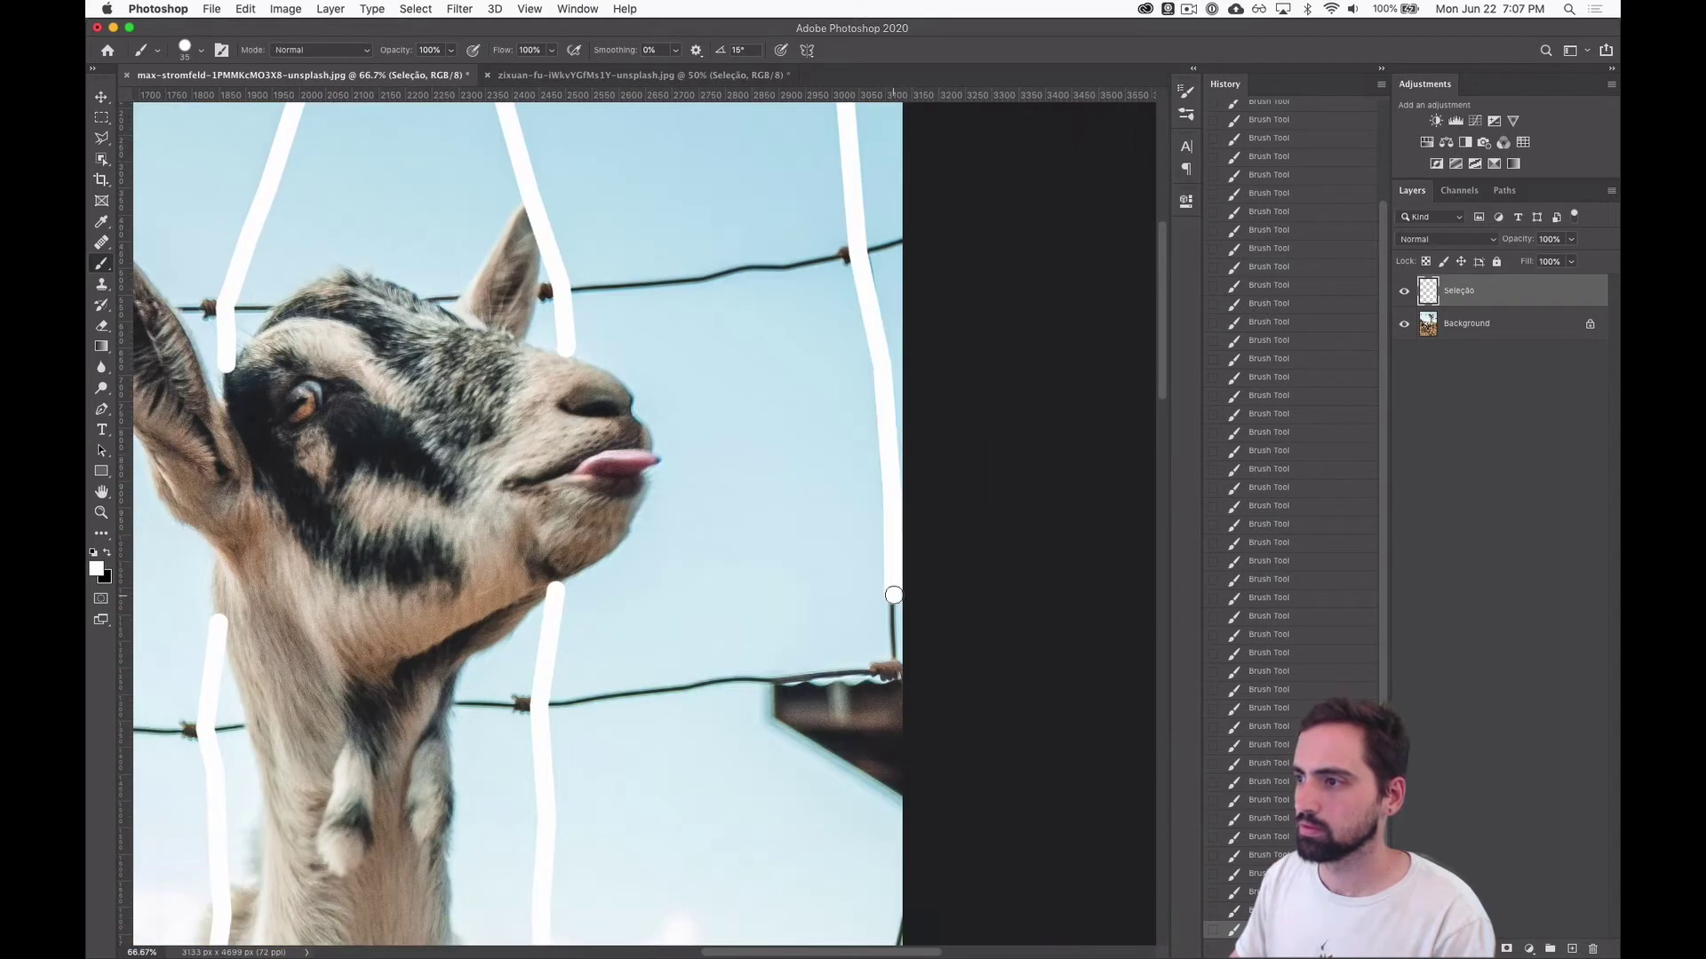
{"action": "left_click", "coordinate": [894, 656], "text": "shift"}
Paint over the dark roof corner at the photo's right edge in white with a larger brush
{"action": "left_click_drag", "start_coordinate": [927, 646], "coordinate": [898, 404]}
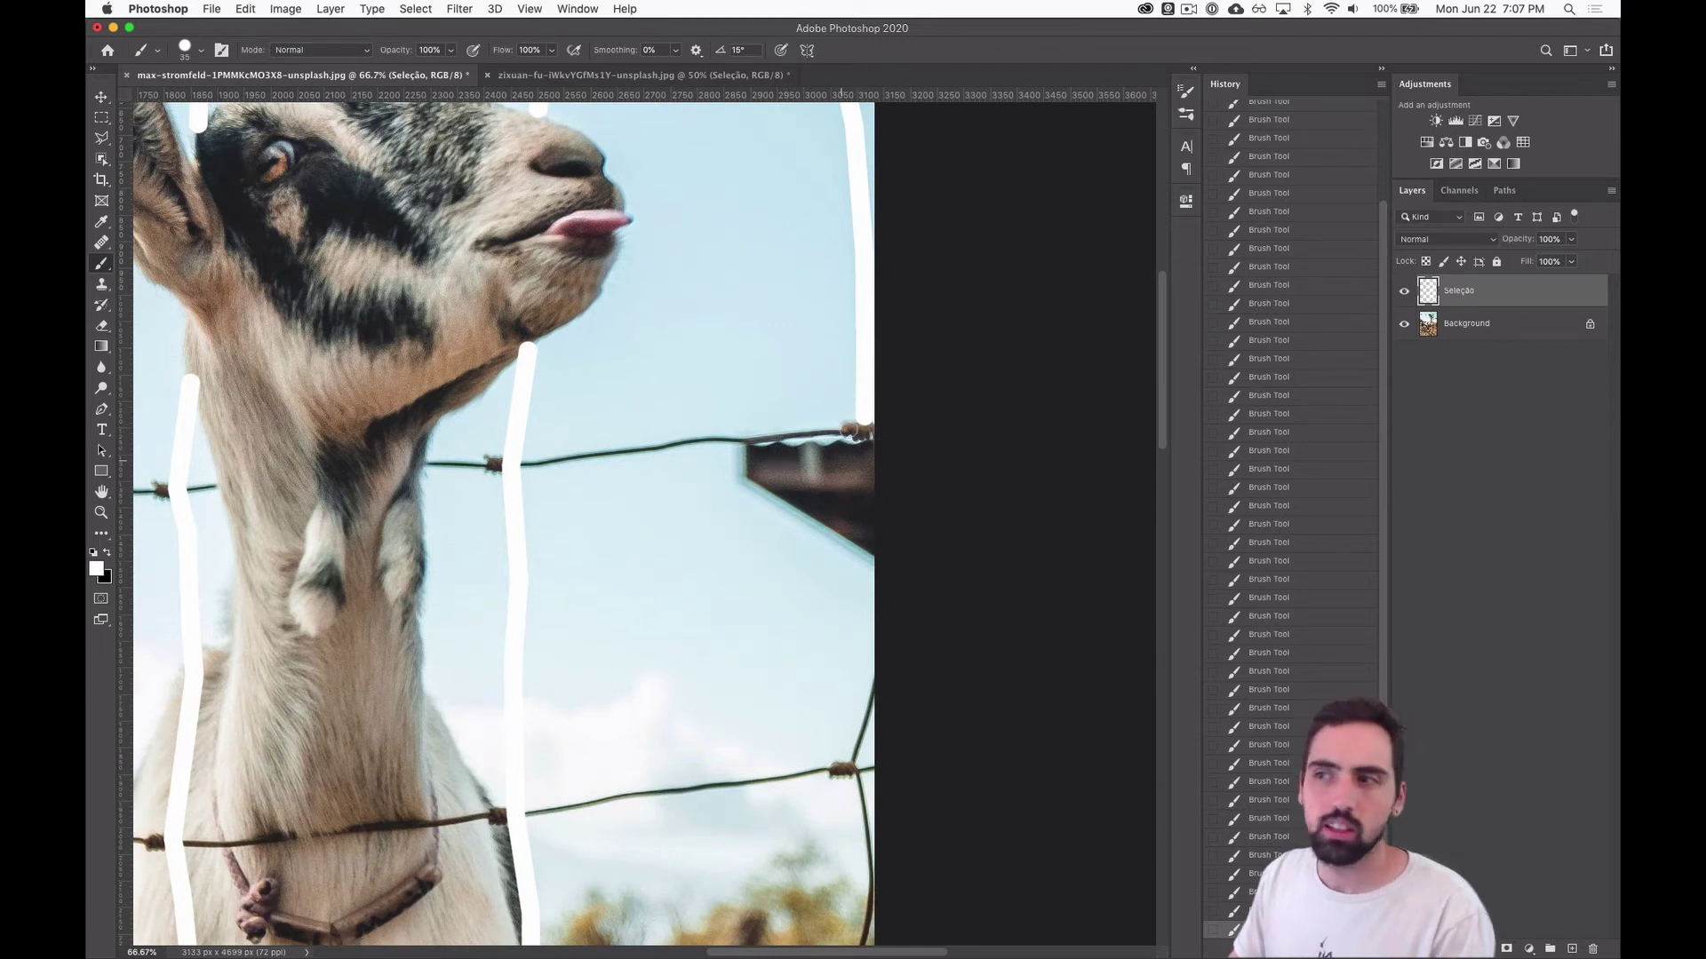
{"action": "mouse_move", "coordinate": [762, 462]}
{"action": "left_mouse_down"}
{"action": "mouse_move", "coordinate": [793, 446]}
{"action": "mouse_move", "coordinate": [795, 469]}
{"action": "mouse_move", "coordinate": [823, 457]}
{"action": "mouse_move", "coordinate": [820, 489]}
{"action": "mouse_move", "coordinate": [853, 487]}
{"action": "mouse_move", "coordinate": [901, 530]}
{"action": "mouse_move", "coordinate": [891, 586]}
{"action": "left_mouse_up"}
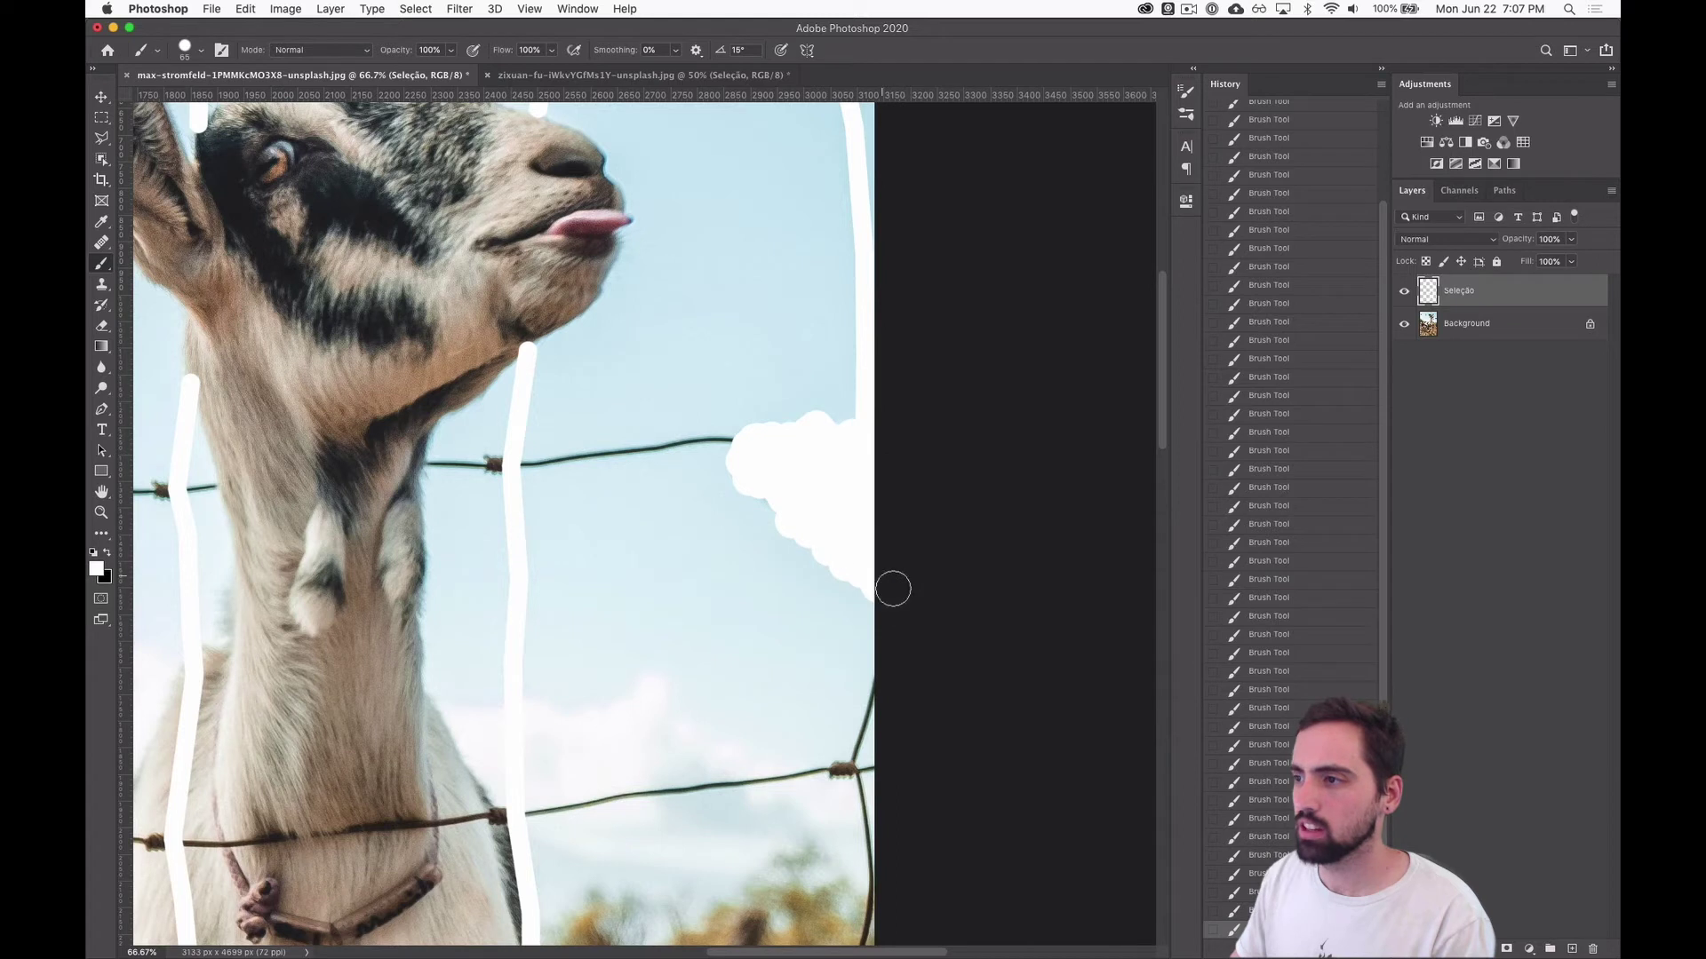
{"action": "right_click", "coordinate": [896, 573]}
{"action": "left_click", "coordinate": [860, 522]}
{"action": "left_click_drag", "start_coordinate": [861, 521], "coordinate": [855, 527]}
Cover the fifth vertical wire and its curve around the third horizontal wire, down toward the fourth horizontal wire
{"action": "scroll", "coordinate": [856, 526], "scroll_direction": "down", "scroll_amount": 5}
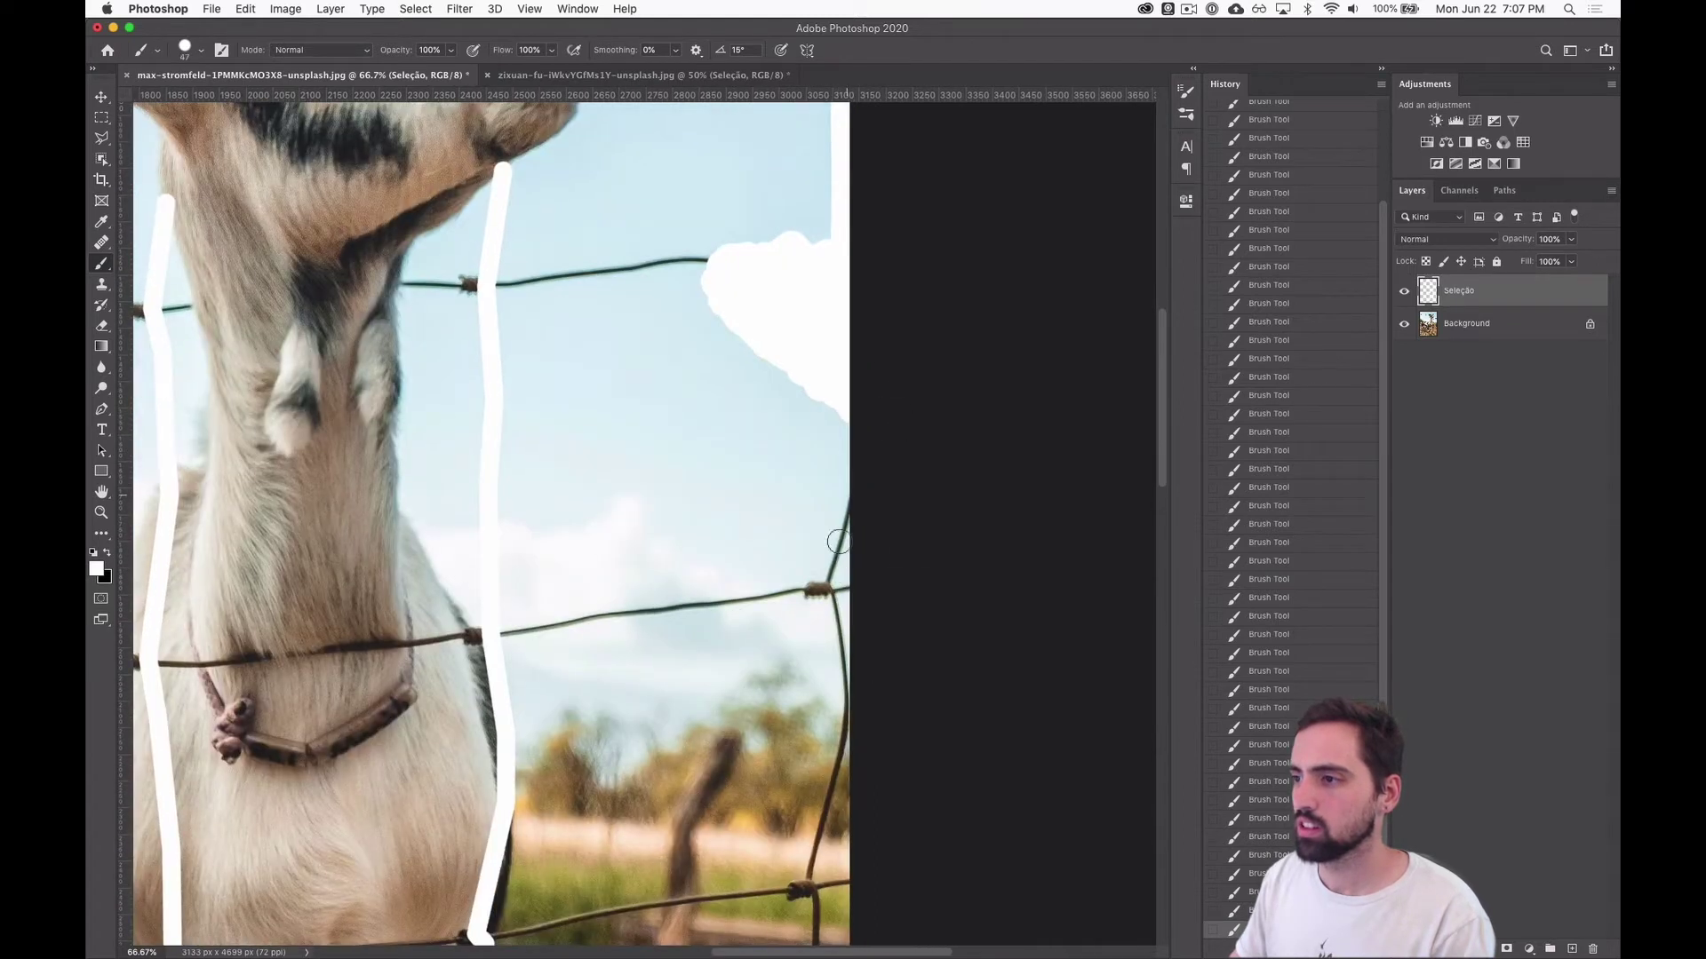
{"action": "left_click", "coordinate": [826, 587]}
{"action": "left_click", "coordinate": [855, 493], "text": "shift"}
{"action": "left_click_drag", "start_coordinate": [837, 542], "coordinate": [823, 536]}
{"action": "scroll", "coordinate": [834, 541], "scroll_direction": "down", "scroll_amount": 4}
{"action": "left_click", "coordinate": [842, 548], "text": "shift"}
{"action": "left_click", "coordinate": [804, 721], "text": "shift"}
Finish the fifth vertical wire with white strokes, from the fourth horizontal wire down to the ground
{"action": "scroll", "coordinate": [827, 535], "scroll_direction": "down", "scroll_amount": 6}
{"action": "left_click", "coordinate": [813, 474], "text": "shift"}
{"action": "left_click", "coordinate": [810, 739], "text": "shift"}
{"action": "left_click_drag", "start_coordinate": [822, 755], "coordinate": [822, 473]}
{"action": "left_click", "coordinate": [807, 686], "text": "shift"}
{"action": "left_click", "coordinate": [820, 877], "text": "shift"}
{"action": "mouse_move", "coordinate": [830, 875]}
{"action": "left_mouse_down"}
{"action": "mouse_move", "coordinate": [837, 500]}
{"action": "mouse_move", "coordinate": [1106, 742]}
{"action": "left_mouse_up"}
{"action": "left_click", "coordinate": [807, 613], "text": "shift"}
{"action": "left_click", "coordinate": [800, 765], "text": "shift"}
Cover the first horizontal wire with white strokes, from the photo's left edge to the second vertical wire
{"action": "left_click_drag", "start_coordinate": [743, 471], "coordinate": [632, 206]}
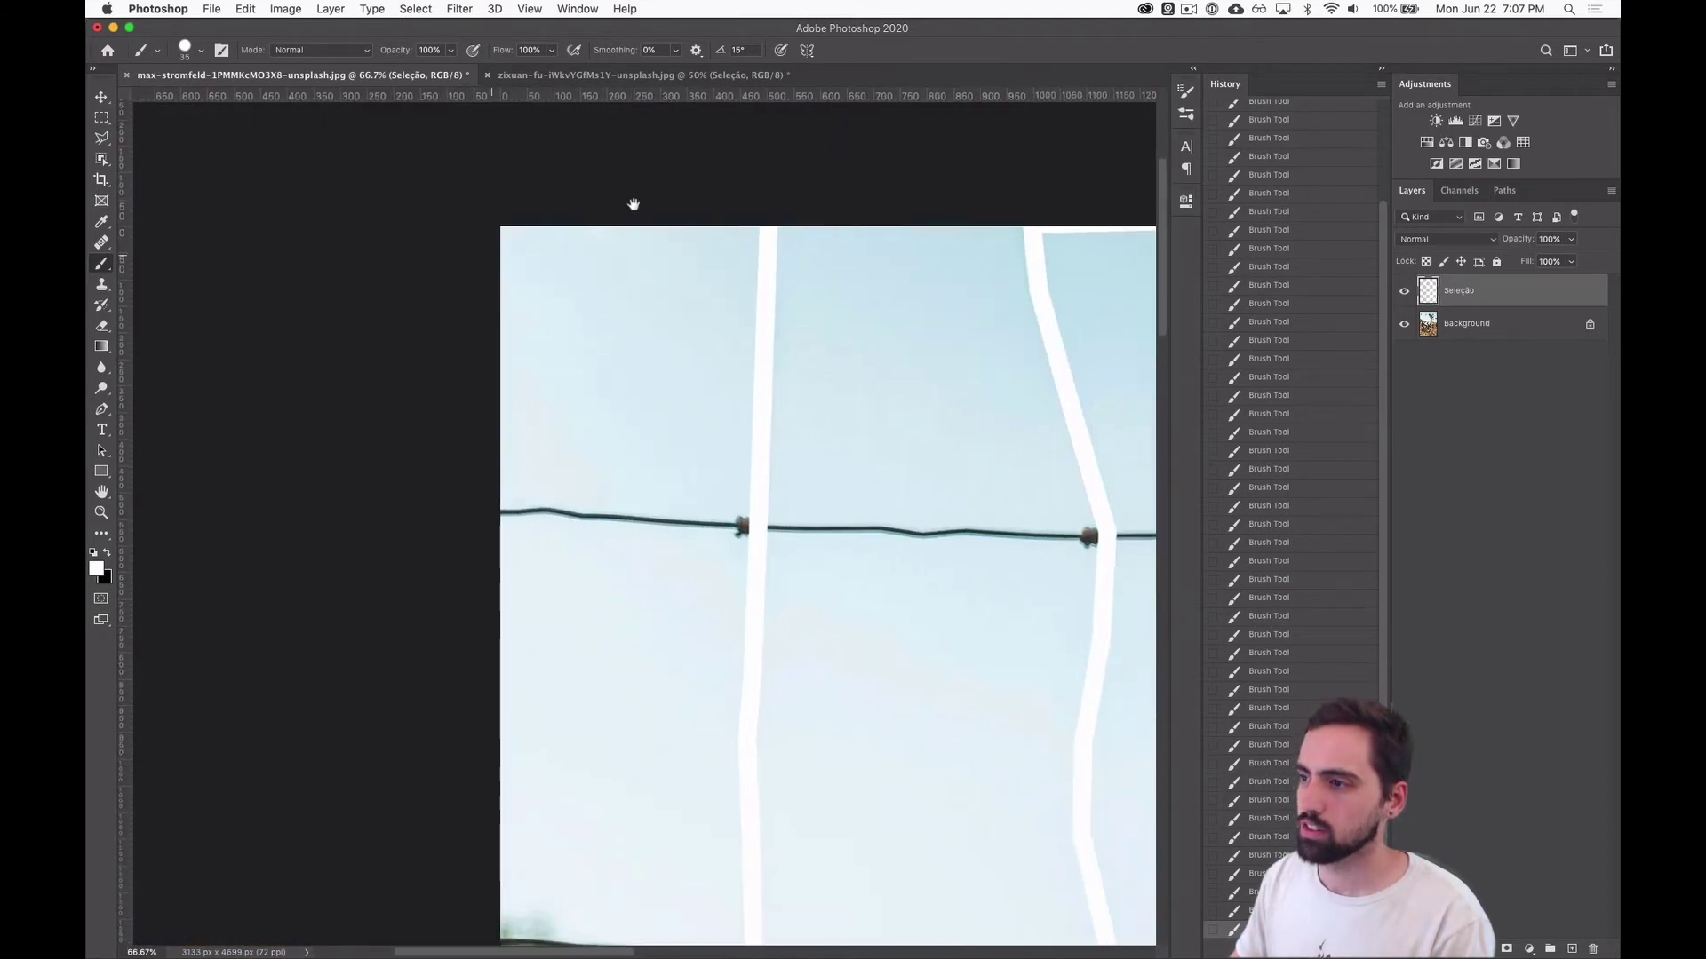
{"action": "left_click_drag", "start_coordinate": [463, 468], "coordinate": [713, 485]}
{"action": "left_click", "coordinate": [819, 483], "text": "shift"}
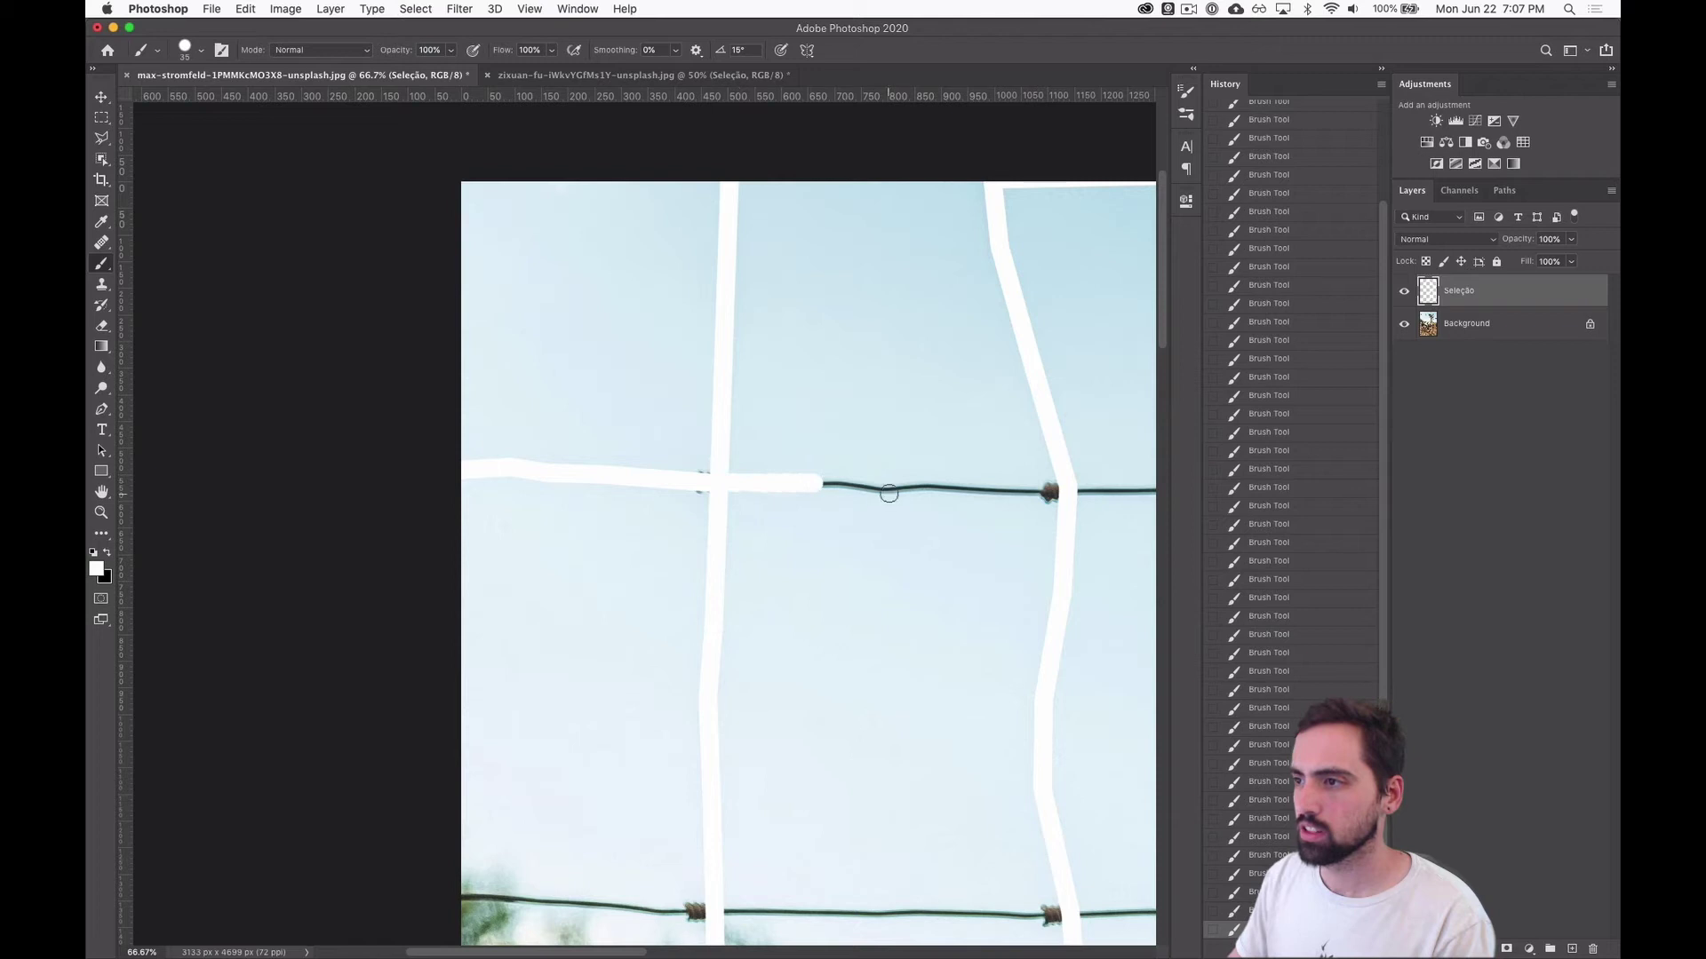
{"action": "left_click", "coordinate": [885, 490], "text": "shift"}
{"action": "left_click", "coordinate": [930, 486], "text": "shift"}
{"action": "left_click", "coordinate": [1069, 491], "text": "shift"}
Continue the first horizontal wire in white from the second vertical wire to the tall goat's head, skipping its ear
{"action": "left_click_drag", "start_coordinate": [1070, 492], "coordinate": [727, 471]}
{"action": "left_click", "coordinate": [867, 472], "text": "shift"}
{"action": "left_click", "coordinate": [924, 466], "text": "shift"}
{"action": "left_click", "coordinate": [962, 468], "text": "shift"}
{"action": "left_click_drag", "start_coordinate": [962, 468], "coordinate": [745, 462]}
{"action": "left_click", "coordinate": [849, 456]}
{"action": "left_click", "coordinate": [941, 460], "text": "shift"}
Extend the white strokes along the first horizontal wire from the tall goat's far ear toward the photo's right edge
{"action": "left_click_drag", "start_coordinate": [941, 459], "coordinate": [613, 460]}
{"action": "left_click", "coordinate": [891, 451]}
{"action": "left_click", "coordinate": [1036, 431], "text": "shift"}
{"action": "left_click_drag", "start_coordinate": [1035, 433], "coordinate": [741, 454]}
{"action": "left_click", "coordinate": [794, 436], "text": "shift"}
Cover the lowest horizontal wire near the ground with white strokes, from the fifth vertical wire across to the lowered goat's legs
{"action": "left_click_drag", "start_coordinate": [900, 484], "coordinate": [935, 187]}
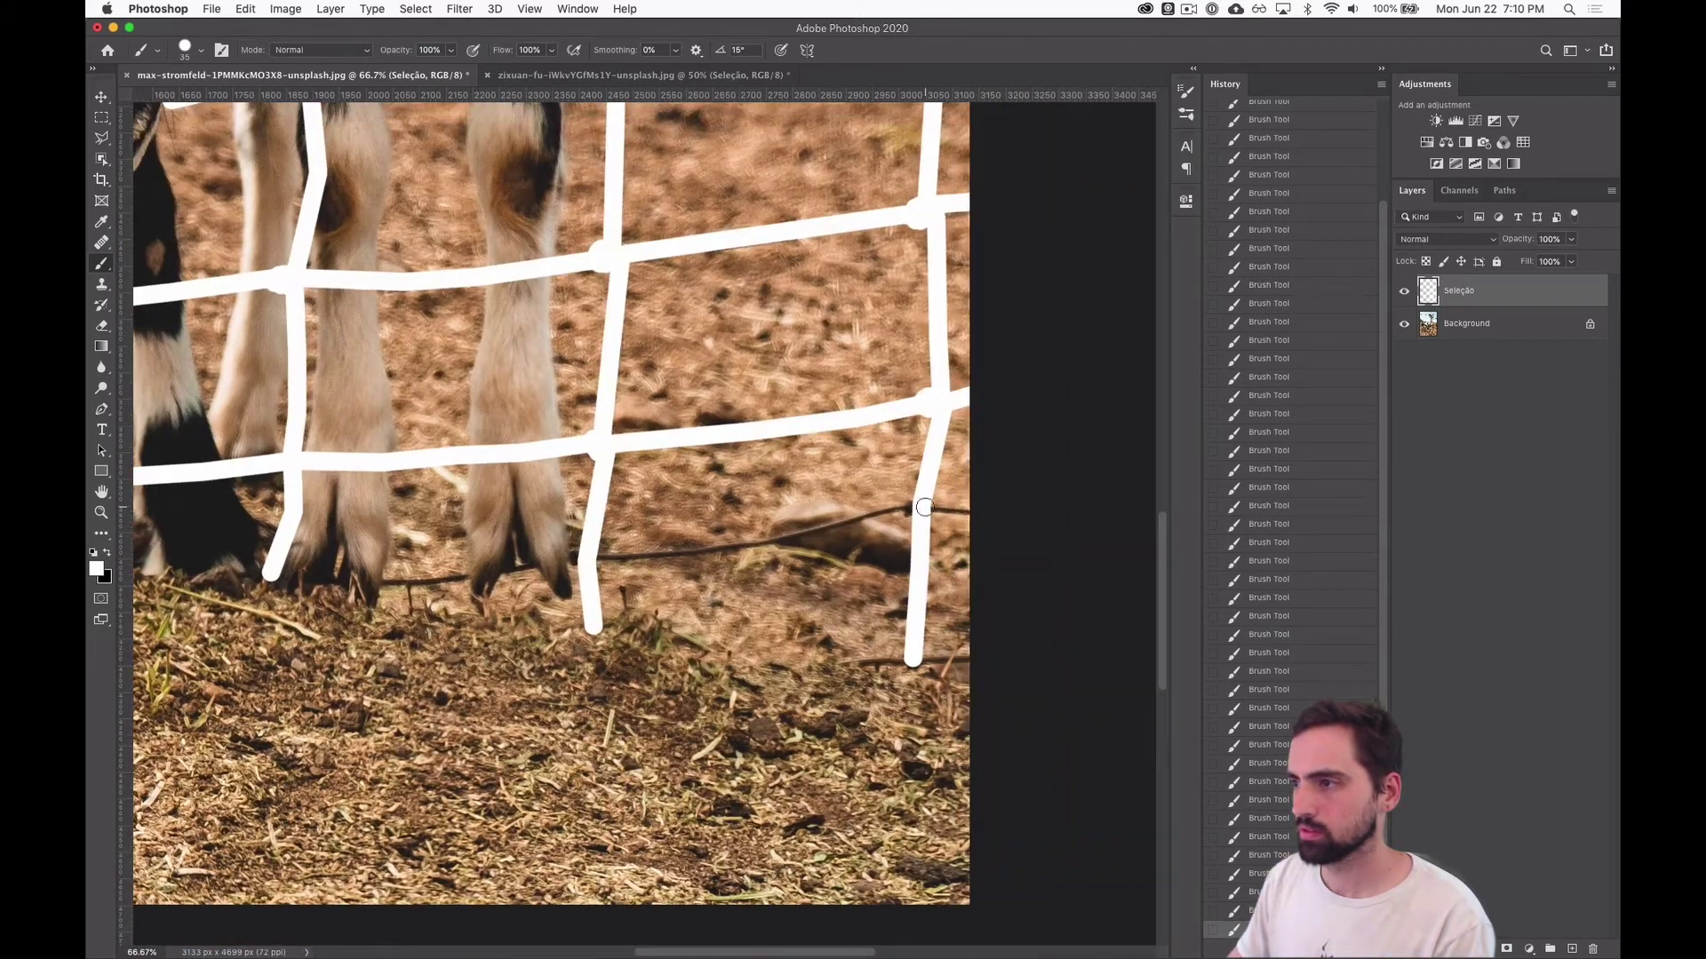
{"action": "left_click_drag", "start_coordinate": [923, 507], "coordinate": [665, 553]}
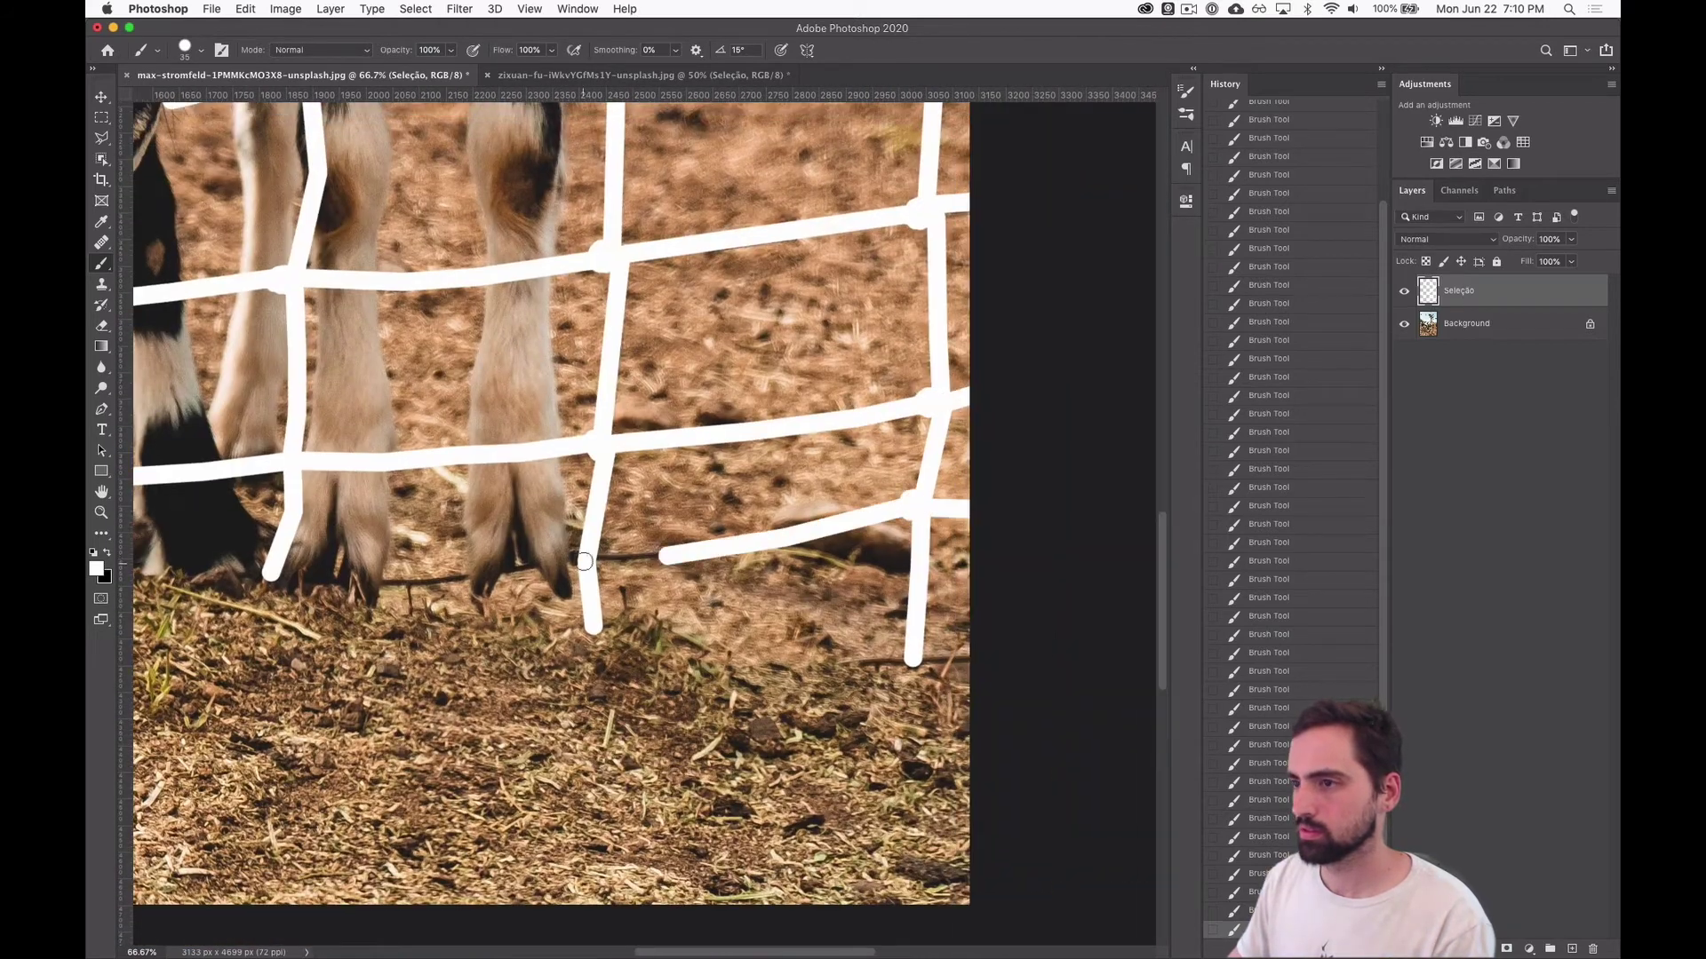
{"action": "left_click_drag", "start_coordinate": [664, 552], "coordinate": [573, 568]}
{"action": "left_click_drag", "start_coordinate": [725, 511], "coordinate": [584, 533]}
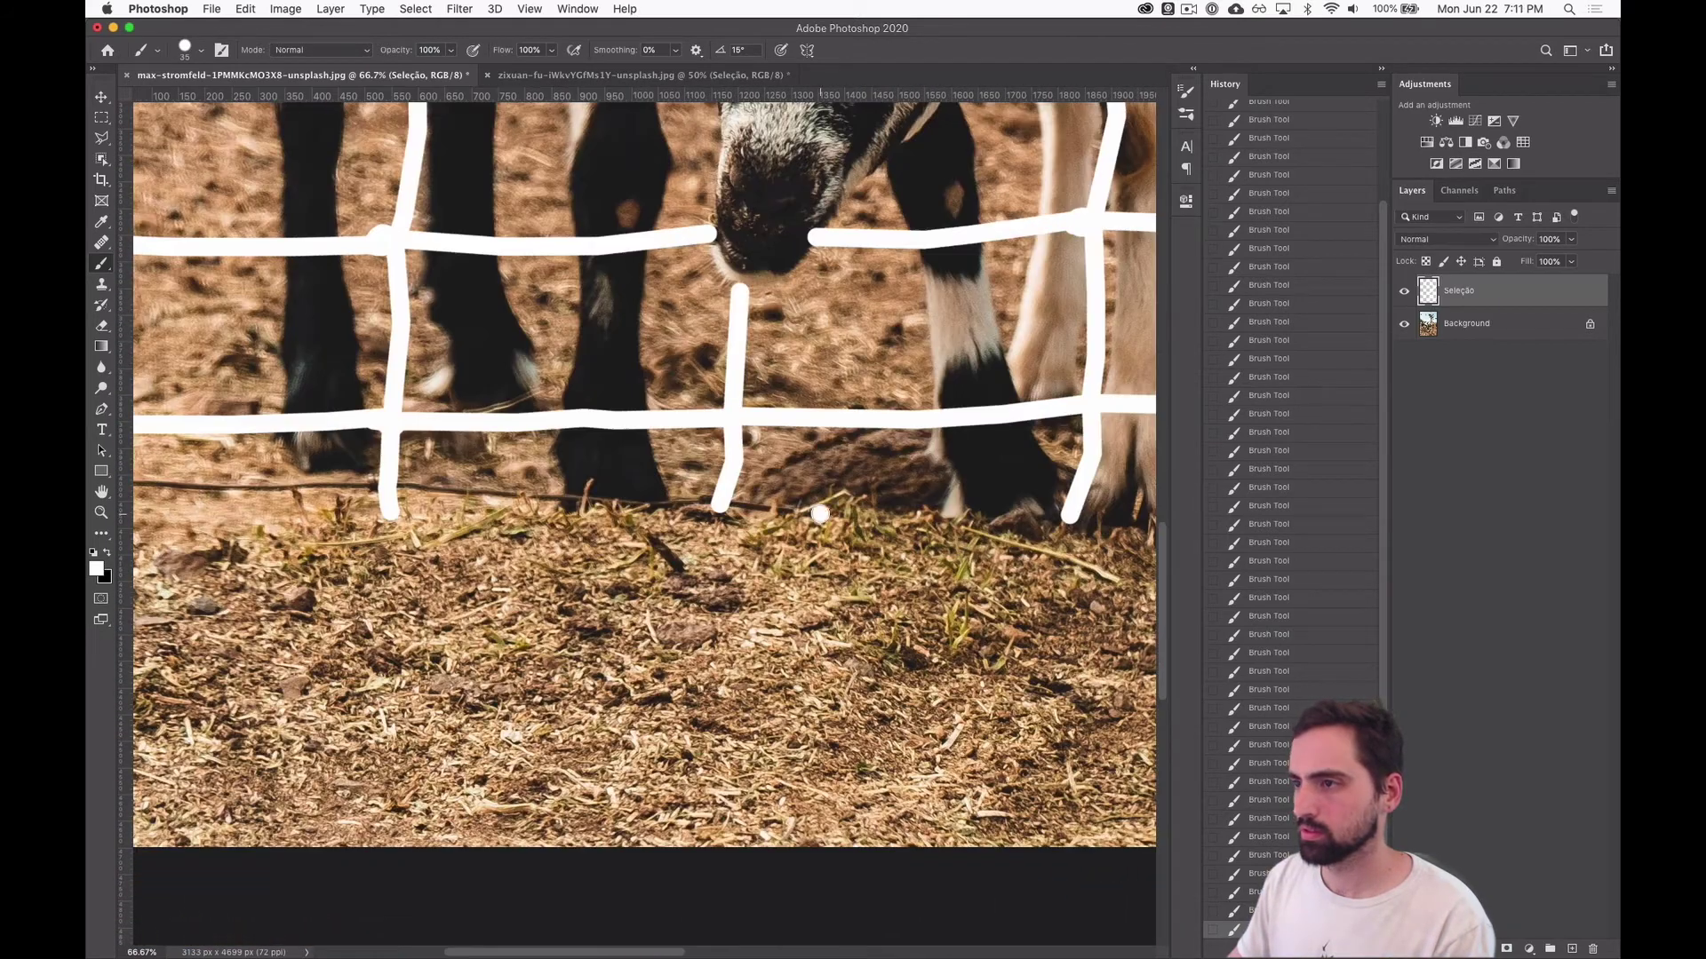
{"action": "left_click_drag", "start_coordinate": [824, 516], "coordinate": [455, 489]}
Load the Seleção layer's strokes as a selection and hide that layer
{"action": "scroll", "coordinate": [650, 147], "scroll_direction": "down", "scroll_amount": 6}
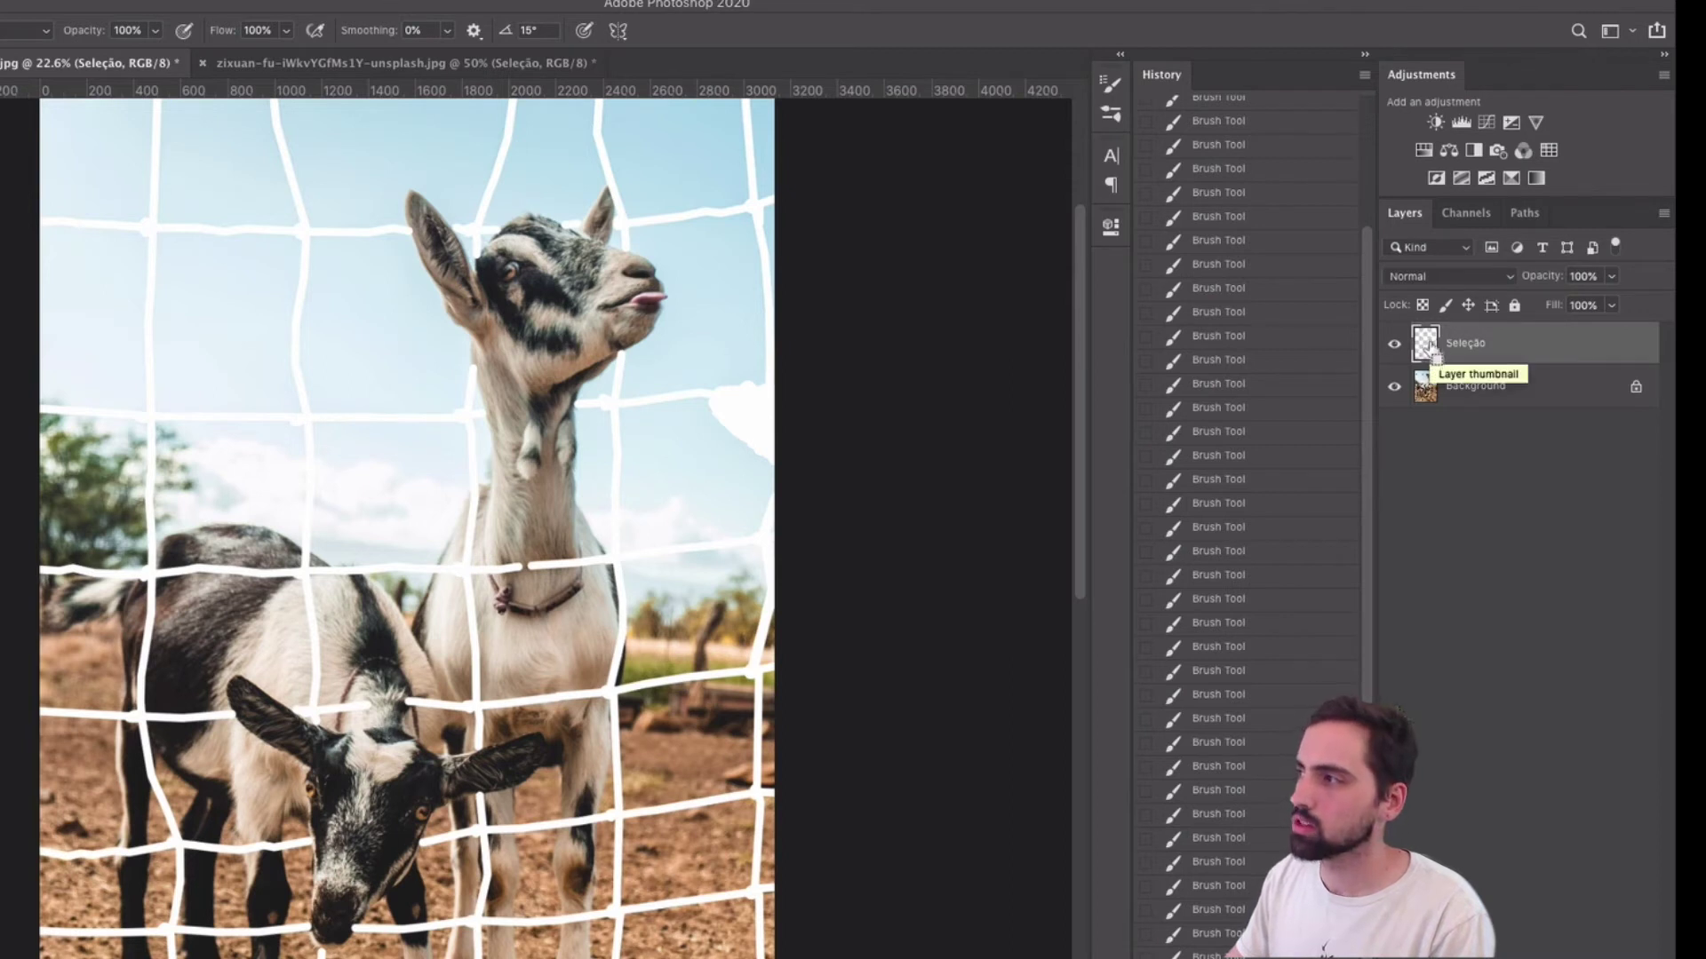
{"action": "left_click", "coordinate": [1425, 346], "text": "ctrl"}
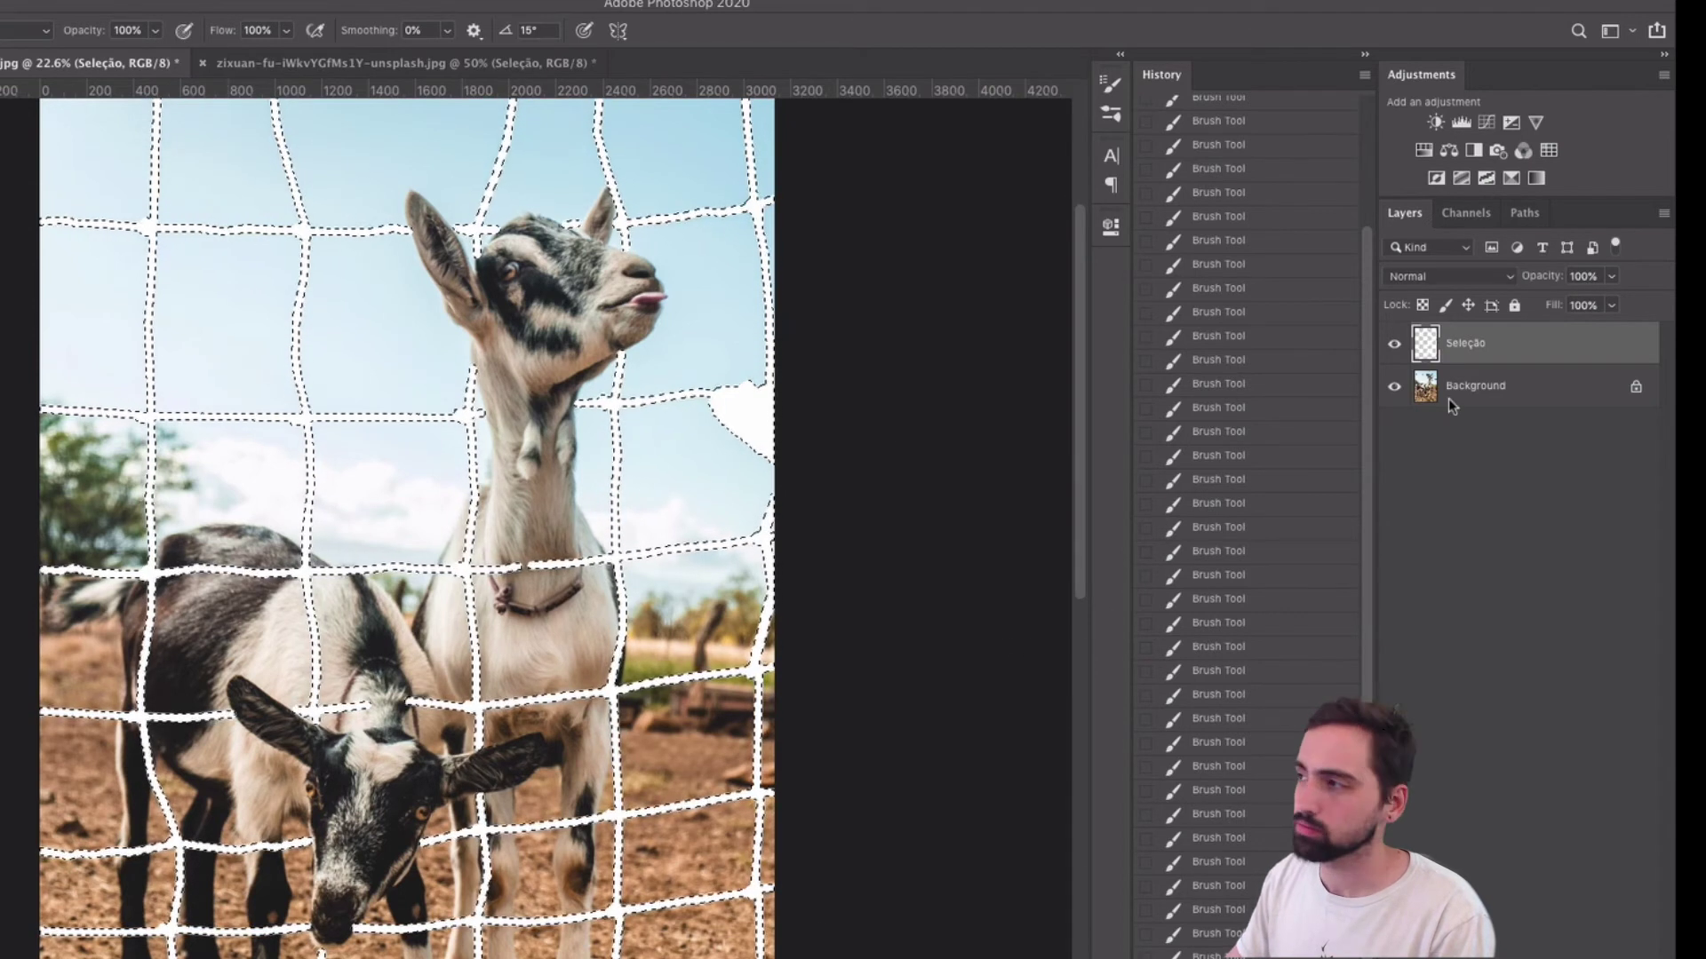
{"action": "left_click", "coordinate": [1394, 345]}
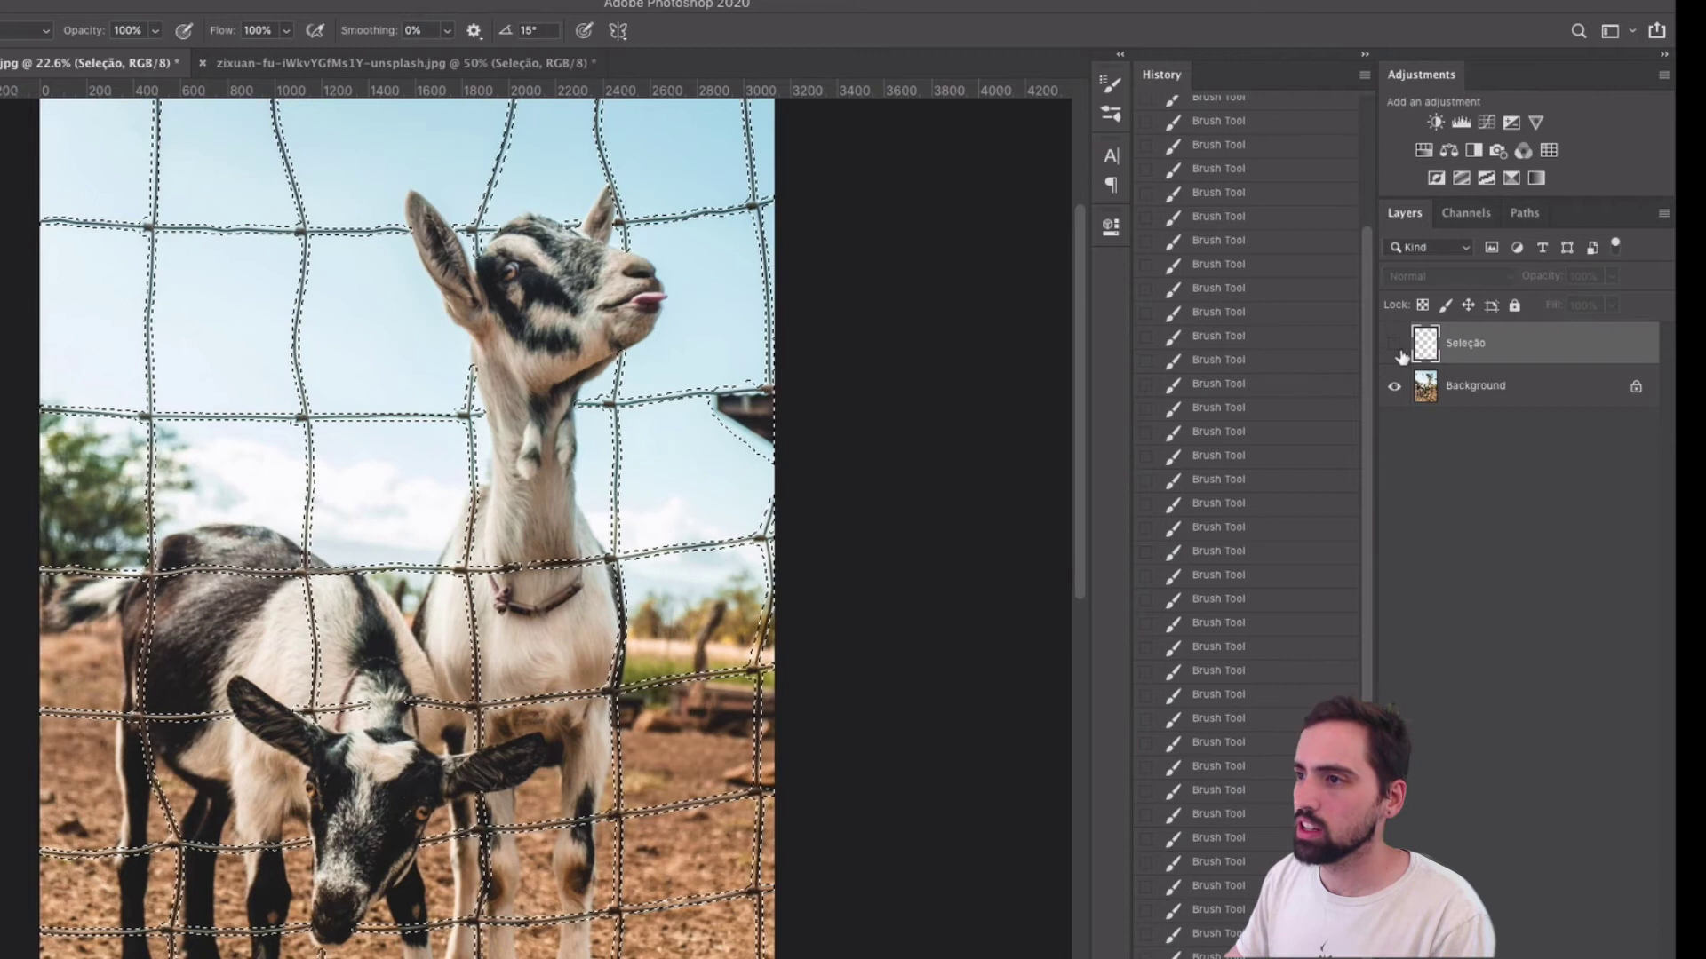
Remove the selected fence from the Background layer with Content-Aware Fill, output to New Layer, and clear the selection
{"action": "left_click", "coordinate": [1511, 397]}
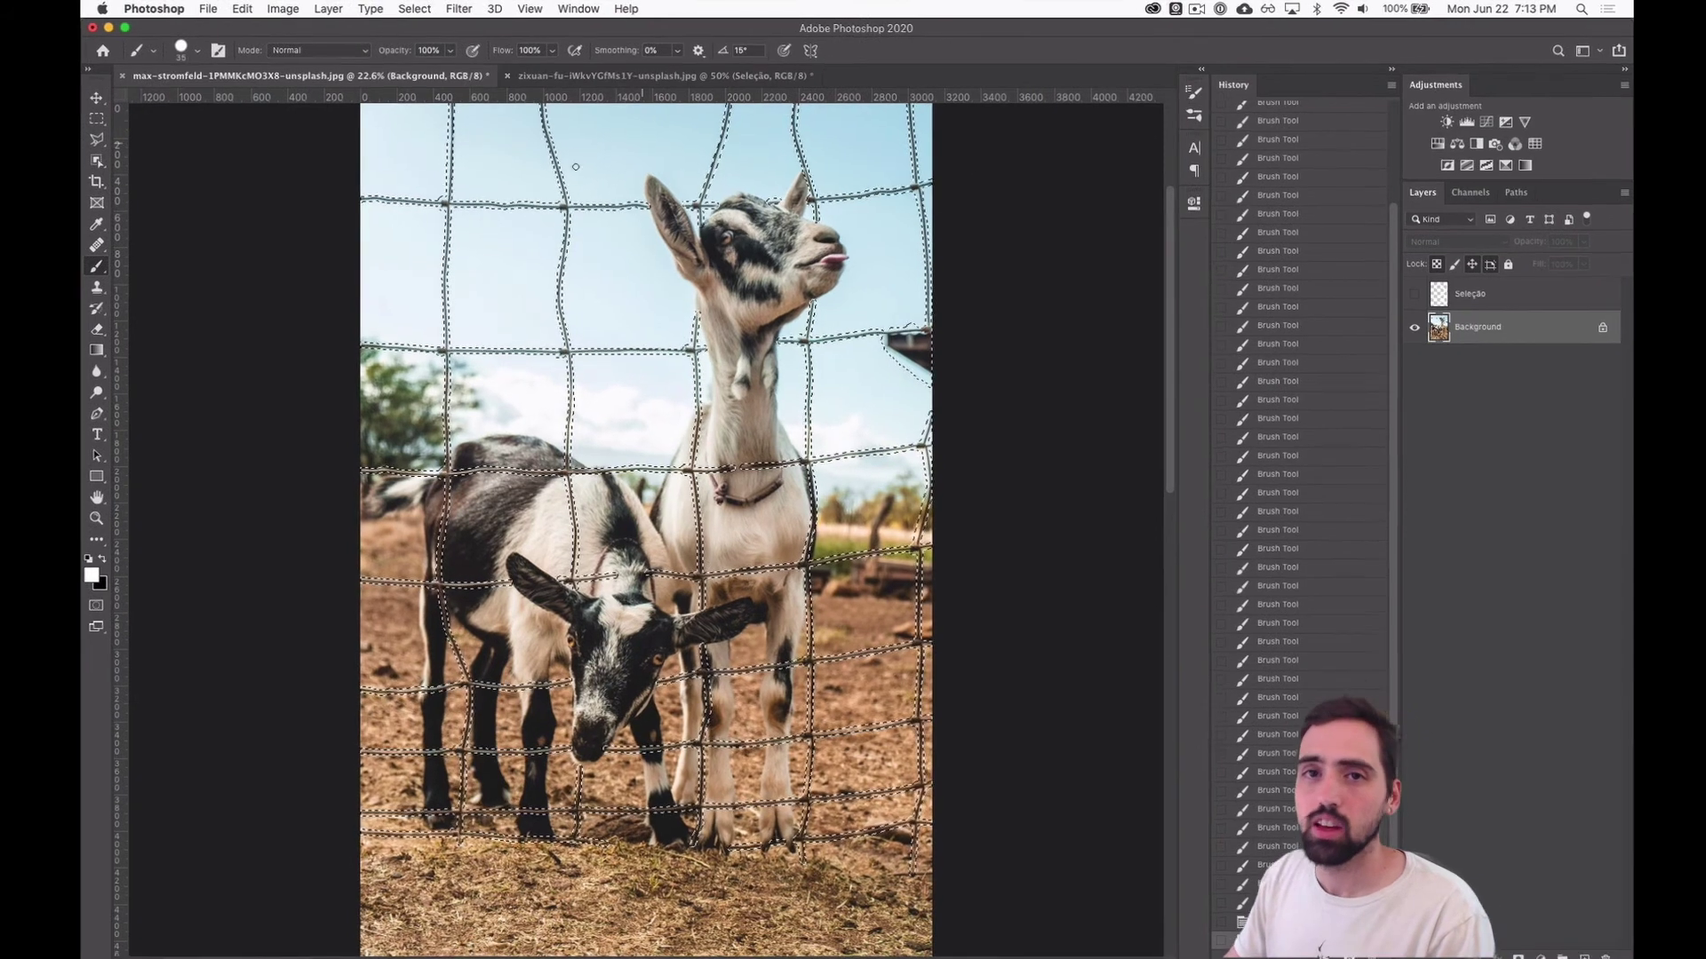
{"action": "left_click", "coordinate": [229, 7]}
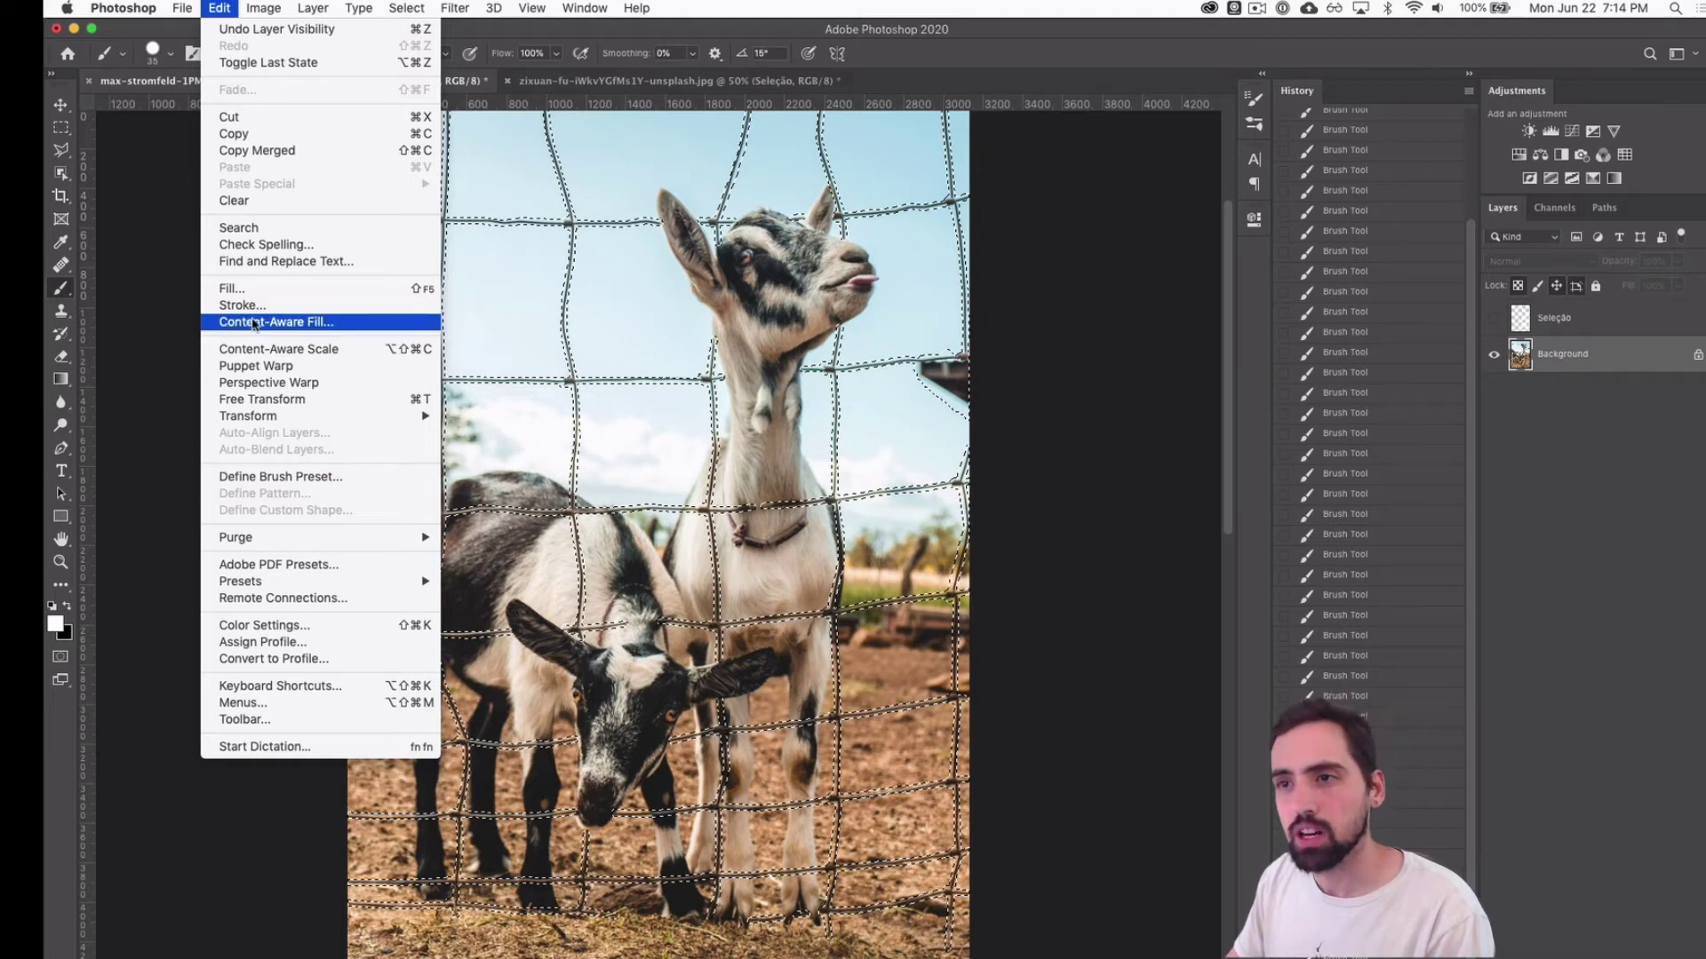
{"action": "left_click", "coordinate": [288, 322]}
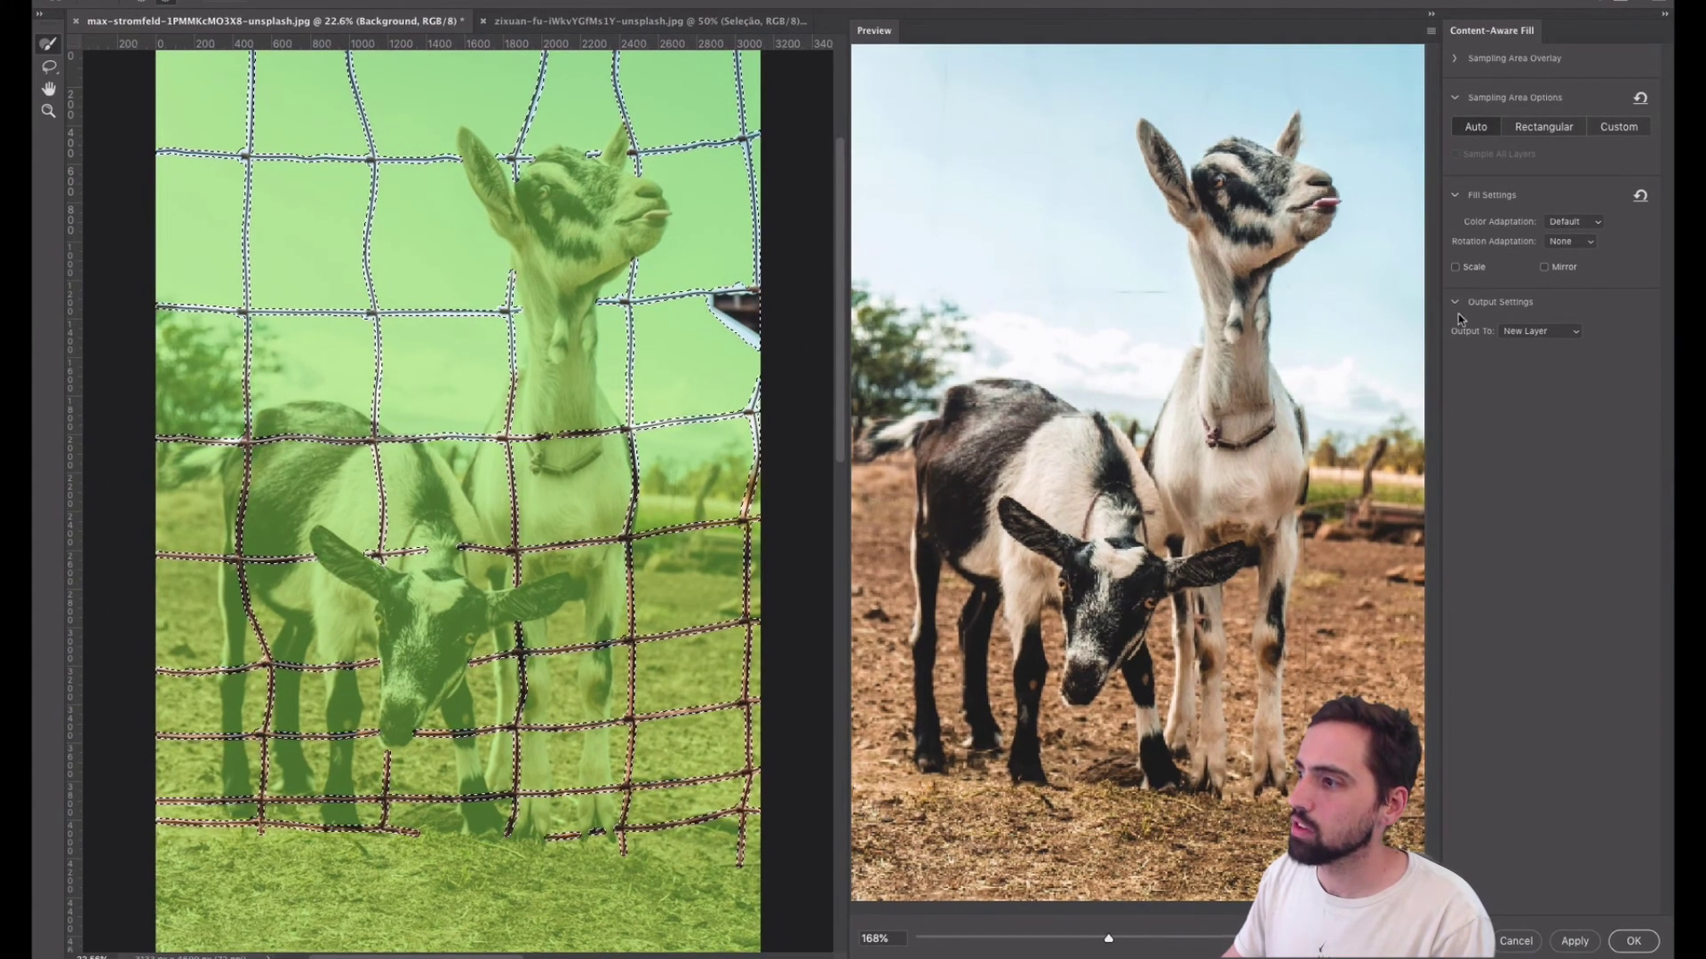
{"action": "left_click", "coordinate": [1532, 333]}
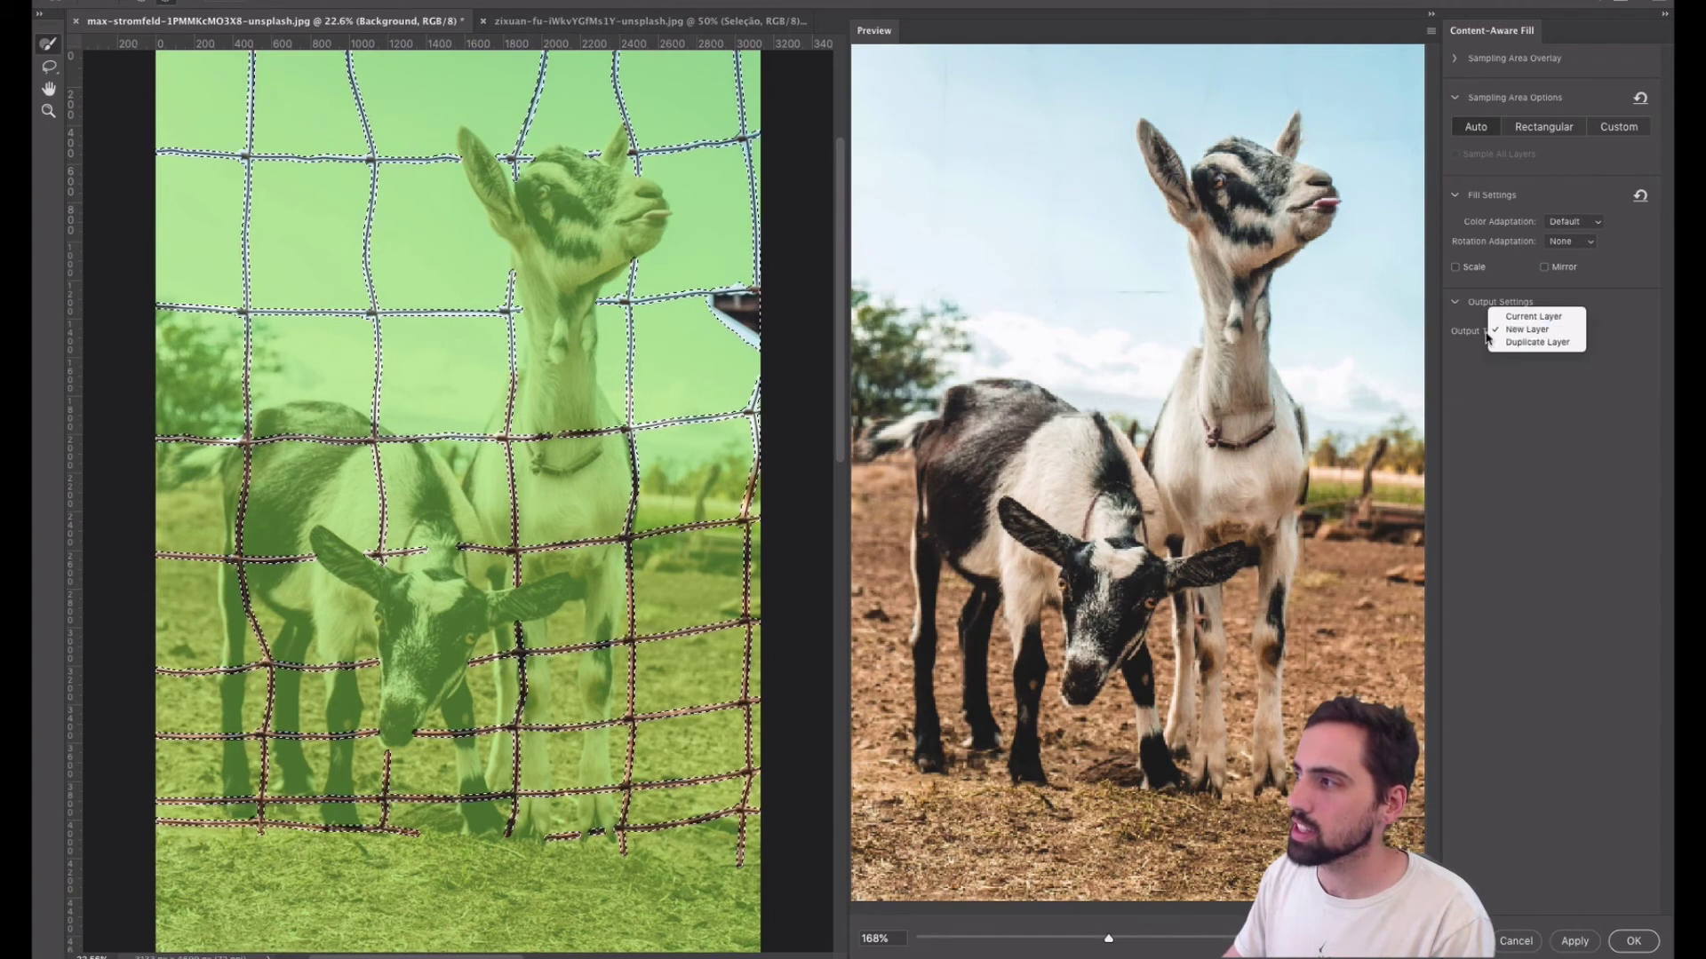
{"action": "left_click", "coordinate": [1535, 332]}
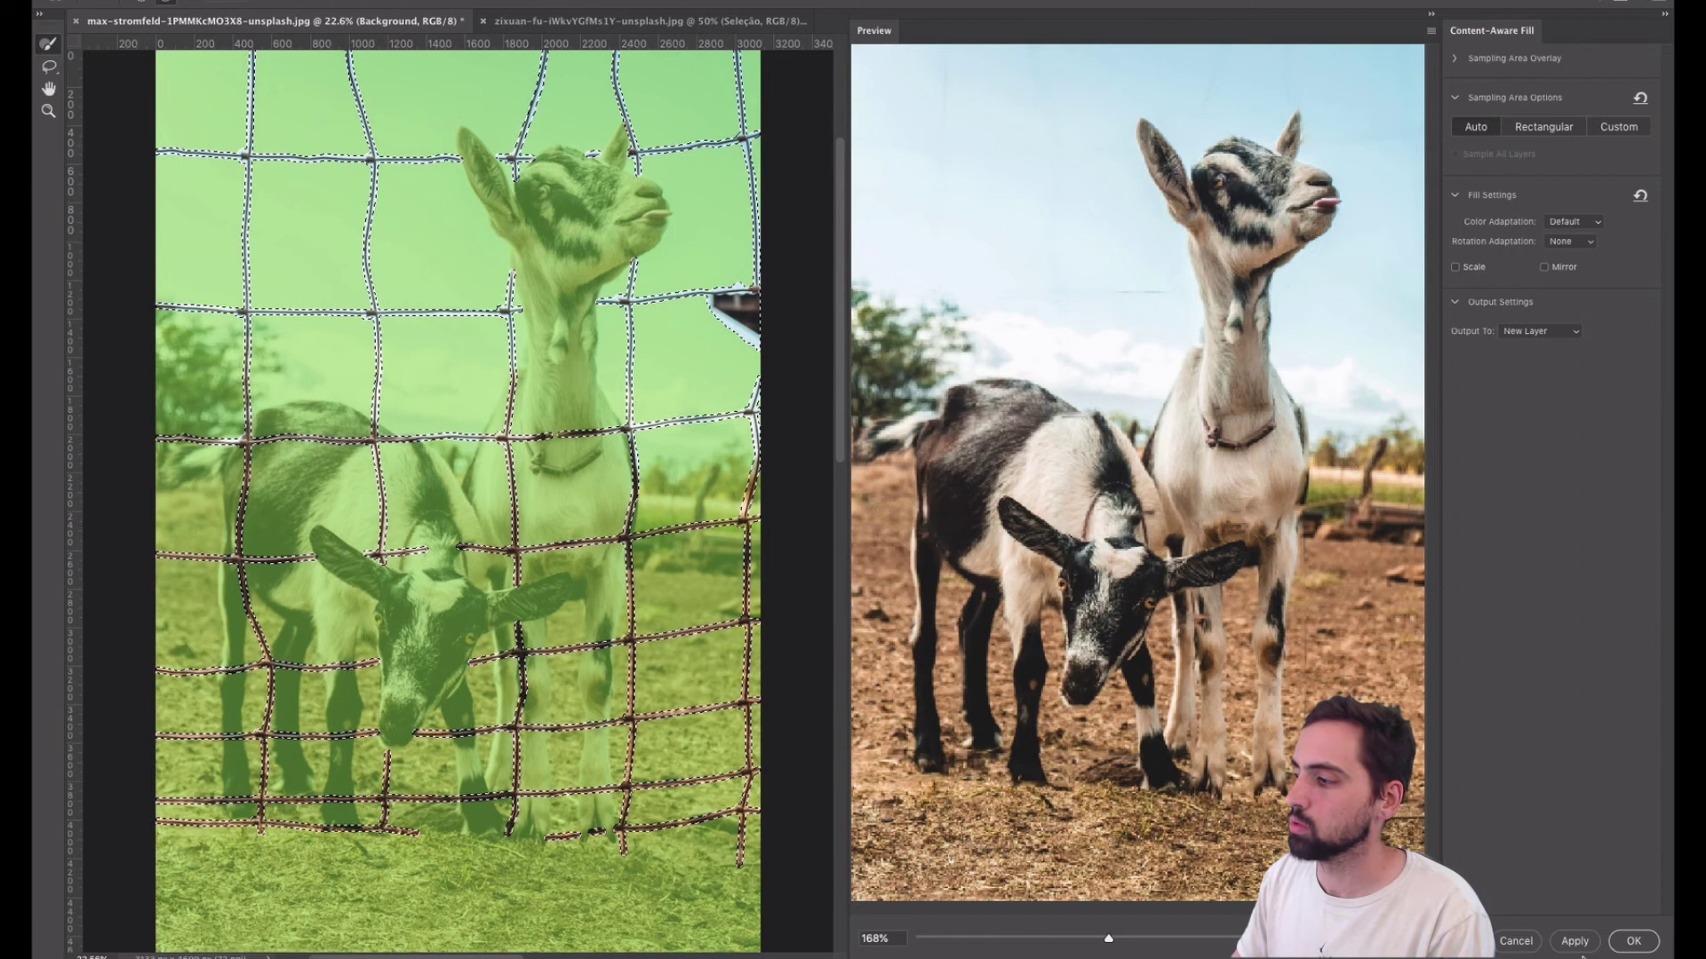
{"action": "left_click", "coordinate": [1636, 948]}
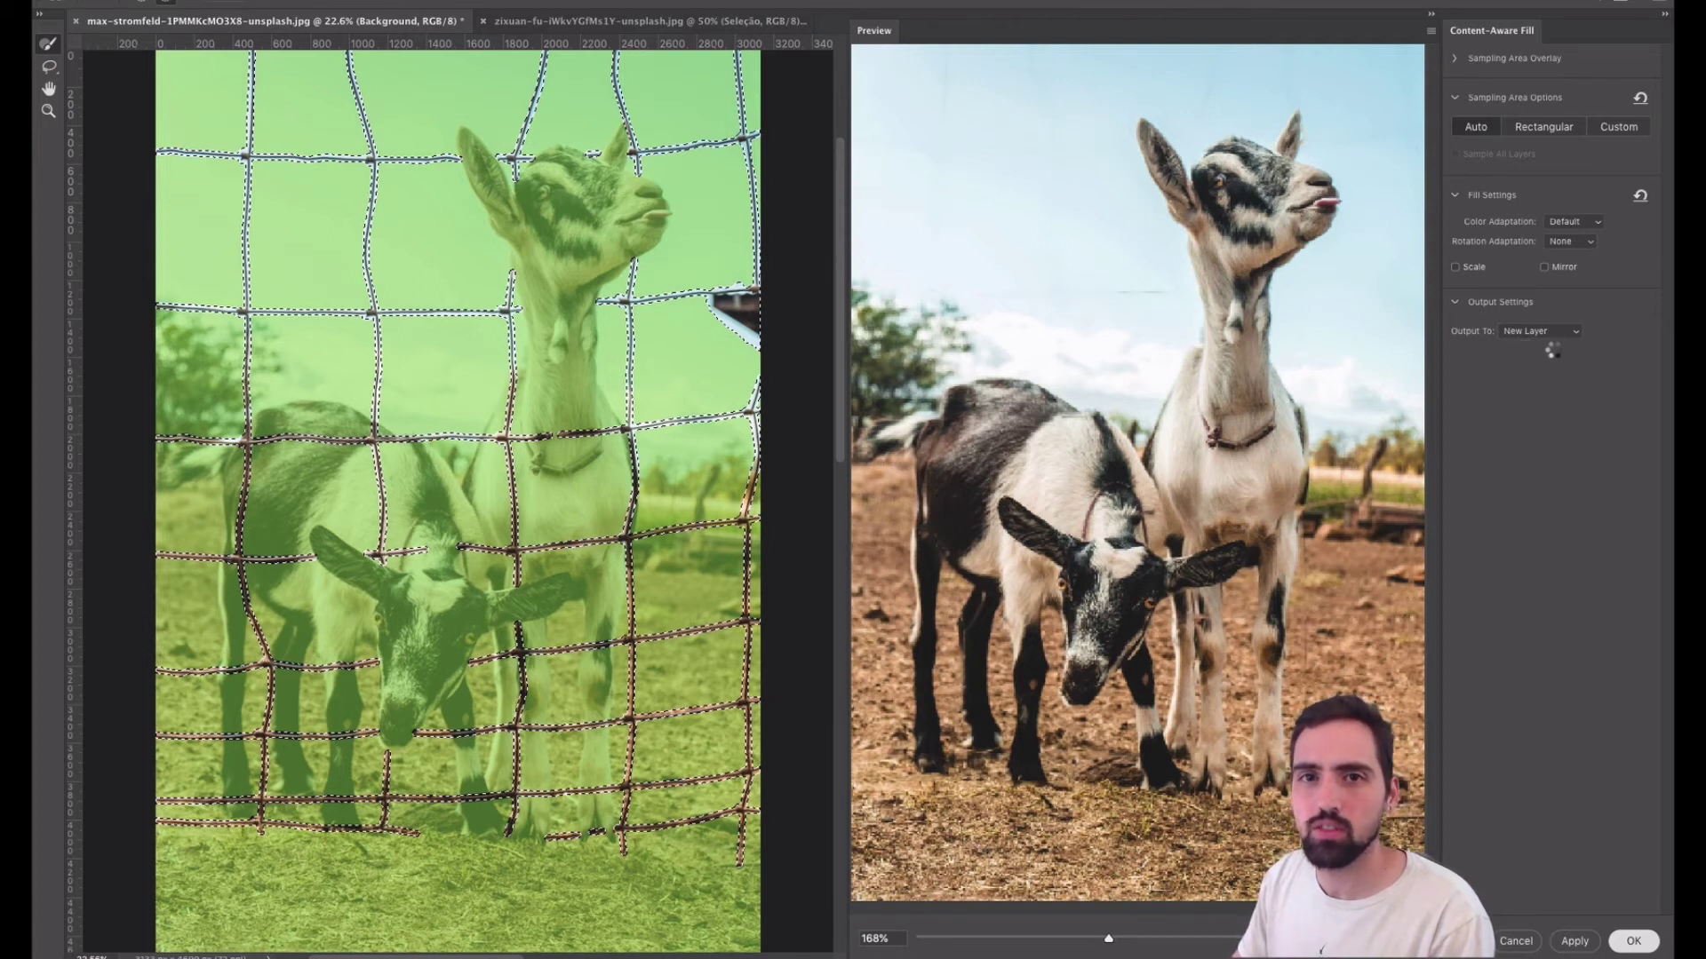
{"action": "key", "text": "Escape"}
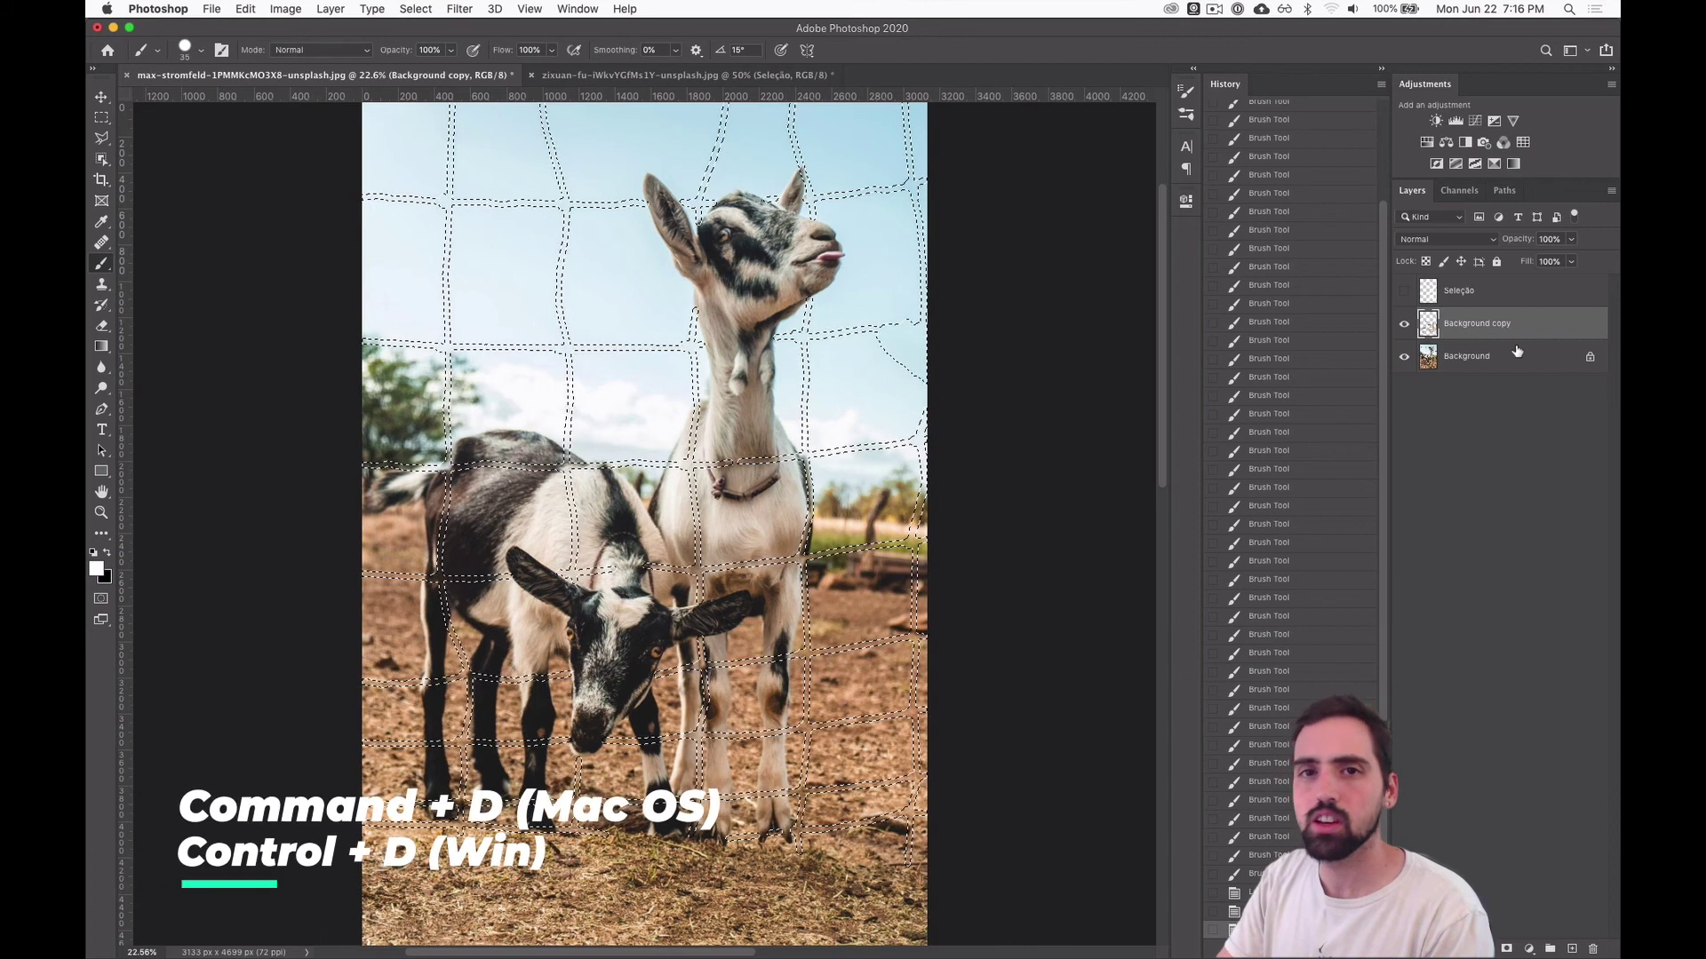
{"action": "key", "text": "super+d"}
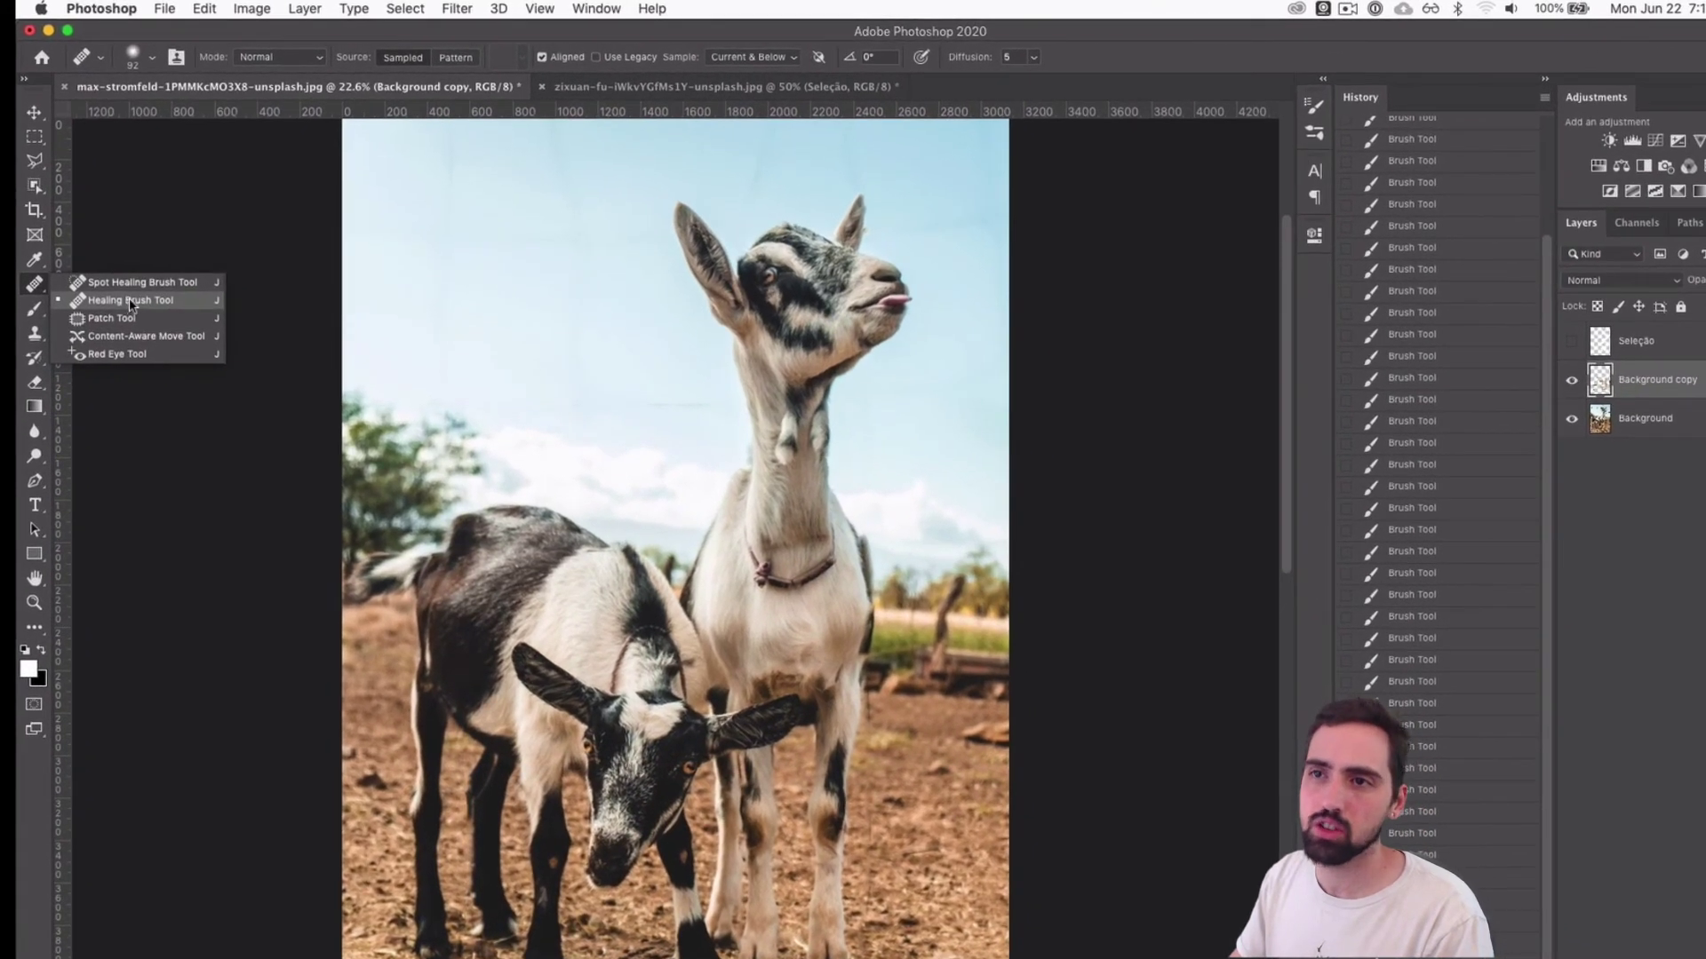
Activate the Healing Brush Tool for retouching the Background copy layer
{"action": "left_click", "coordinate": [34, 335]}
{"action": "left_click", "coordinate": [35, 335]}
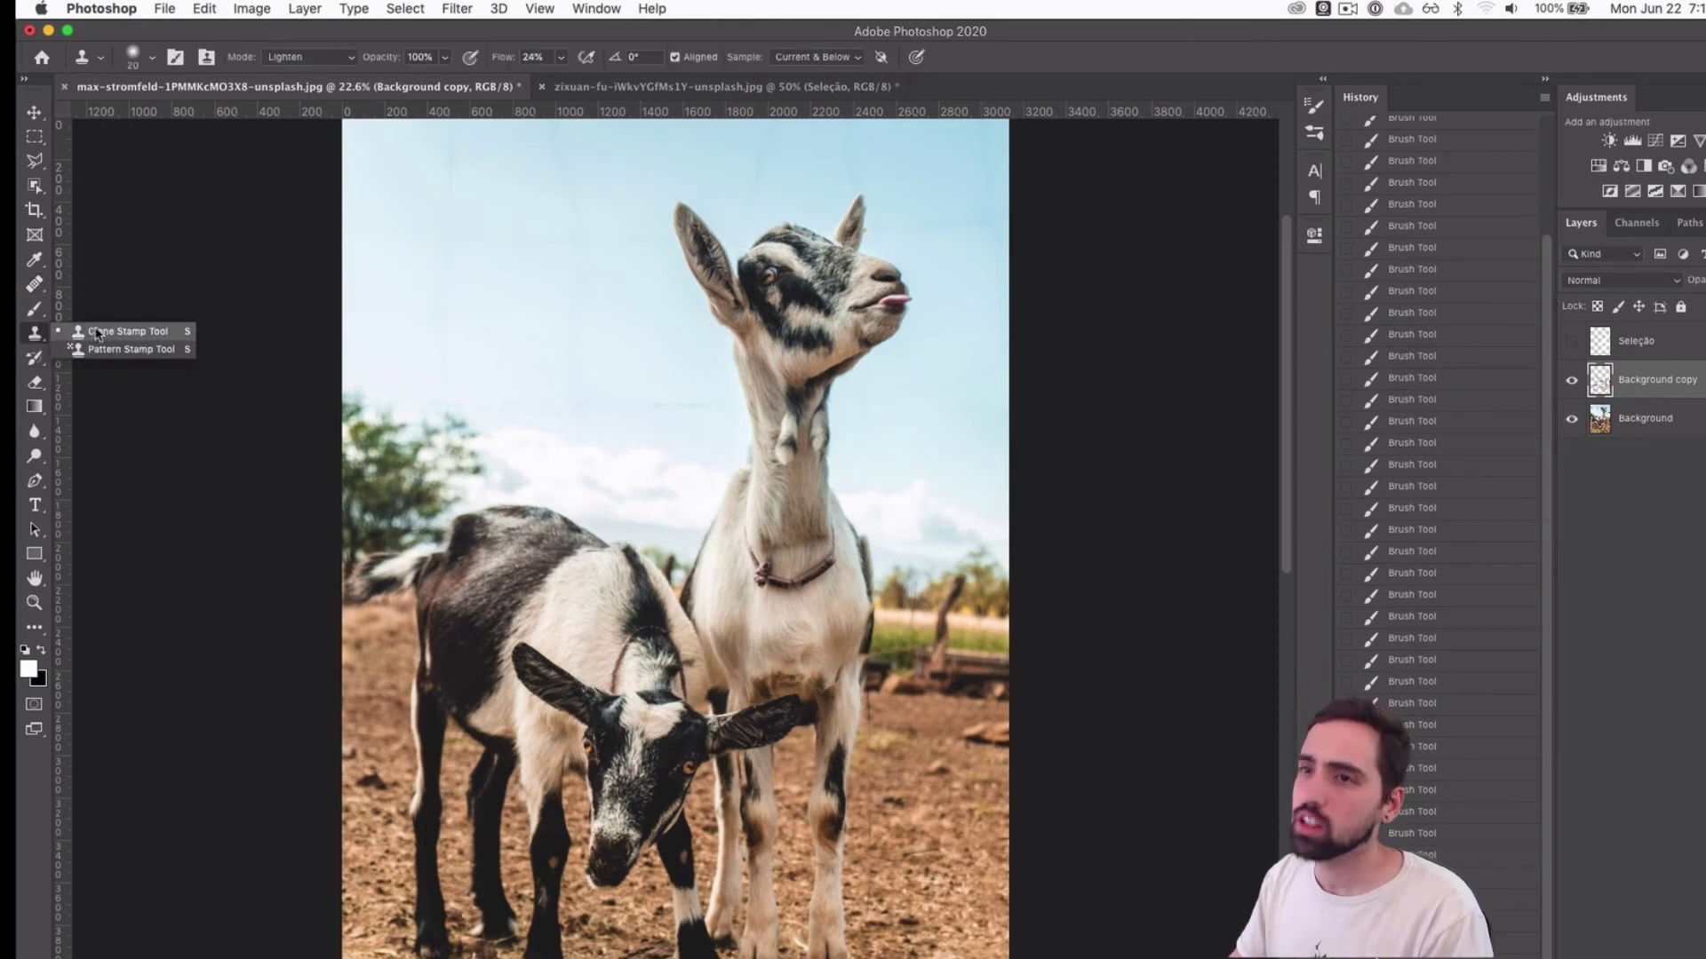
{"action": "left_click", "coordinate": [35, 284]}
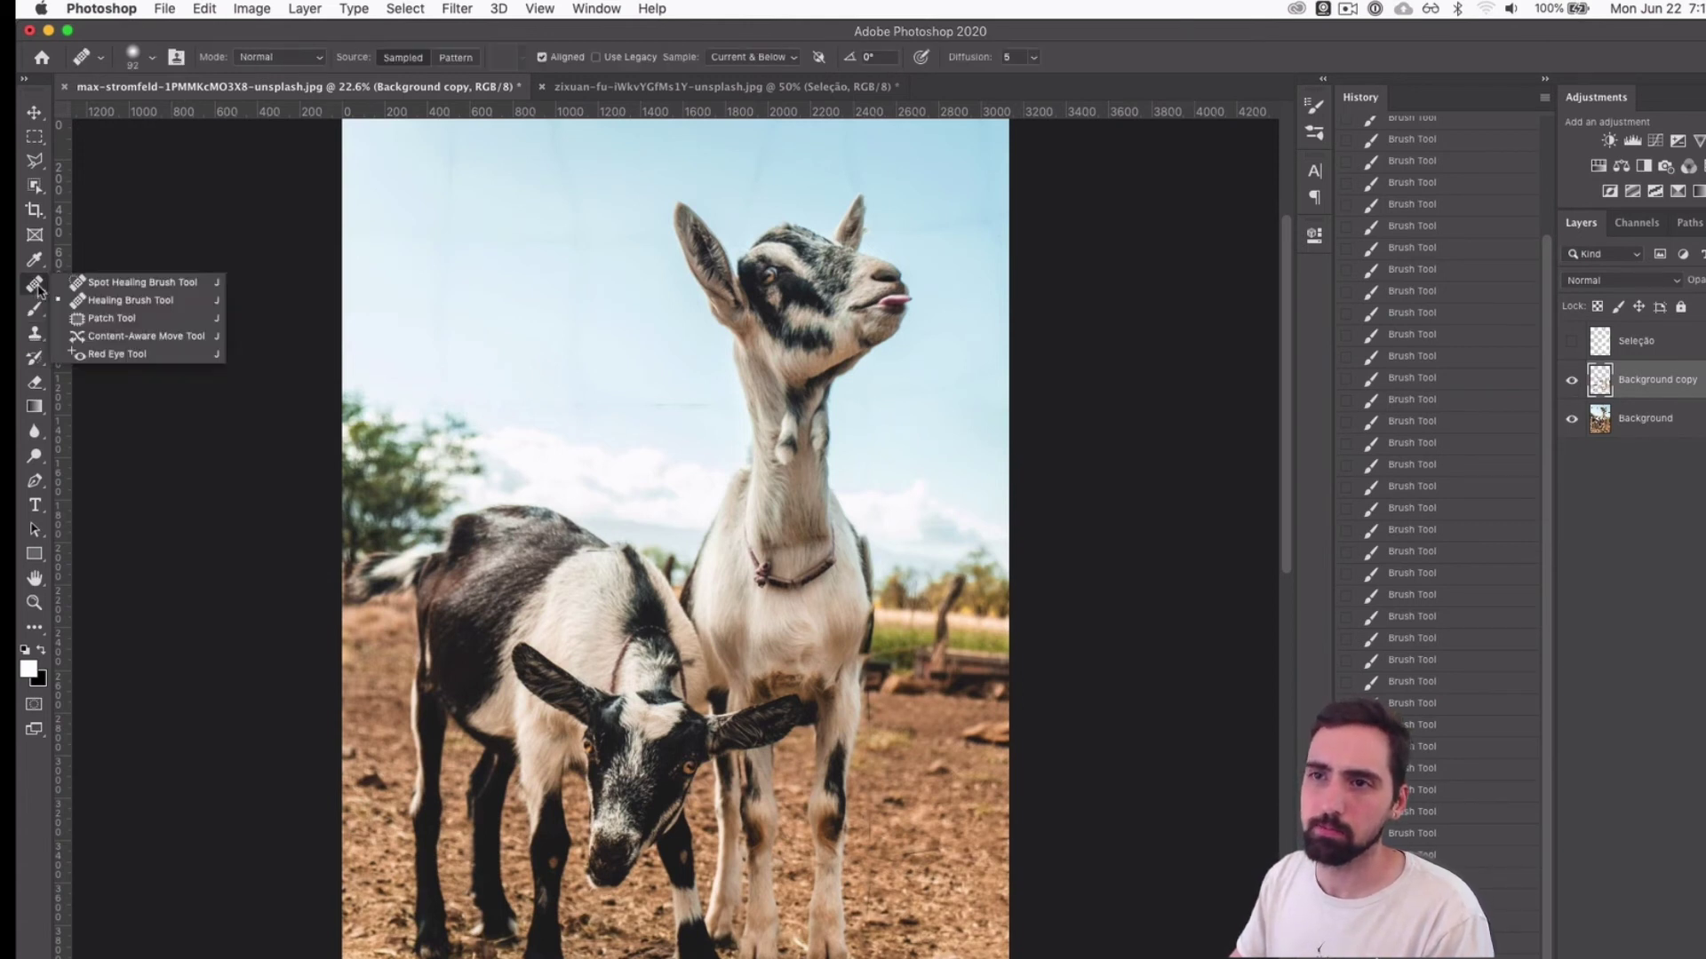
{"action": "left_click", "coordinate": [96, 303]}
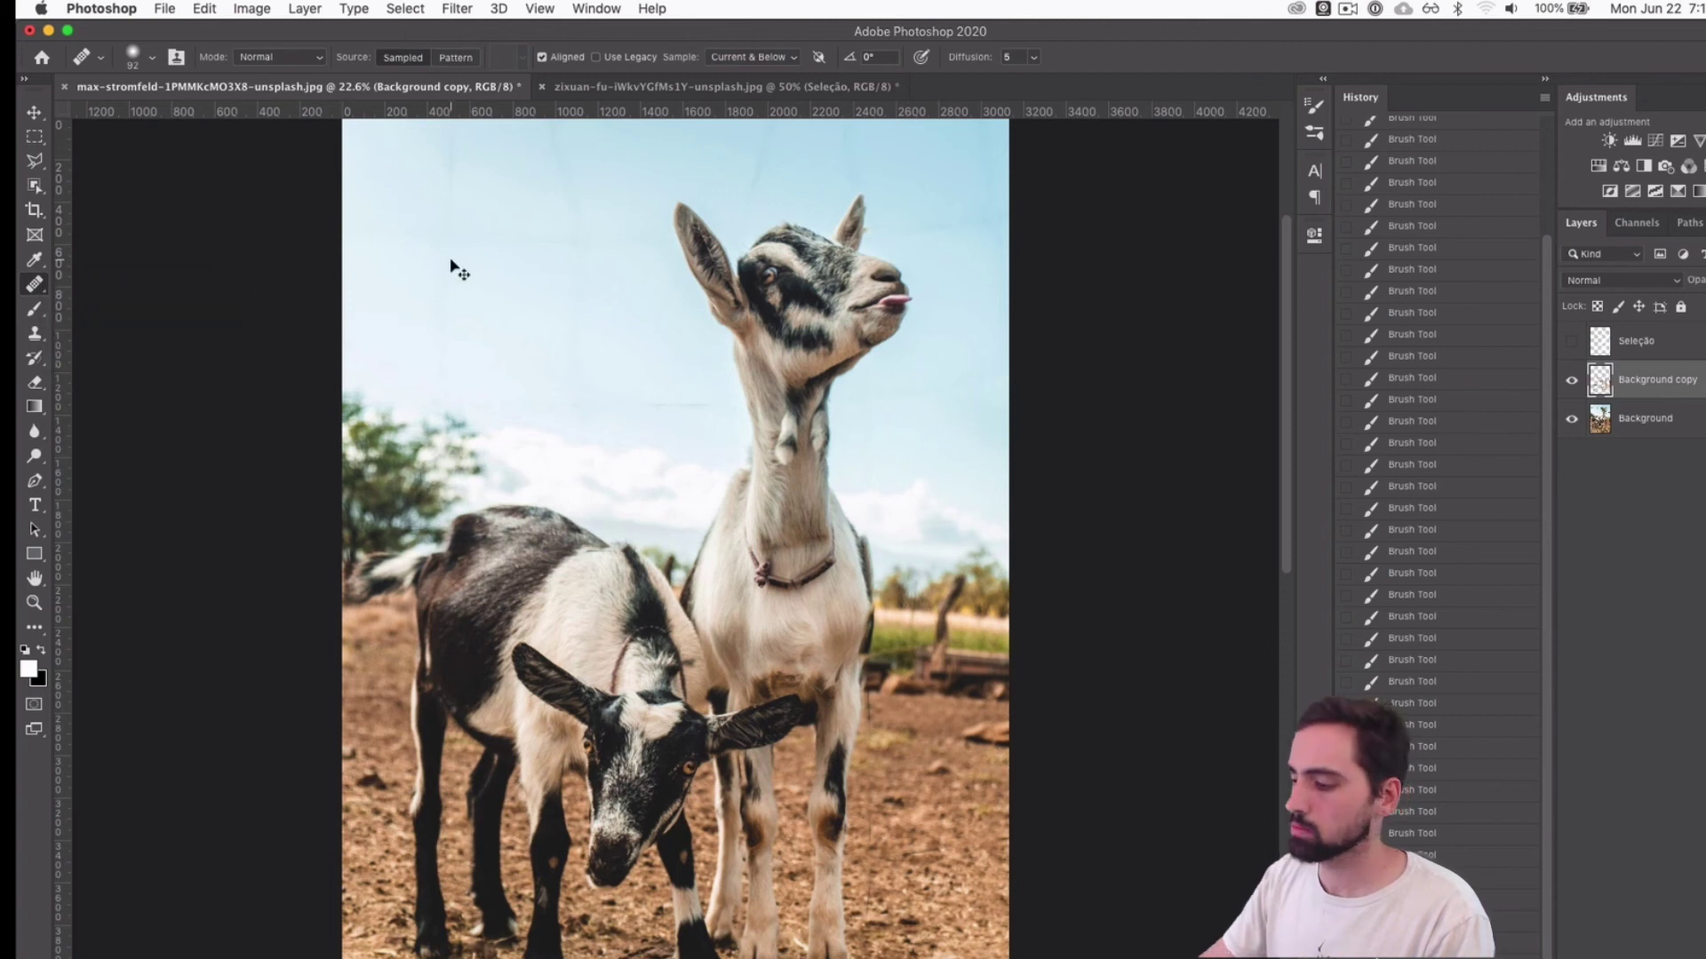
Sample a clean patch of sky between the faint wire traces with the Healing Brush, sampling from Current & Below
{"action": "key", "text": "super+plus"}
{"action": "key", "text": "super+plus"}
{"action": "key", "text": "super+plus"}
{"action": "key", "text": "super+plus"}
{"action": "left_click_drag", "start_coordinate": [533, 453], "coordinate": [636, 708]}
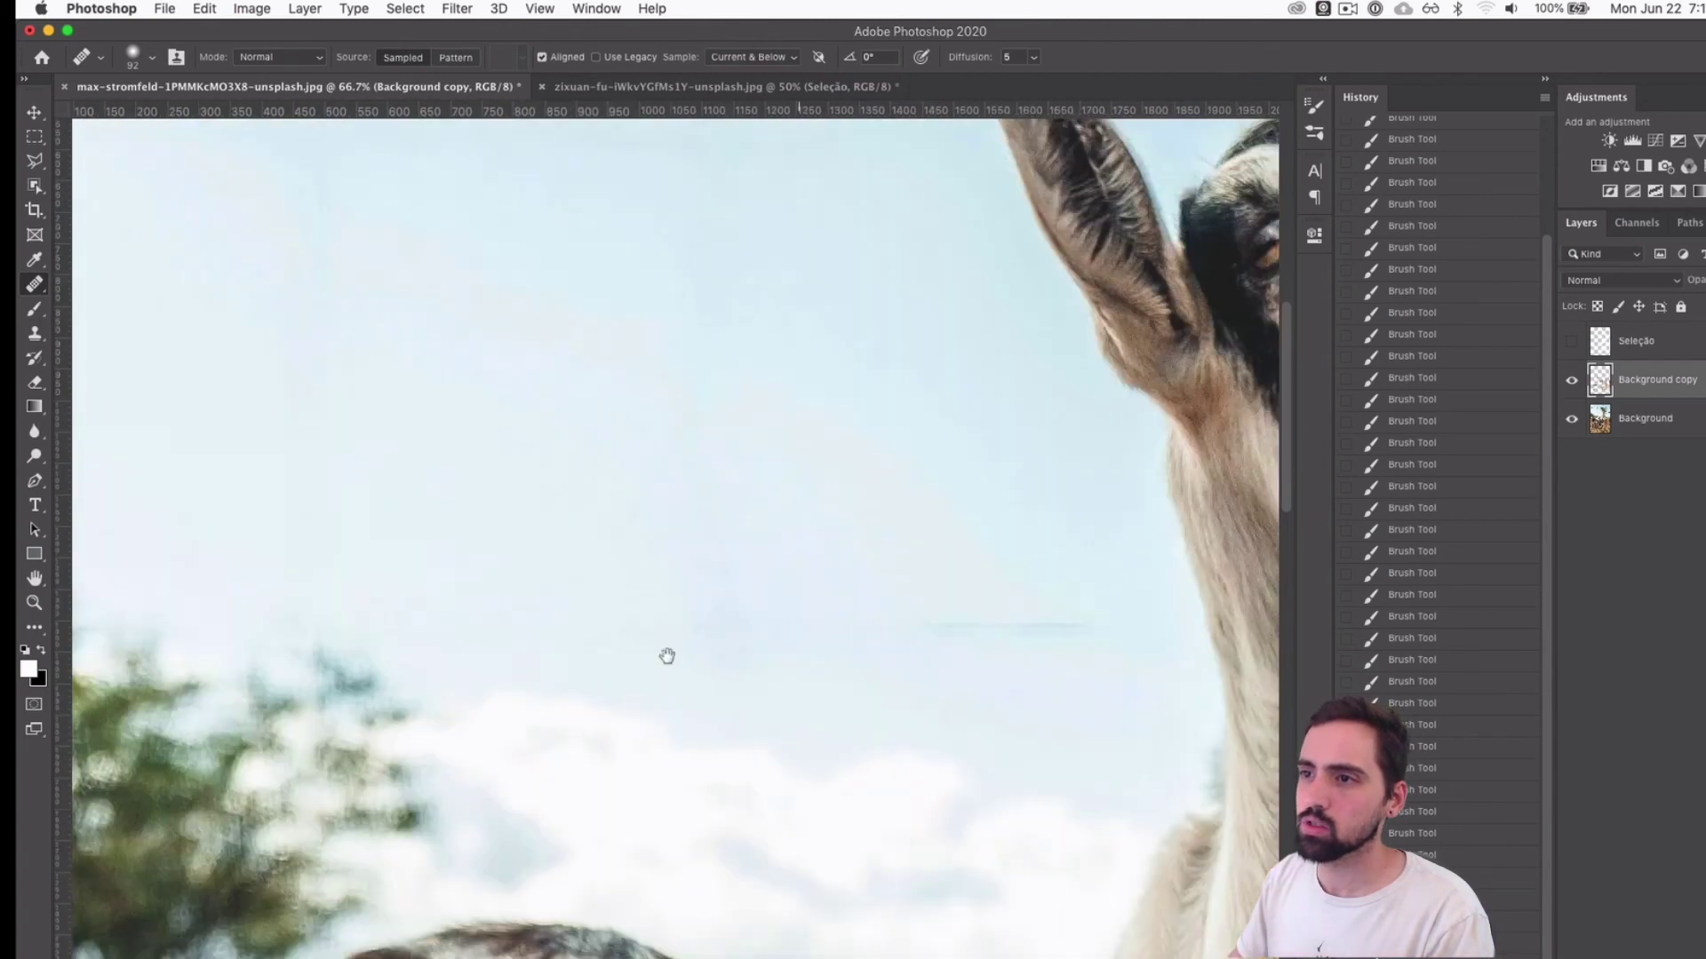
{"action": "mouse_move", "coordinate": [681, 468]}
{"action": "left_mouse_down"}
{"action": "mouse_move", "coordinate": [636, 396]}
{"action": "mouse_move", "coordinate": [670, 551]}
{"action": "mouse_move", "coordinate": [602, 488]}
{"action": "mouse_move", "coordinate": [496, 451]}
{"action": "left_mouse_up"}
{"action": "mouse_move", "coordinate": [617, 385]}
{"action": "left_mouse_down"}
{"action": "mouse_move", "coordinate": [586, 339]}
{"action": "mouse_move", "coordinate": [585, 429]}
{"action": "left_mouse_up"}
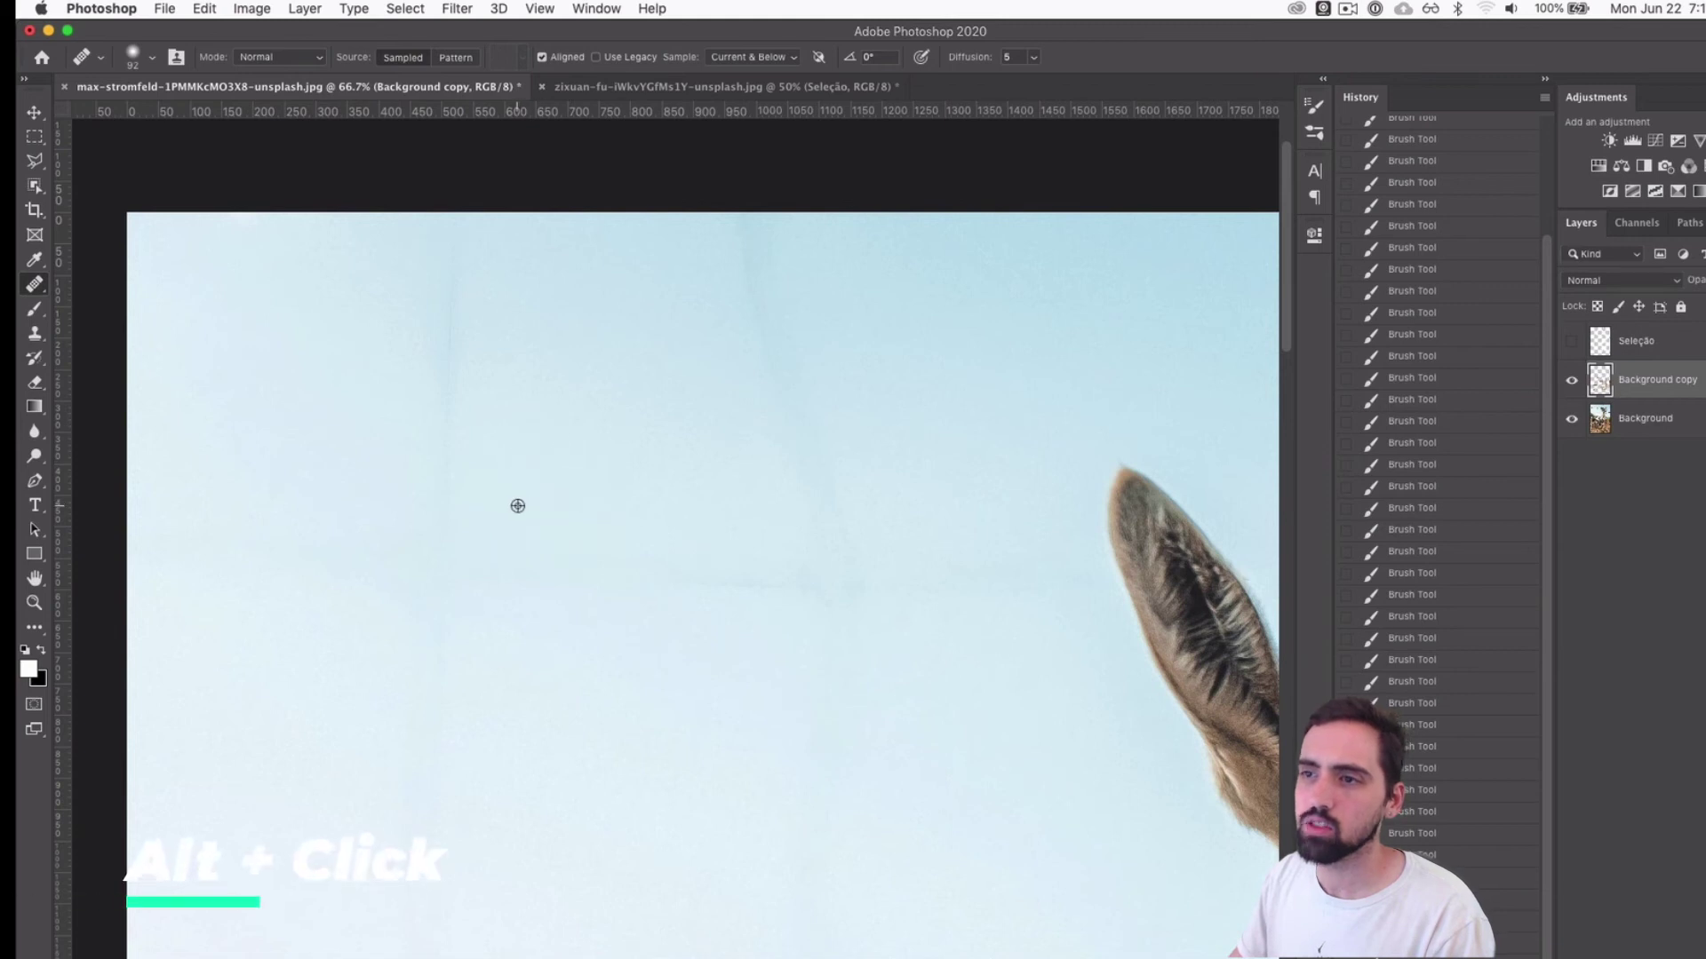
{"action": "left_click", "coordinate": [524, 504], "text": "alt"}
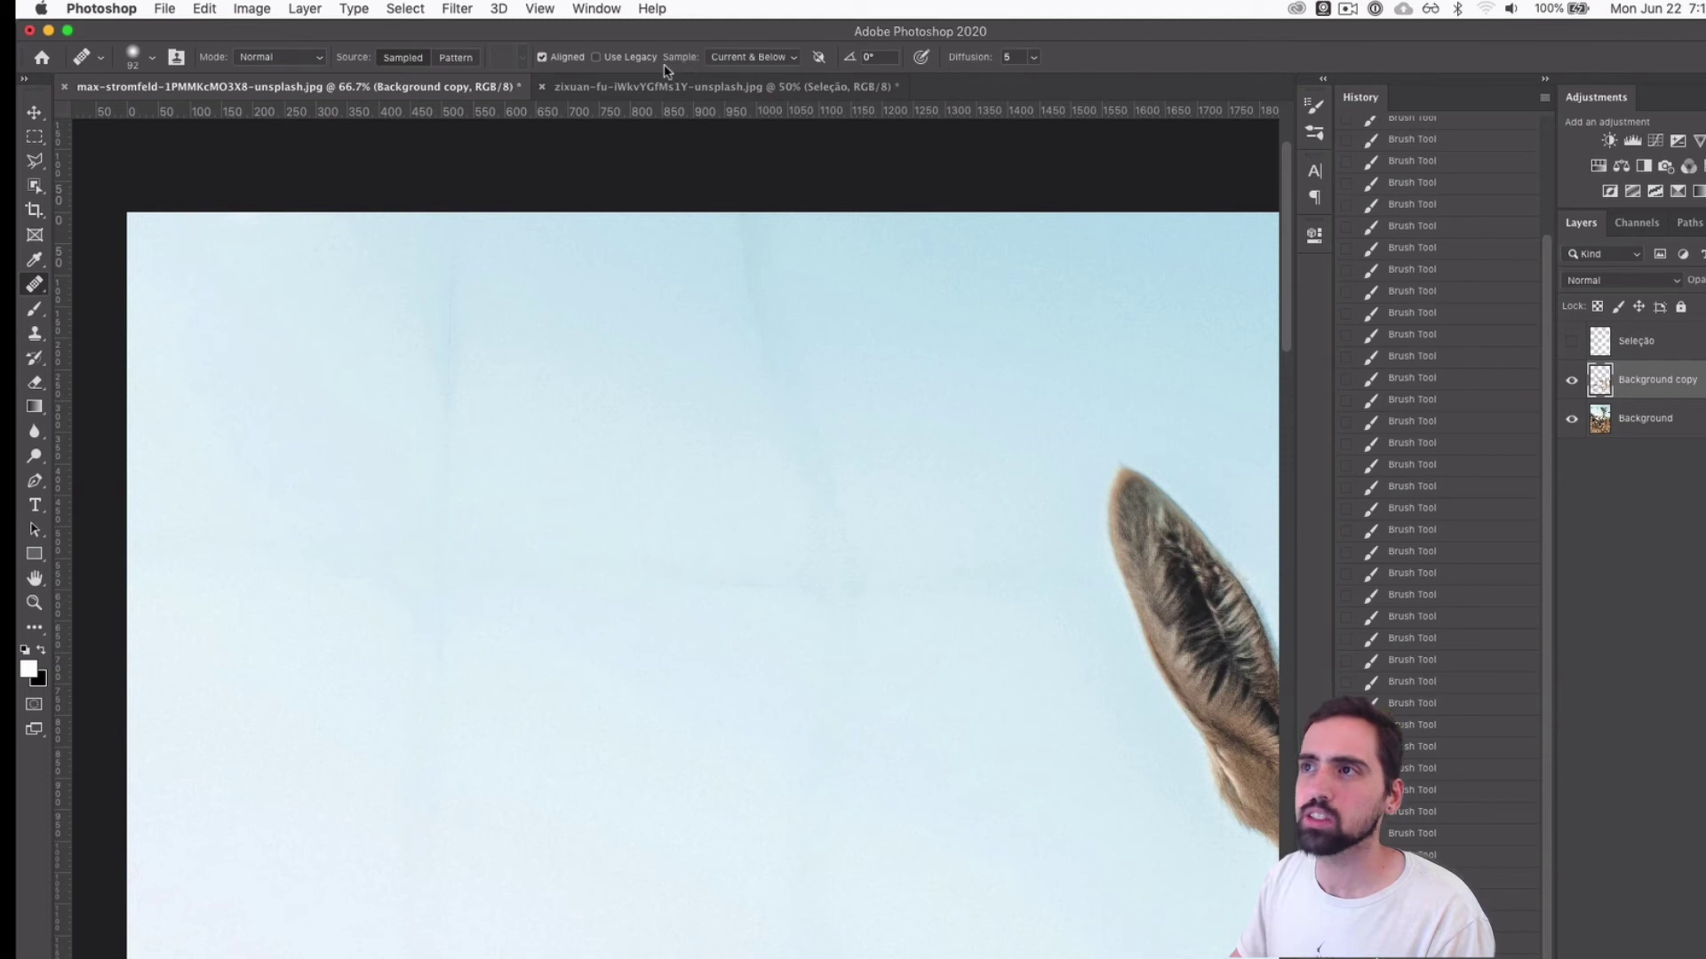
{"action": "left_click", "coordinate": [754, 57]}
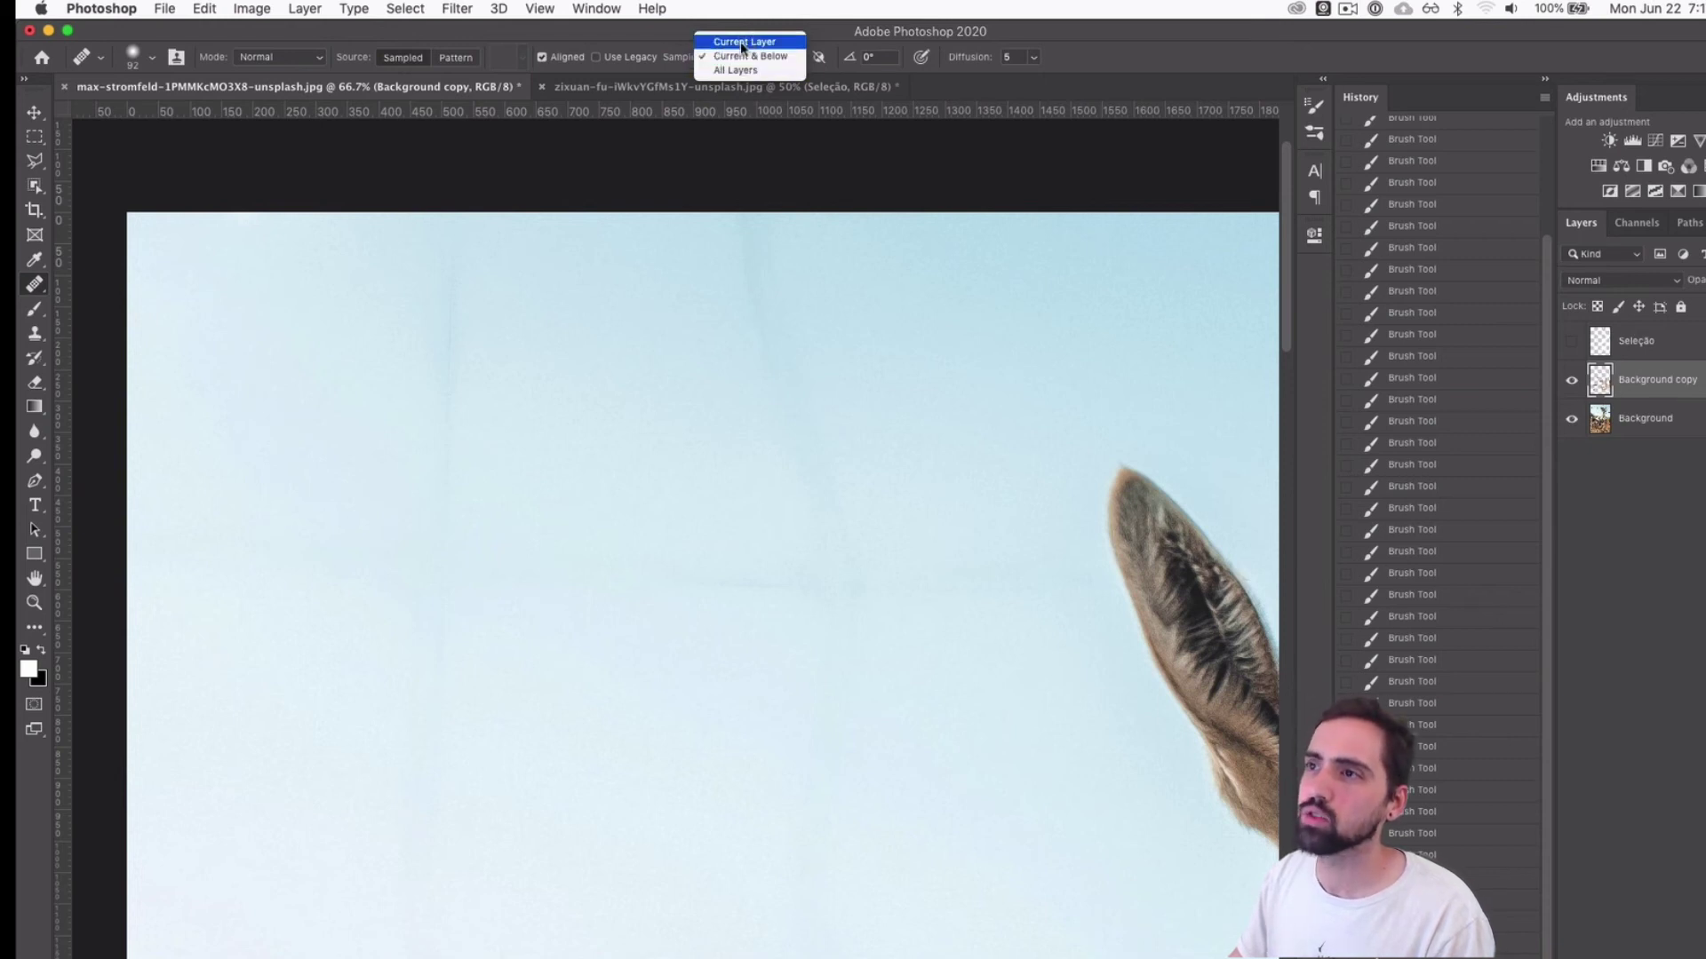
{"action": "left_click", "coordinate": [727, 51]}
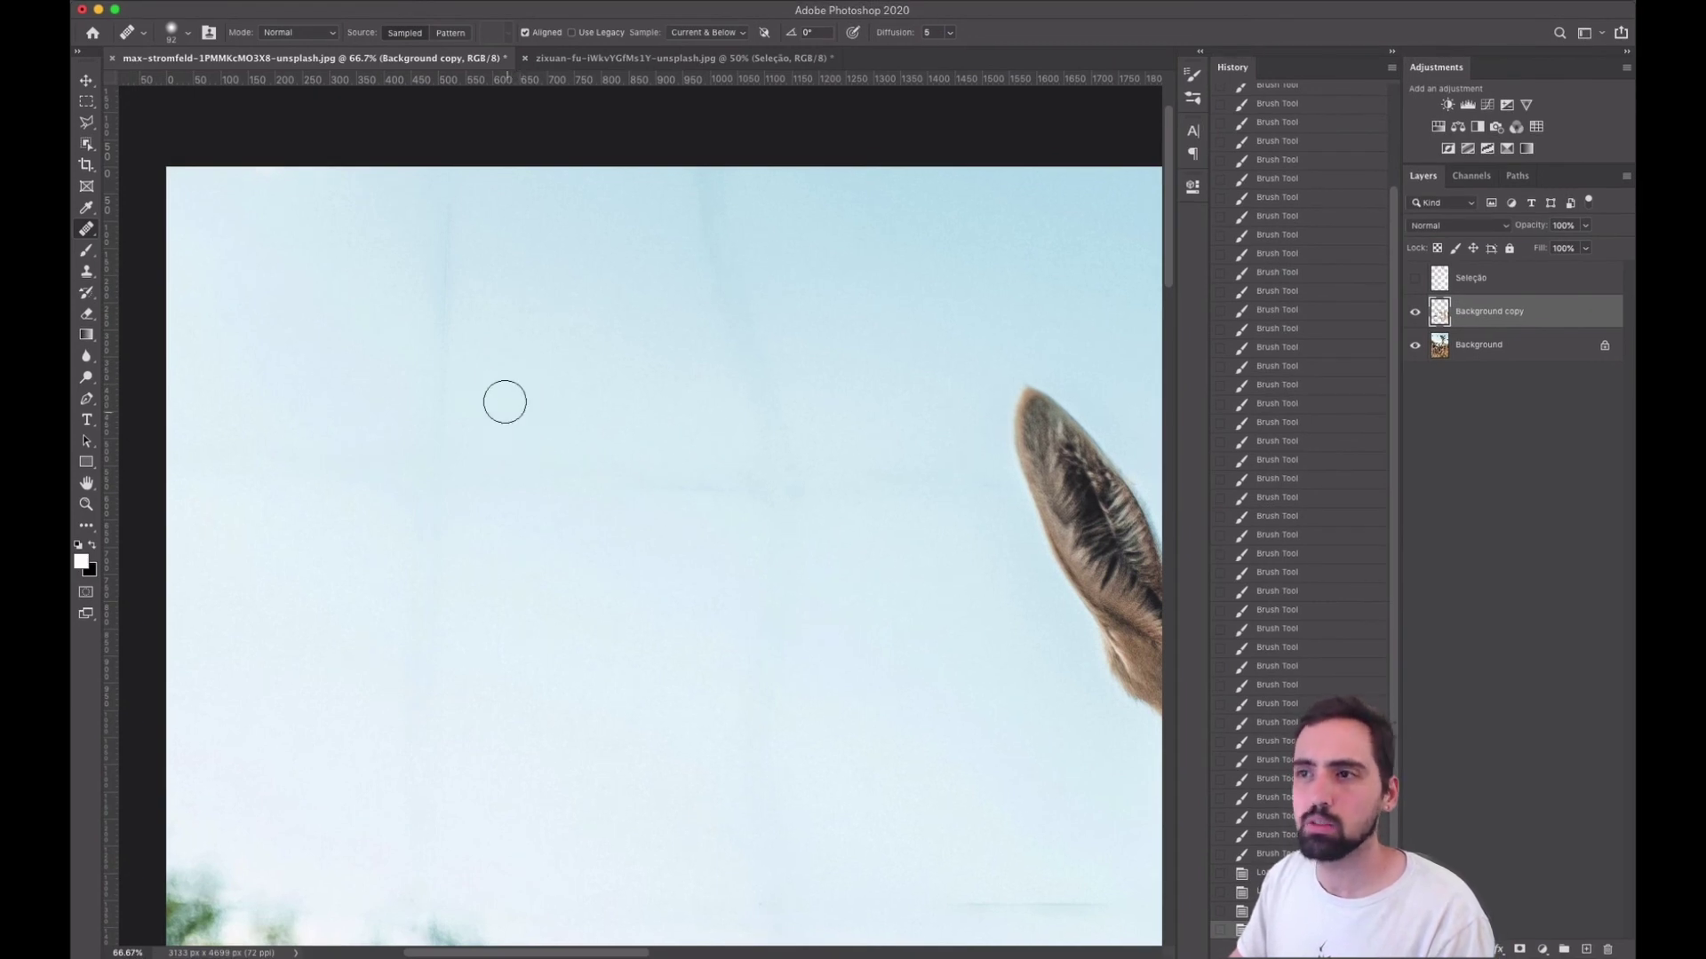
Heal the faint vertical wire traces left in the sky beside the standing goat's ear
{"action": "mouse_move", "coordinate": [438, 464]}
{"action": "left_mouse_down"}
{"action": "mouse_move", "coordinate": [430, 377]}
{"action": "mouse_move", "coordinate": [441, 404]}
{"action": "mouse_move", "coordinate": [472, 286]}
{"action": "mouse_move", "coordinate": [452, 247]}
{"action": "mouse_move", "coordinate": [506, 316]}
{"action": "left_mouse_up"}
{"action": "scroll", "coordinate": [579, 252], "scroll_direction": "down", "scroll_amount": 5}
{"action": "mouse_move", "coordinate": [763, 302]}
{"action": "left_mouse_down"}
{"action": "mouse_move", "coordinate": [593, 287]}
{"action": "mouse_move", "coordinate": [618, 295]}
{"action": "mouse_move", "coordinate": [601, 258]}
{"action": "mouse_move", "coordinate": [579, 302]}
{"action": "mouse_move", "coordinate": [545, 230]}
{"action": "mouse_move", "coordinate": [763, 299]}
{"action": "mouse_move", "coordinate": [832, 290]}
{"action": "mouse_move", "coordinate": [745, 297]}
{"action": "mouse_move", "coordinate": [820, 298]}
{"action": "mouse_move", "coordinate": [736, 281]}
{"action": "mouse_move", "coordinate": [749, 321]}
{"action": "mouse_move", "coordinate": [745, 181]}
{"action": "mouse_move", "coordinate": [717, 392]}
{"action": "left_mouse_up"}
Heal the leftover wire mark where the lowered goat's back meets the sky, using a smaller brush
{"action": "scroll", "coordinate": [578, 237], "scroll_direction": "down", "scroll_amount": 5}
{"action": "scroll", "coordinate": [579, 237], "scroll_direction": "right", "scroll_amount": 4}
{"action": "scroll", "coordinate": [716, 304], "scroll_direction": "down", "scroll_amount": 5}
{"action": "scroll", "coordinate": [716, 305], "scroll_direction": "left", "scroll_amount": 2}
{"action": "key", "text": "super+plus"}
{"action": "left_click_drag", "start_coordinate": [764, 355], "coordinate": [733, 354]}
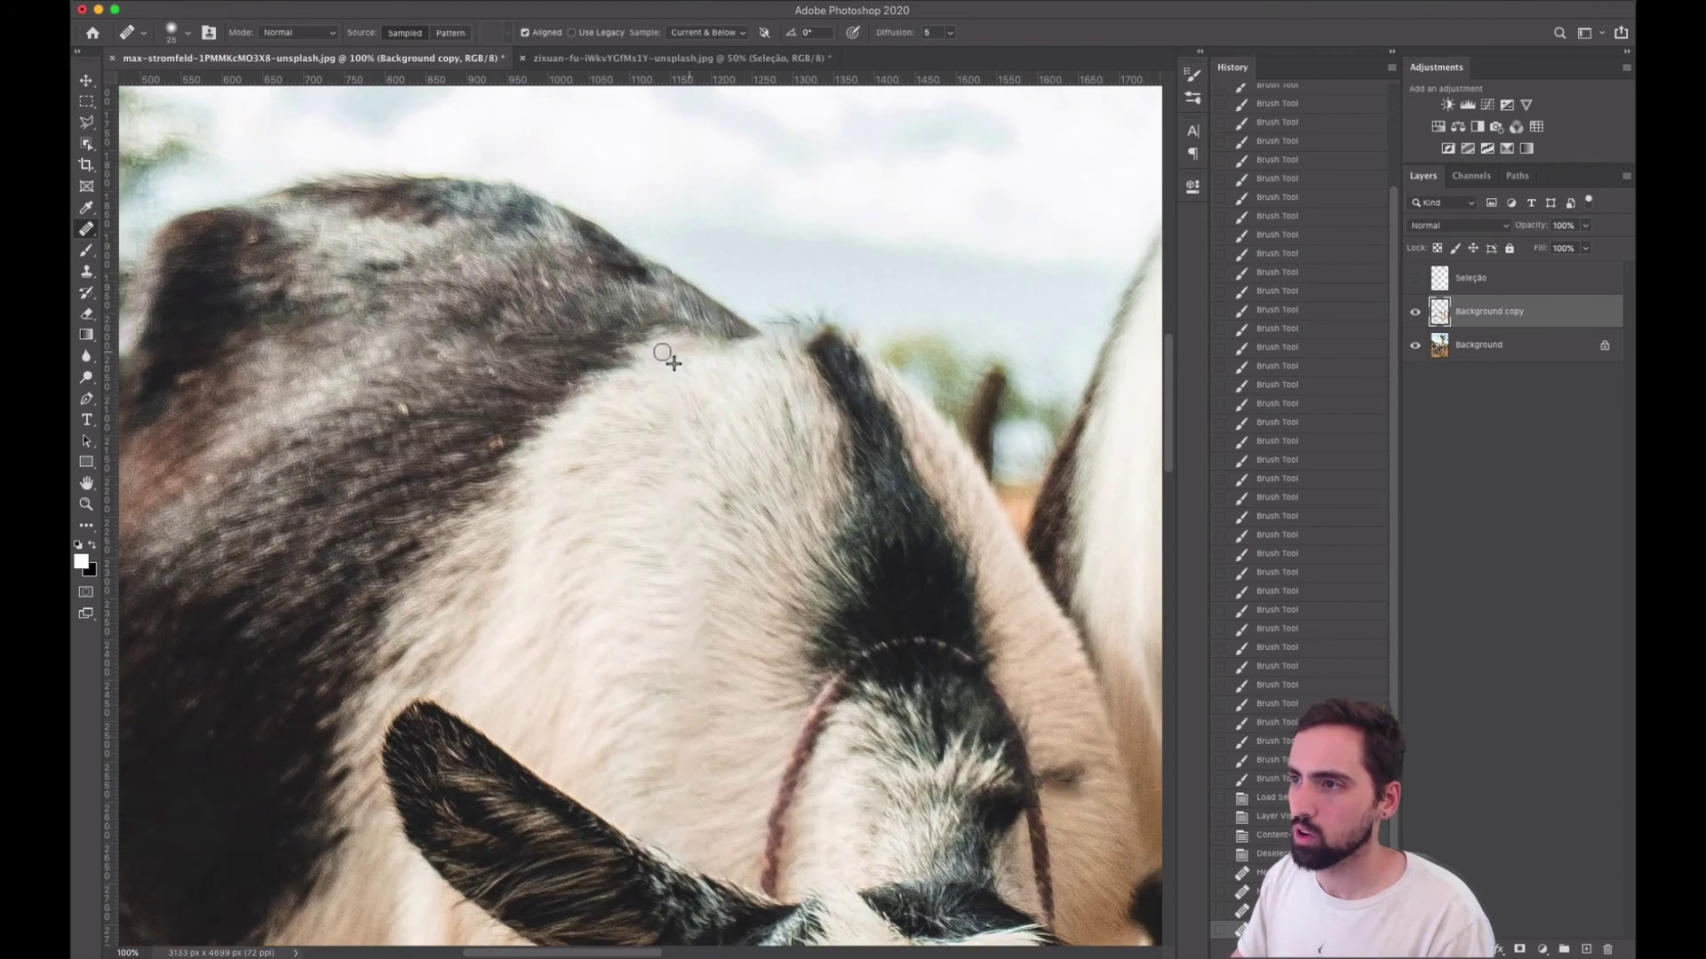
Examine the goats' backs, the standing goat's head and neck, and the background behind it for leftover wire traces
{"action": "scroll", "coordinate": [720, 422], "scroll_direction": "right", "scroll_amount": 4}
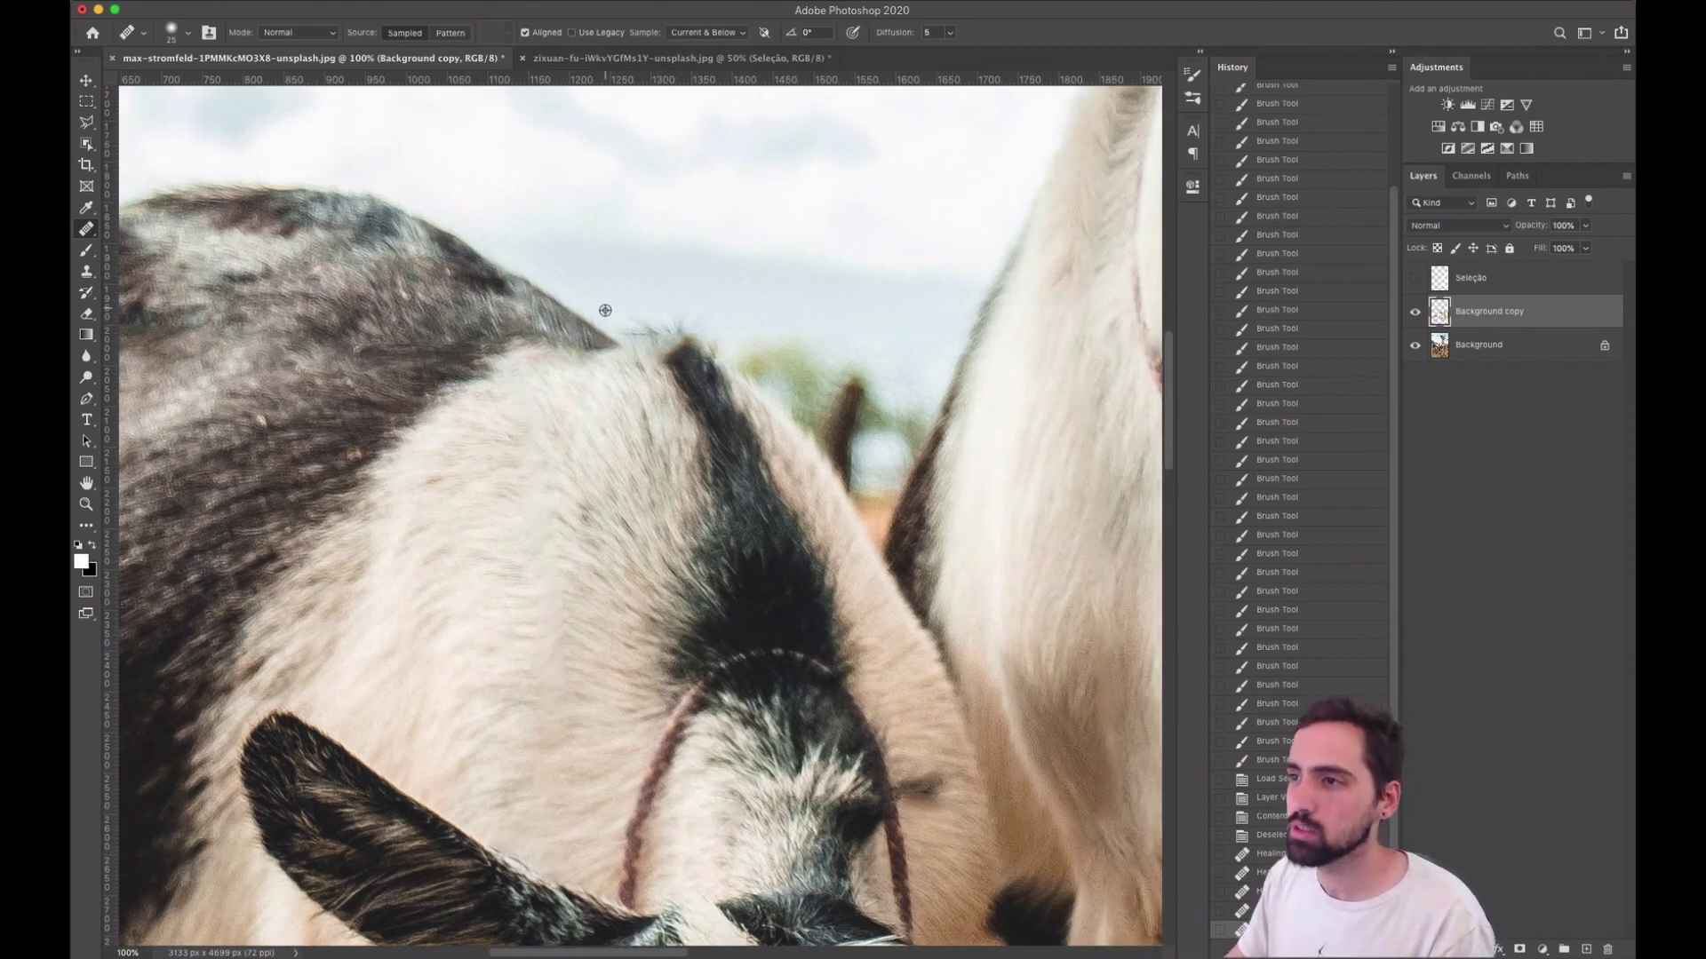
{"action": "scroll", "coordinate": [667, 329], "scroll_direction": "right", "scroll_amount": 8}
{"action": "scroll", "coordinate": [666, 329], "scroll_direction": "up", "scroll_amount": 3}
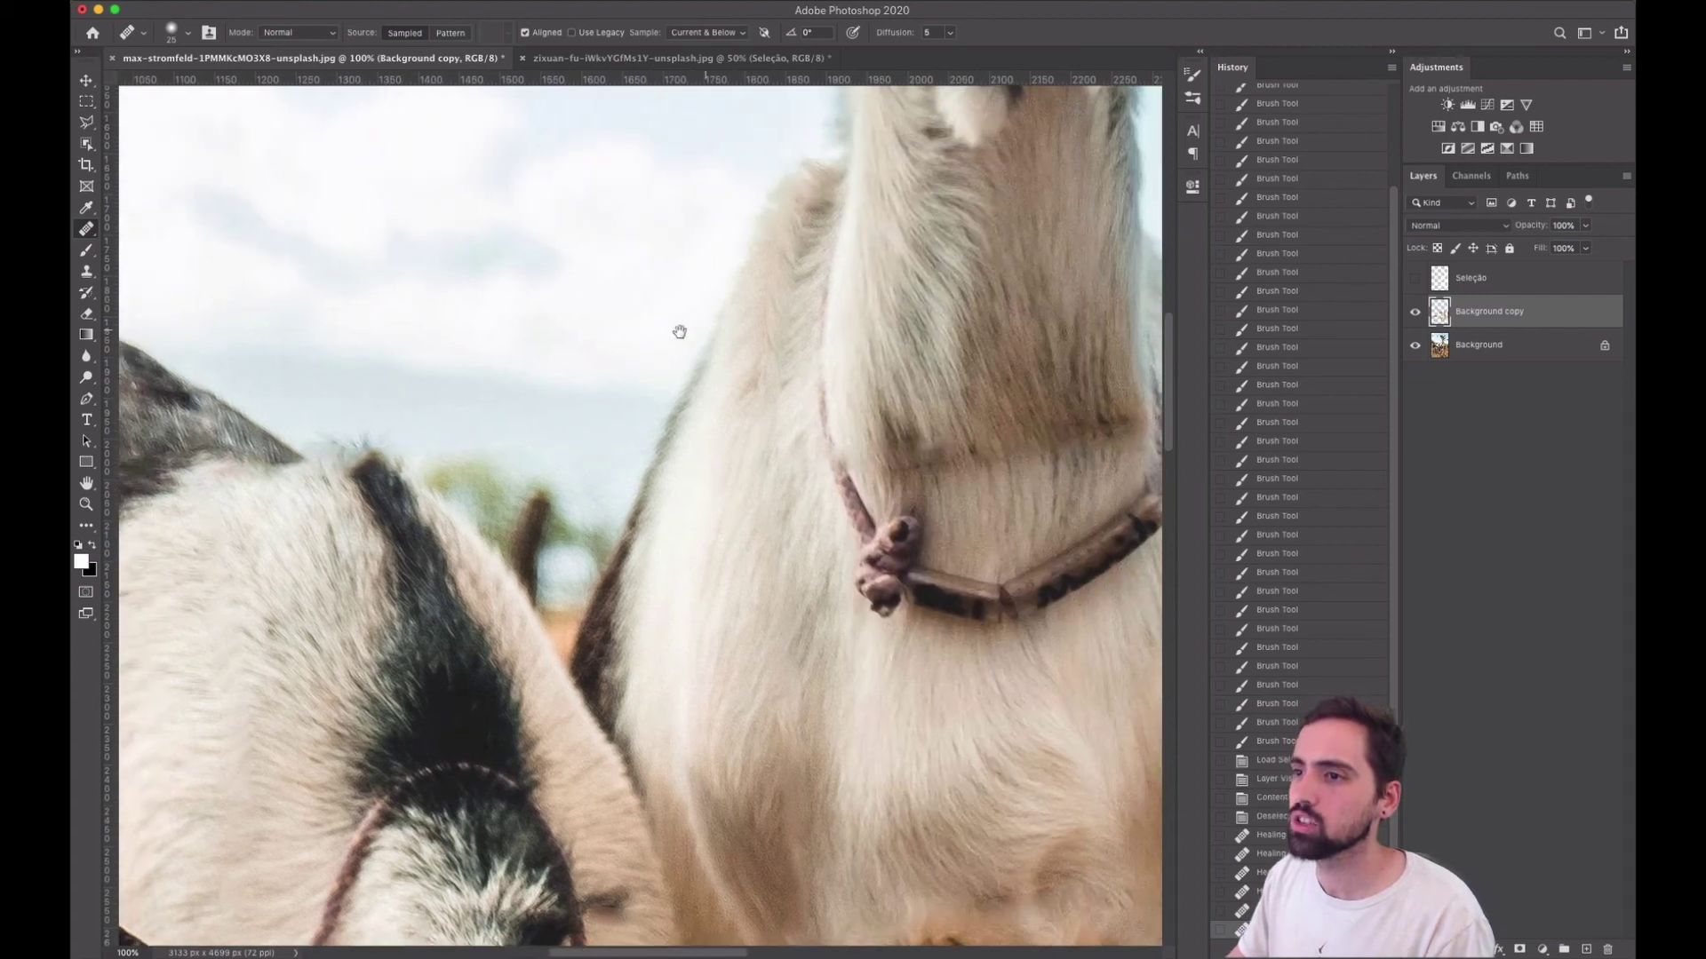
{"action": "scroll", "coordinate": [682, 358], "scroll_direction": "up", "scroll_amount": 15}
{"action": "scroll", "coordinate": [683, 358], "scroll_direction": "right", "scroll_amount": 8}
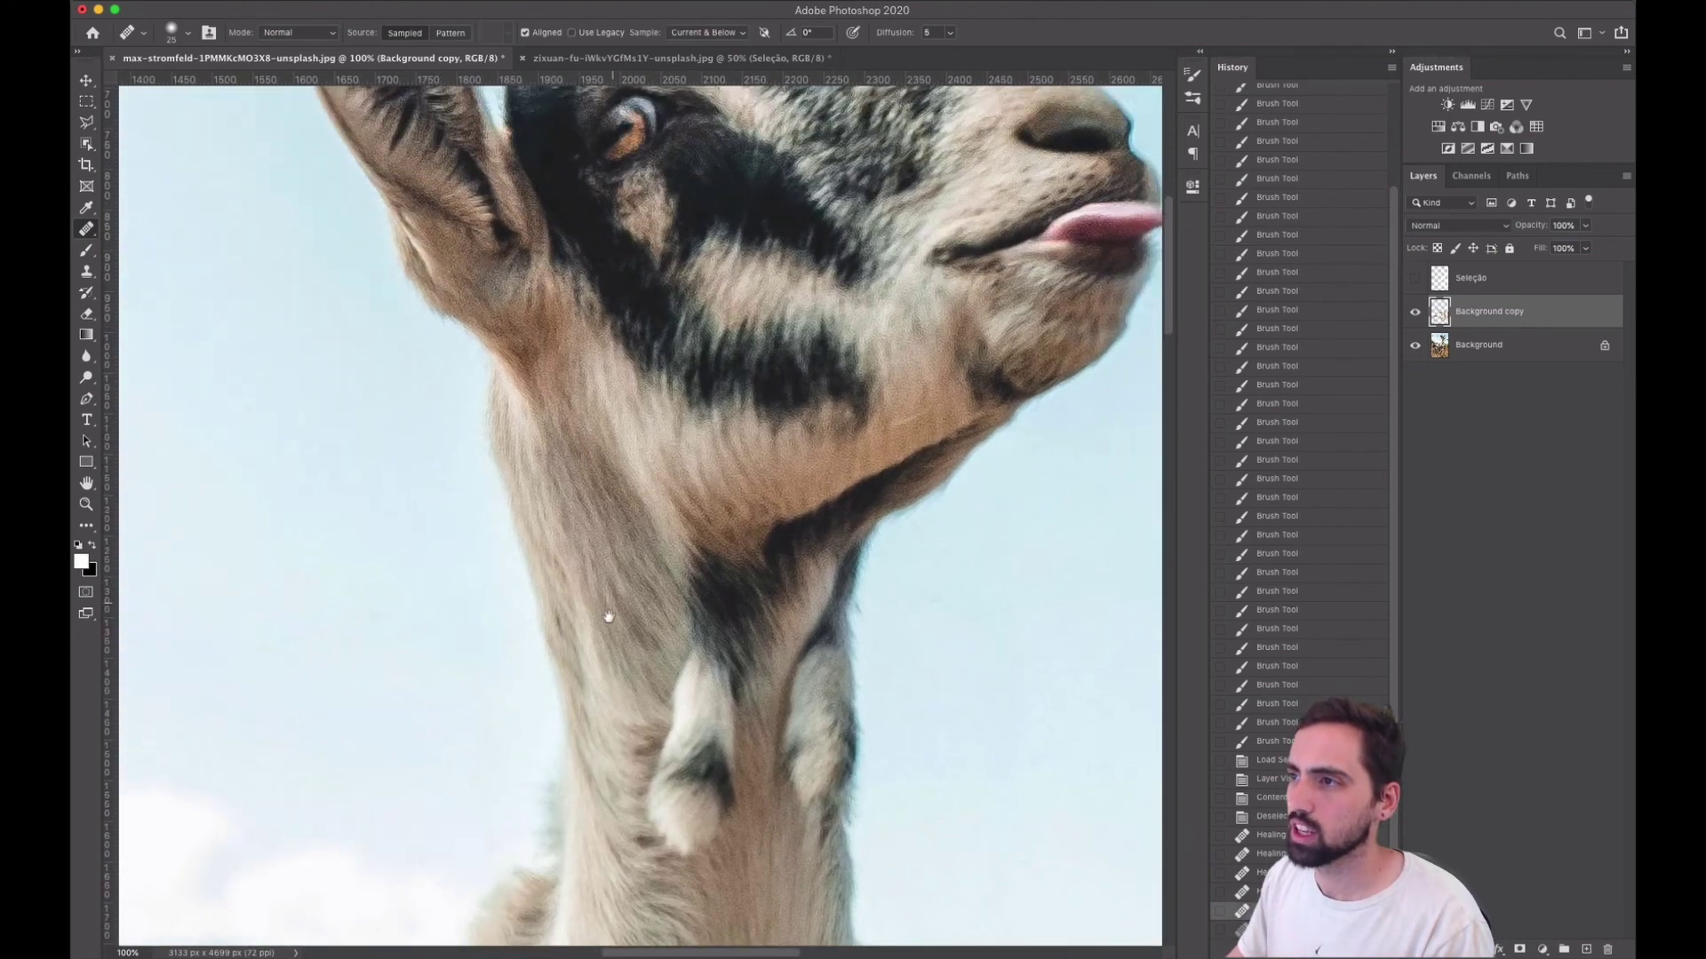
{"action": "scroll", "coordinate": [642, 578], "scroll_direction": "down", "scroll_amount": 15}
{"action": "scroll", "coordinate": [641, 579], "scroll_direction": "right", "scroll_amount": 4}
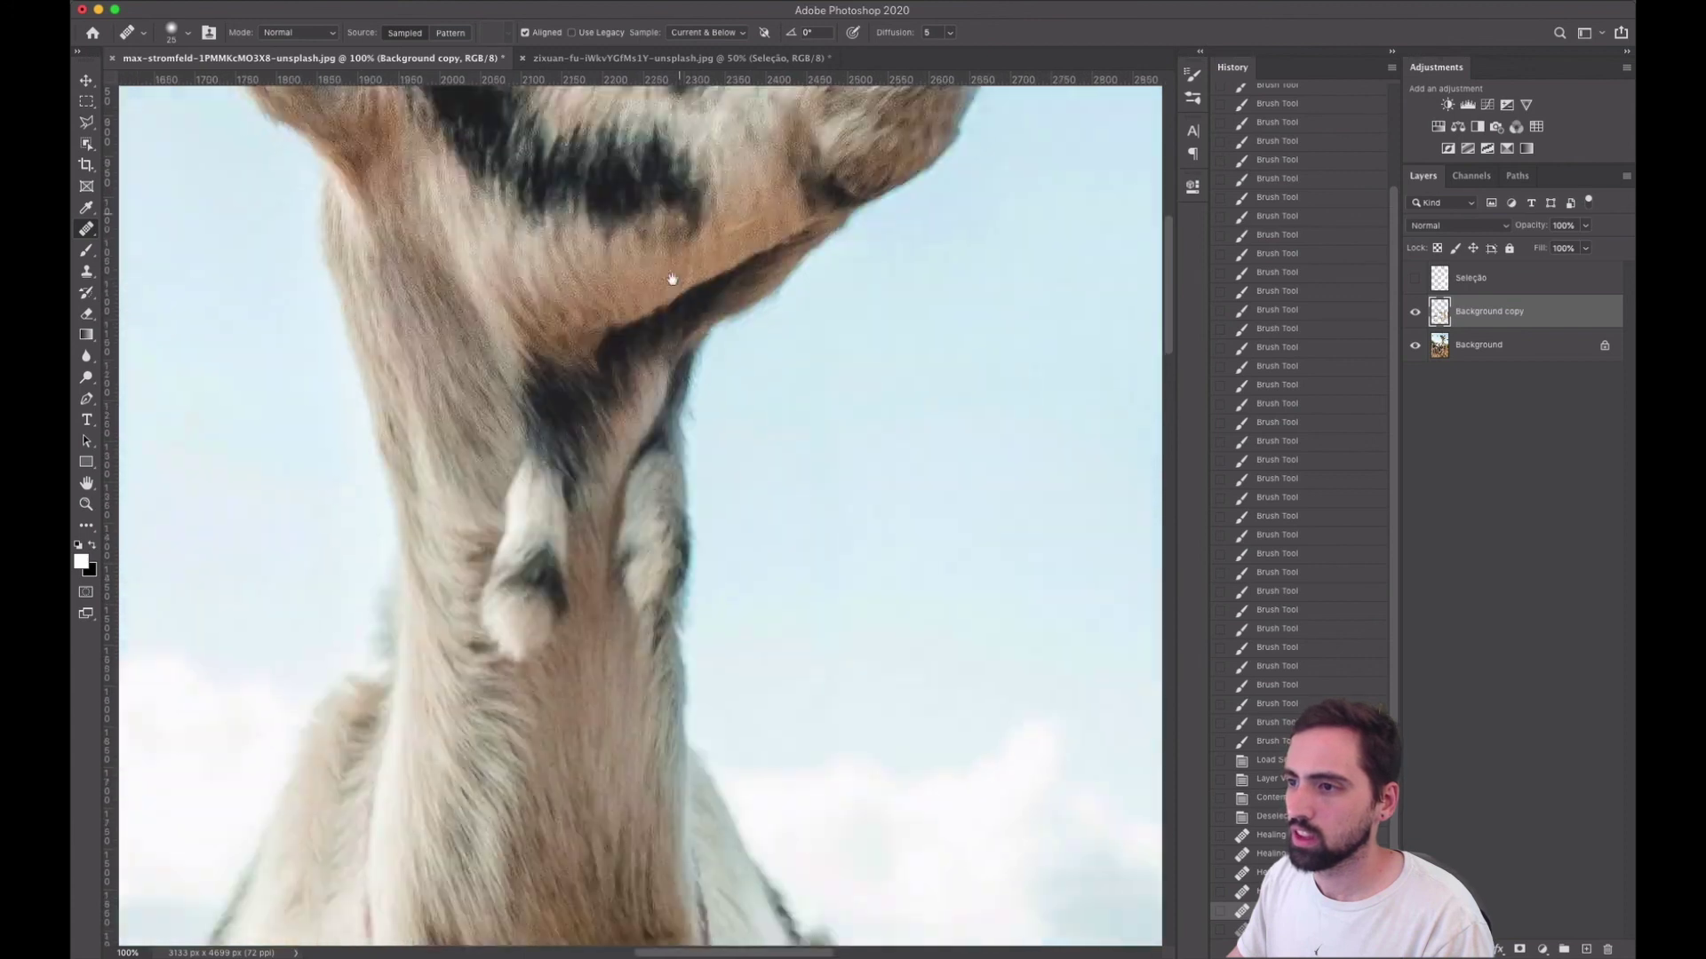
{"action": "scroll", "coordinate": [625, 369], "scroll_direction": "down", "scroll_amount": 12}
{"action": "scroll", "coordinate": [625, 369], "scroll_direction": "right", "scroll_amount": 10}
{"action": "scroll", "coordinate": [574, 577], "scroll_direction": "left", "scroll_amount": 6}
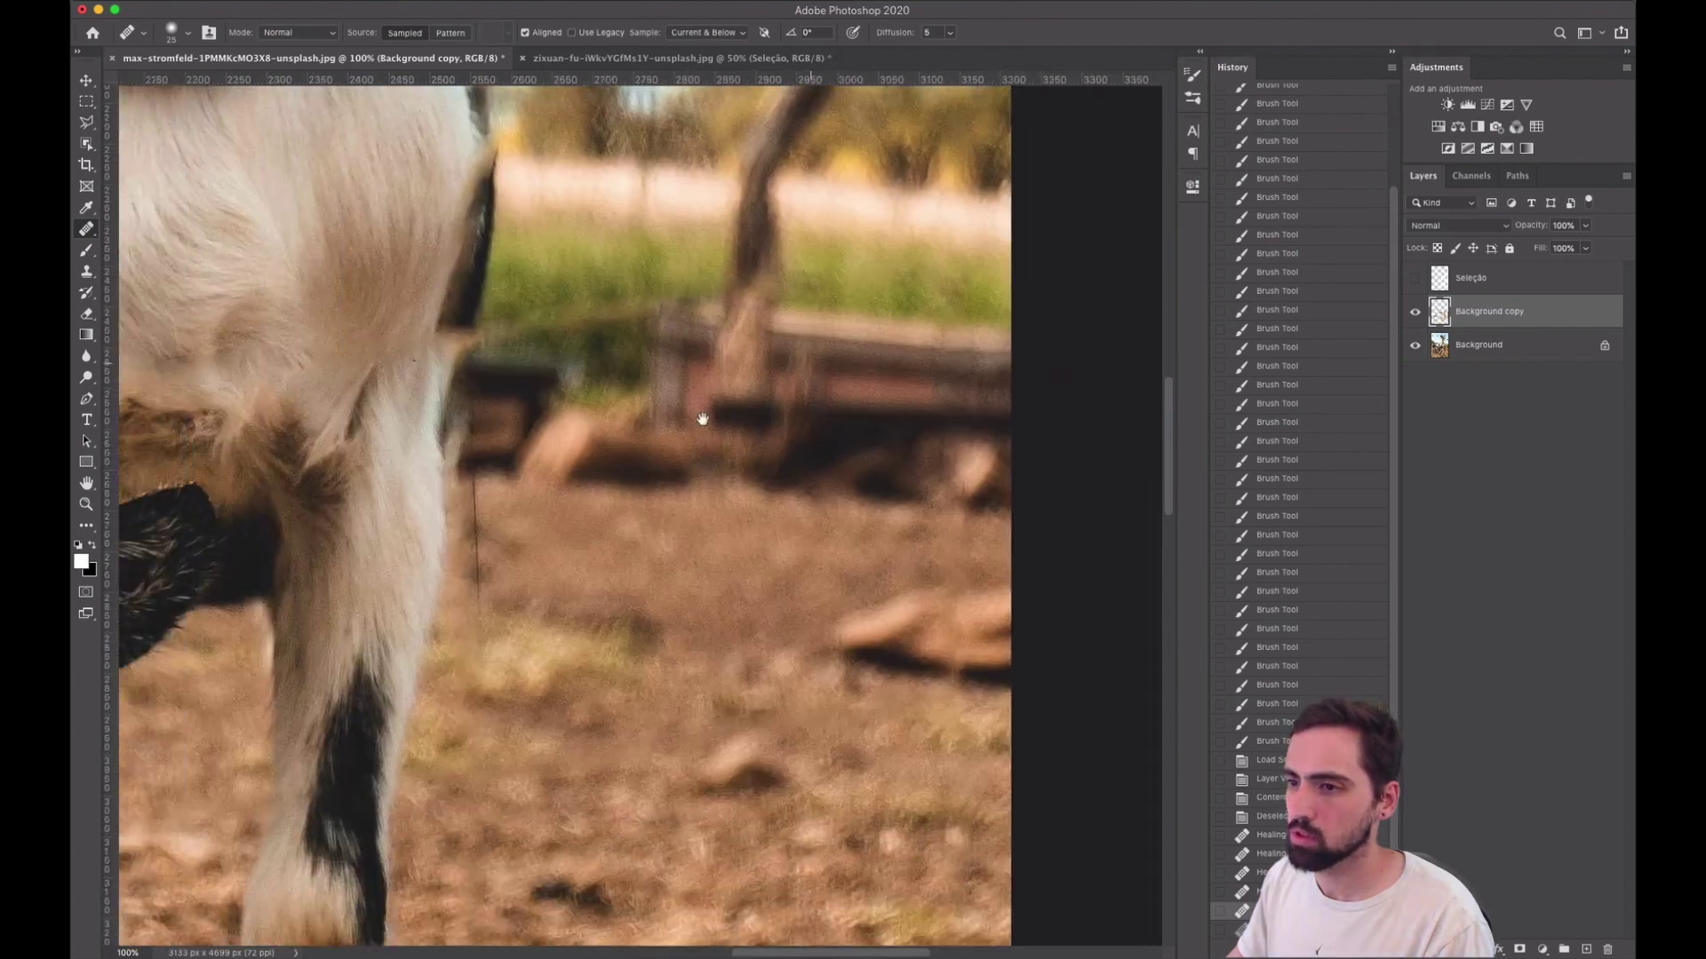
Heal the dark vertical wire remnant on the soil beside the standing goat's front leg, sampling clean ground next to it
{"action": "scroll", "coordinate": [574, 704], "scroll_direction": "up", "scroll_amount": 6}
{"action": "scroll", "coordinate": [574, 704], "scroll_direction": "right", "scroll_amount": 4}
{"action": "scroll", "coordinate": [616, 557], "scroll_direction": "down", "scroll_amount": 10}
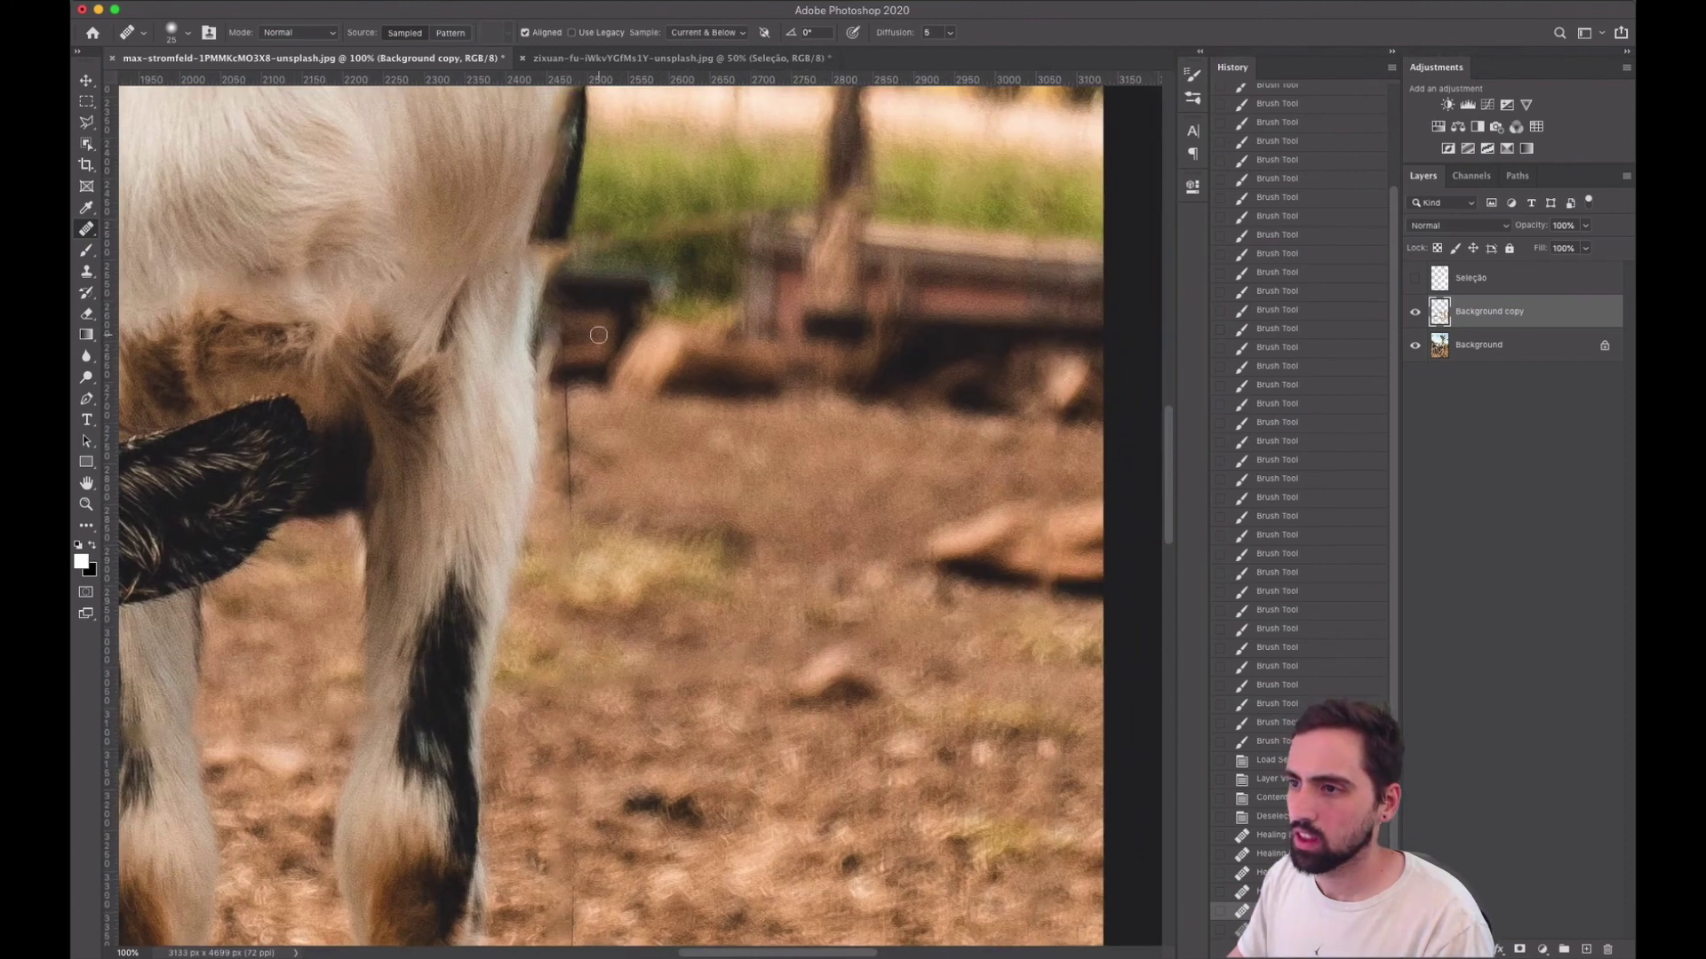
{"action": "left_click", "coordinate": [601, 499], "text": "alt"}
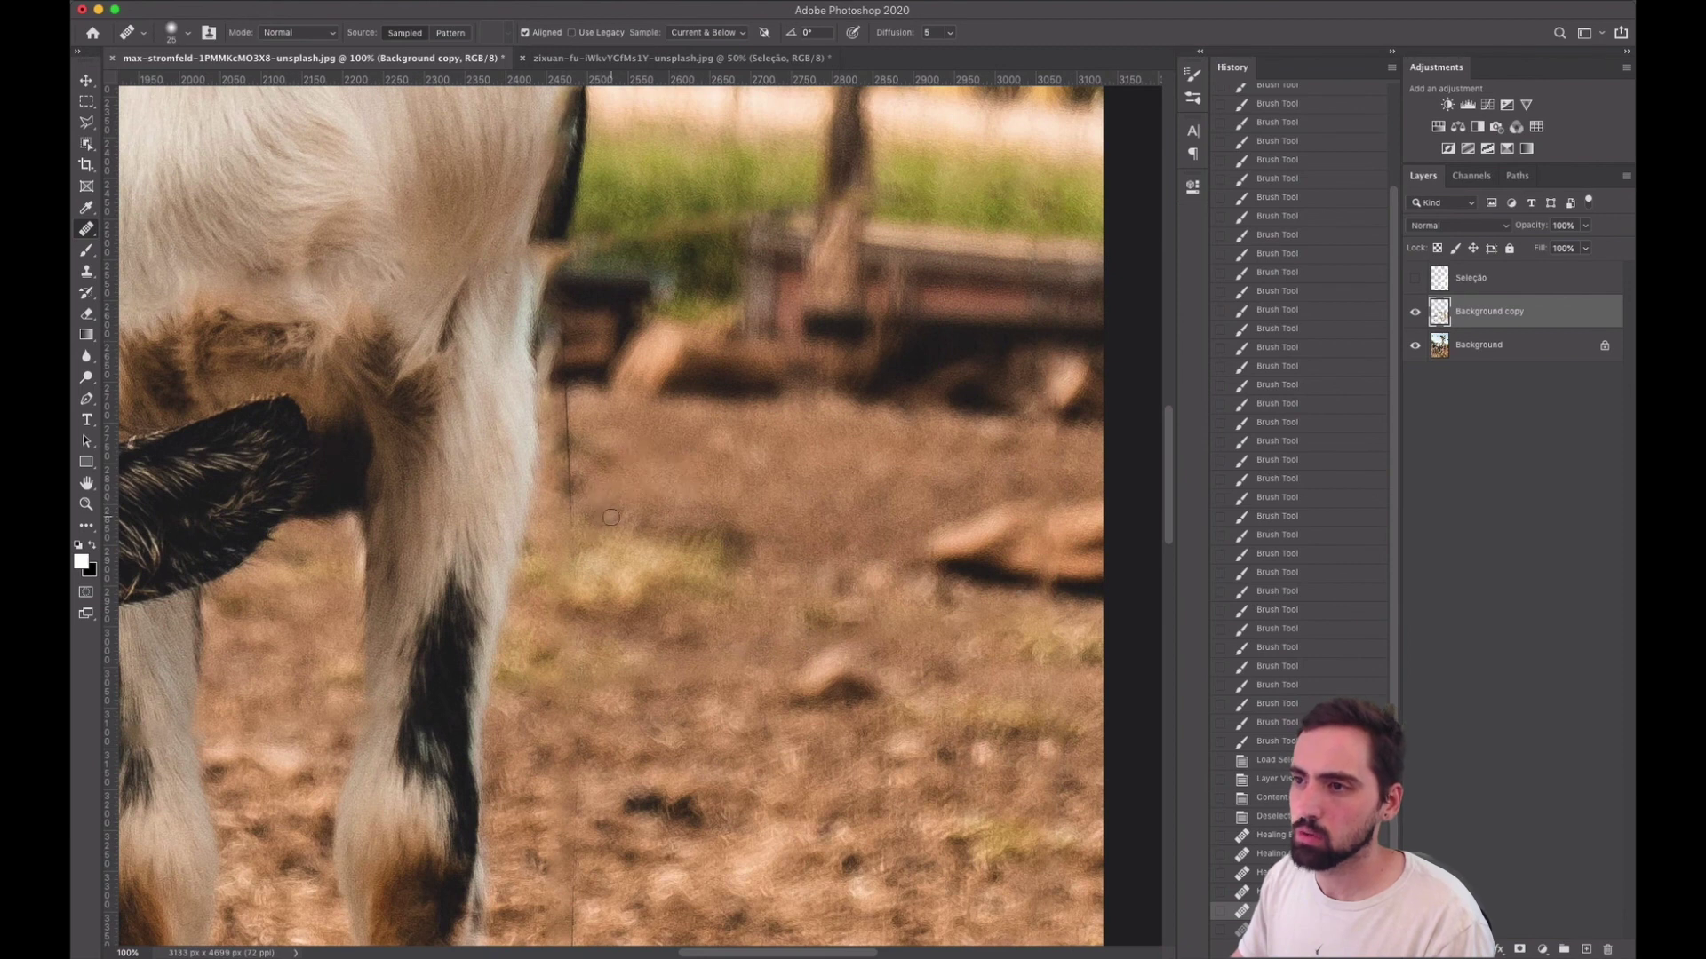
{"action": "mouse_move", "coordinate": [570, 513]}
{"action": "left_mouse_down"}
{"action": "mouse_move", "coordinate": [601, 490]}
{"action": "mouse_move", "coordinate": [566, 405]}
{"action": "left_mouse_up"}
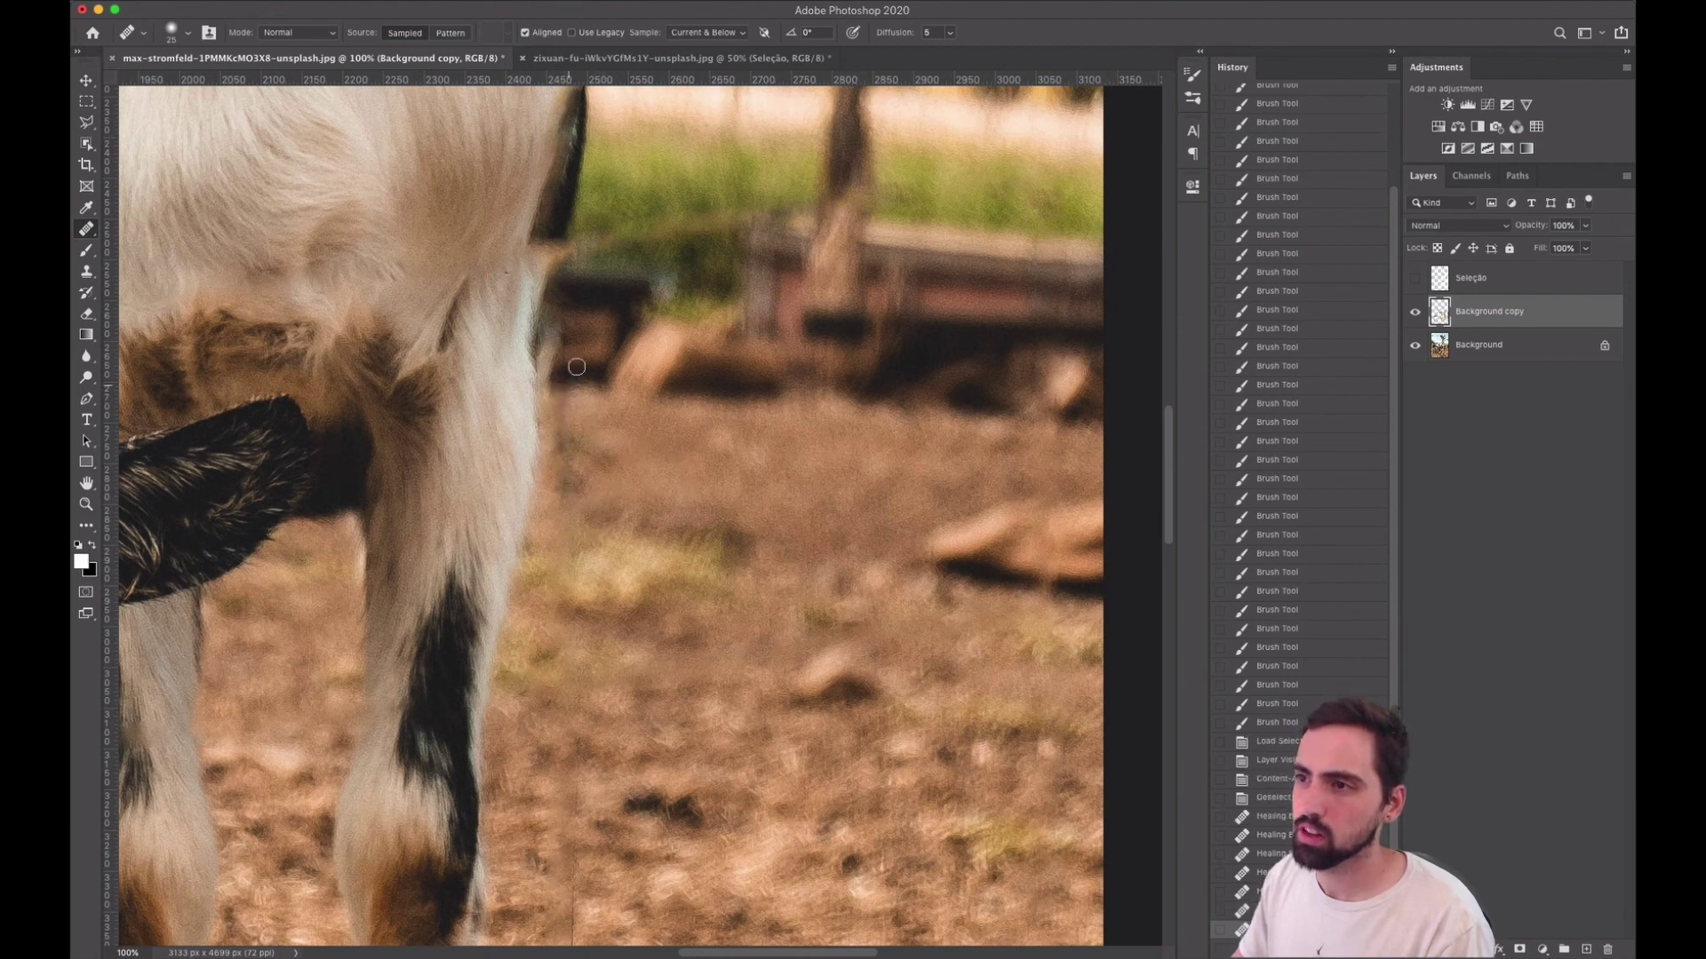
Heal the remaining wire lines on the ground beside the standing goat's lower leg, enlarging the brush as needed
{"action": "scroll", "coordinate": [605, 421], "scroll_direction": "down", "scroll_amount": 5}
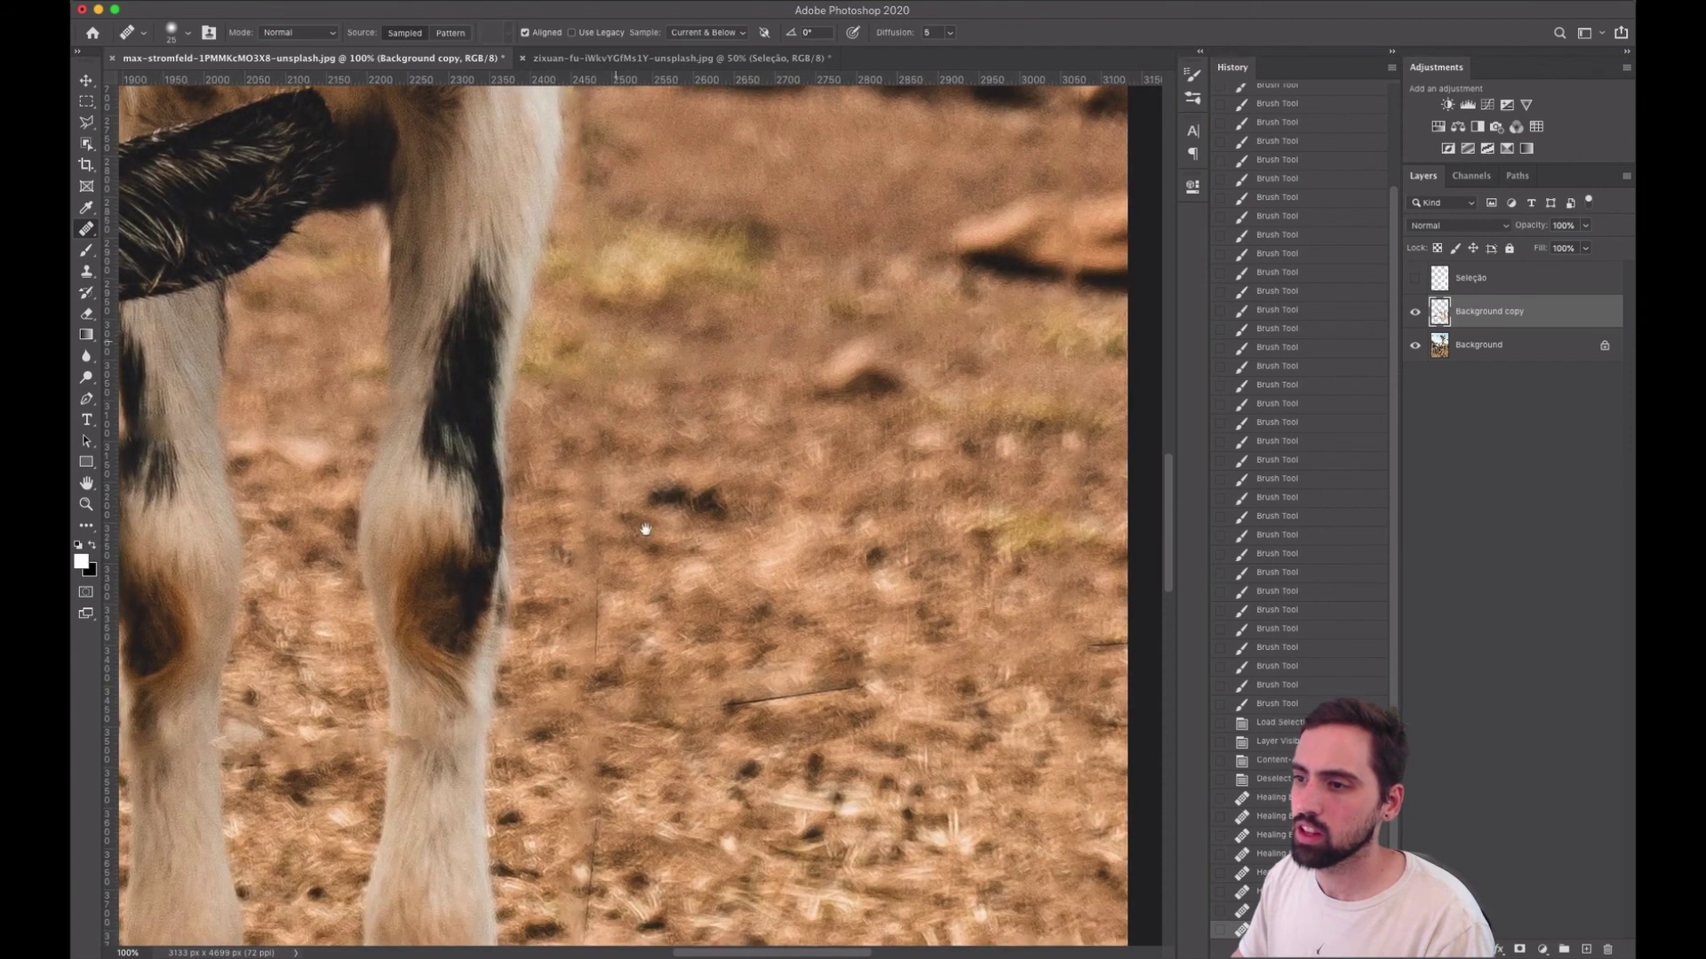
{"action": "scroll", "coordinate": [588, 679], "scroll_direction": "down", "scroll_amount": 10}
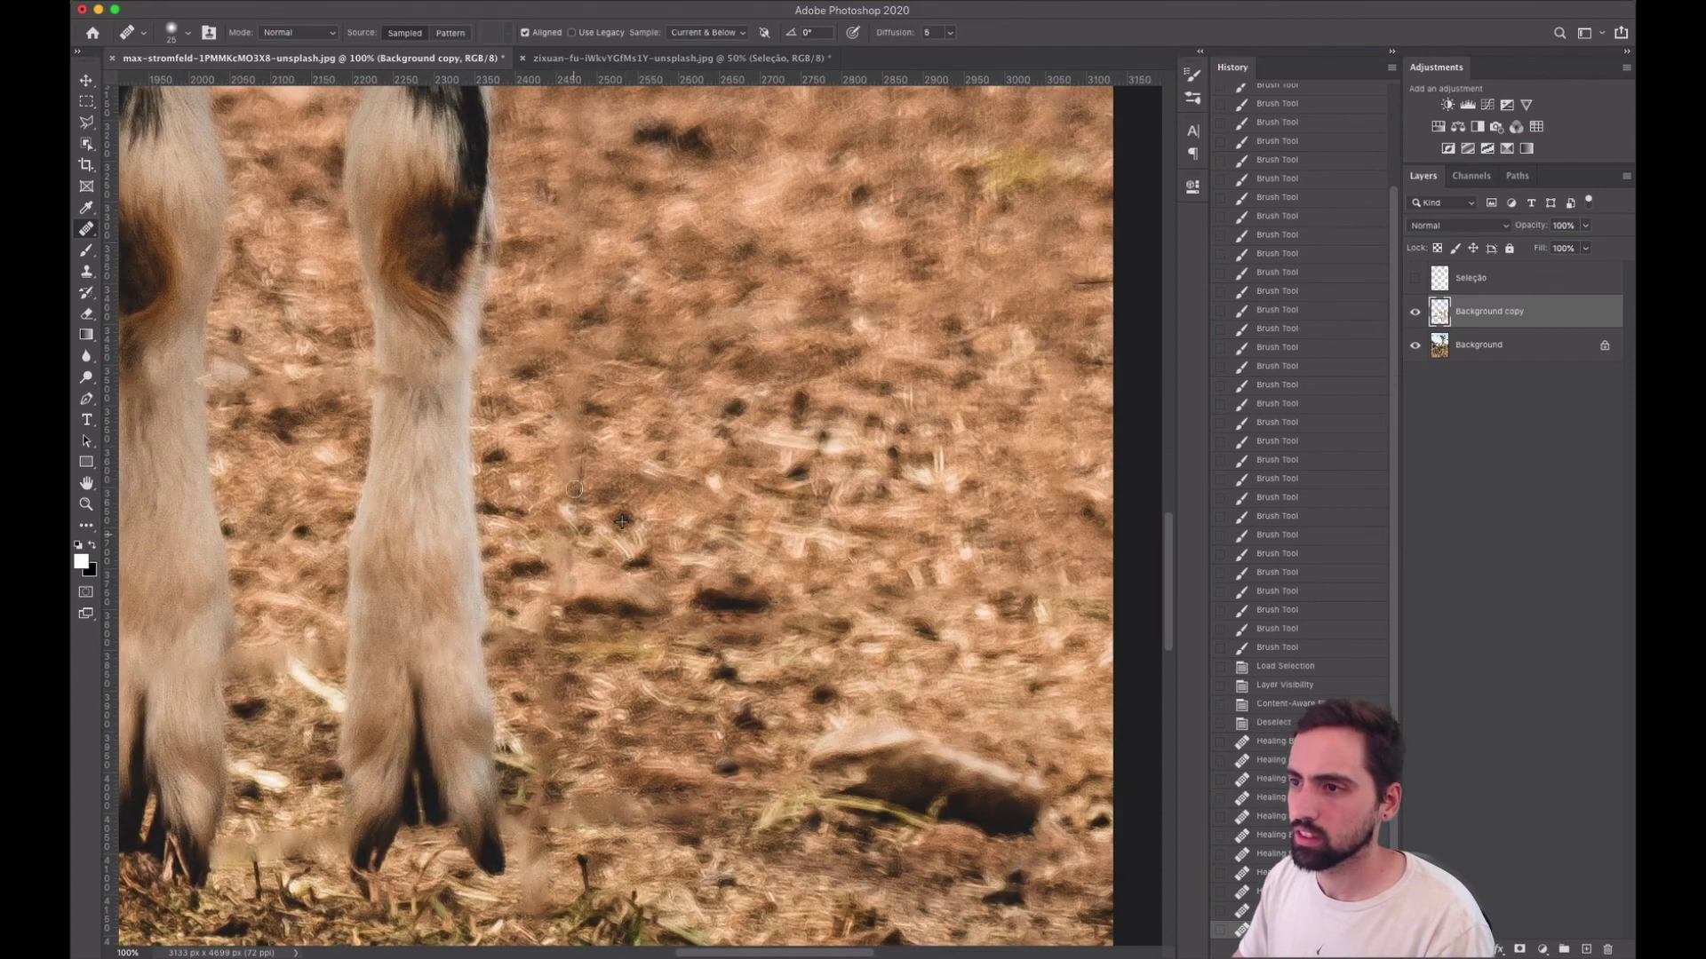
{"action": "key", "text": "bracketright"}
{"action": "key", "text": "bracketright"}
{"action": "key", "text": "bracketright"}
{"action": "key", "text": "bracketright"}
{"action": "scroll", "coordinate": [565, 657], "scroll_direction": "up", "scroll_amount": 8}
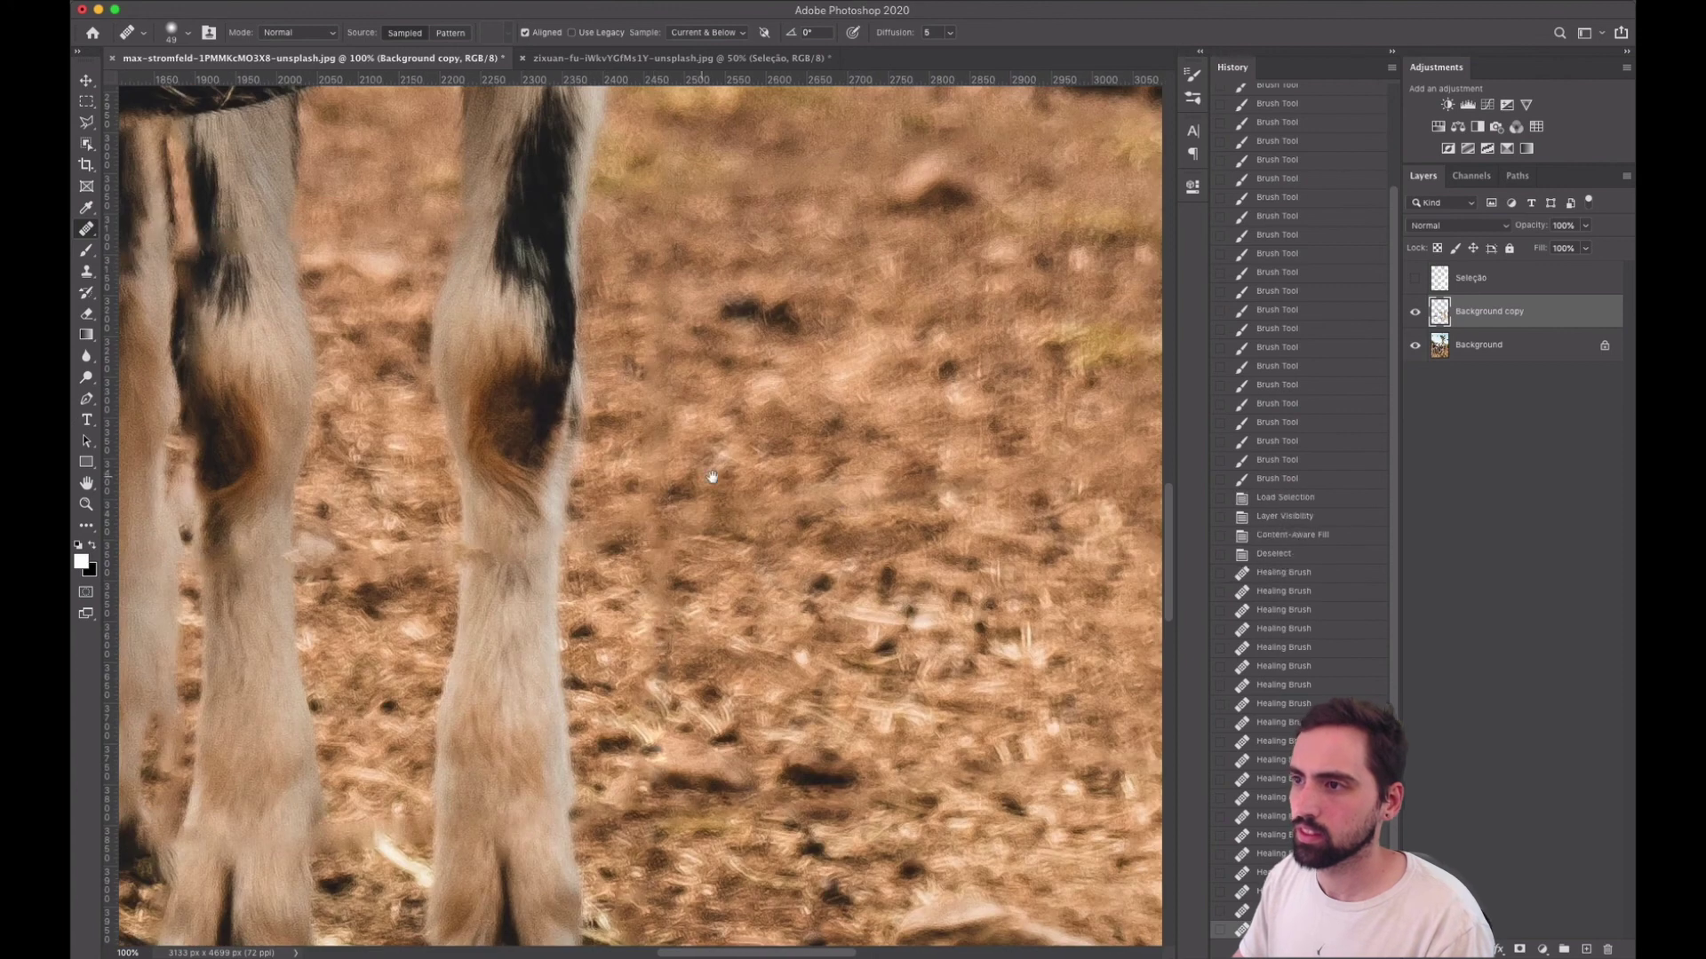
Compare the whole photo with and without the fence by toggling the Background copy layer's visibility repeatedly
{"action": "key", "text": "super+0"}
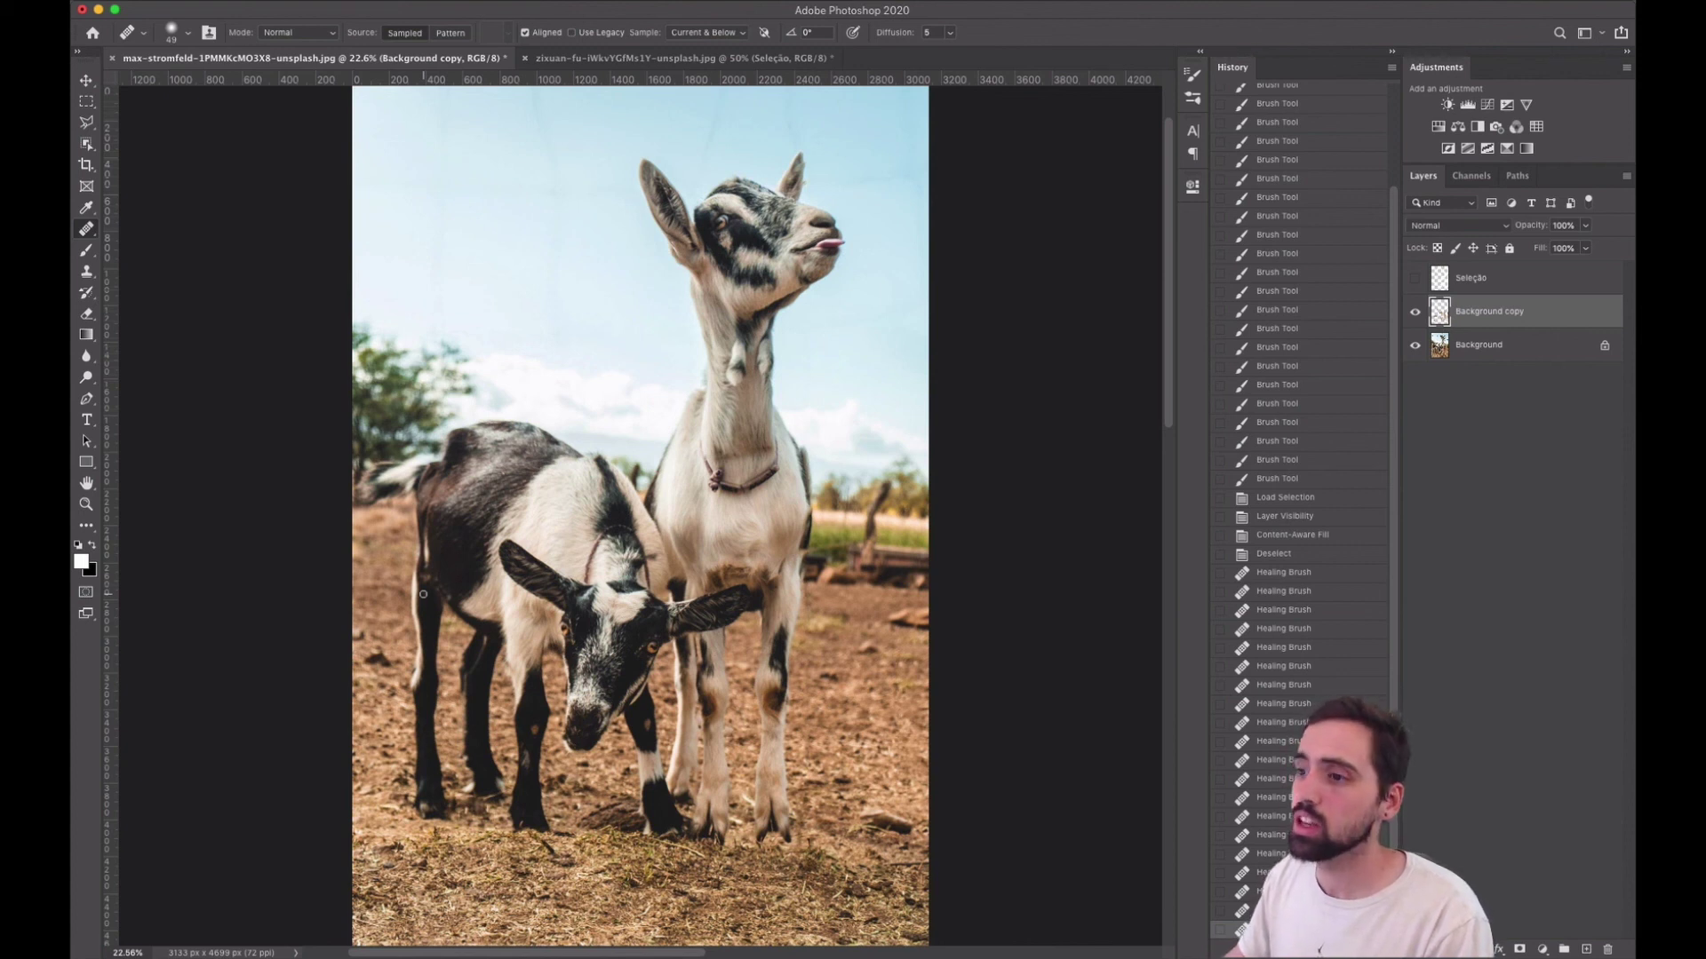
{"action": "left_click", "coordinate": [1413, 316]}
{"action": "left_click", "coordinate": [1412, 318]}
{"action": "left_click", "coordinate": [1412, 318]}
{"action": "left_click", "coordinate": [1410, 319]}
{"action": "left_click", "coordinate": [1412, 317]}
{"action": "left_click", "coordinate": [1410, 319]}
{"action": "left_click", "coordinate": [1409, 321]}
{"action": "left_click", "coordinate": [1407, 324]}
{"action": "left_click", "coordinate": [1402, 325]}
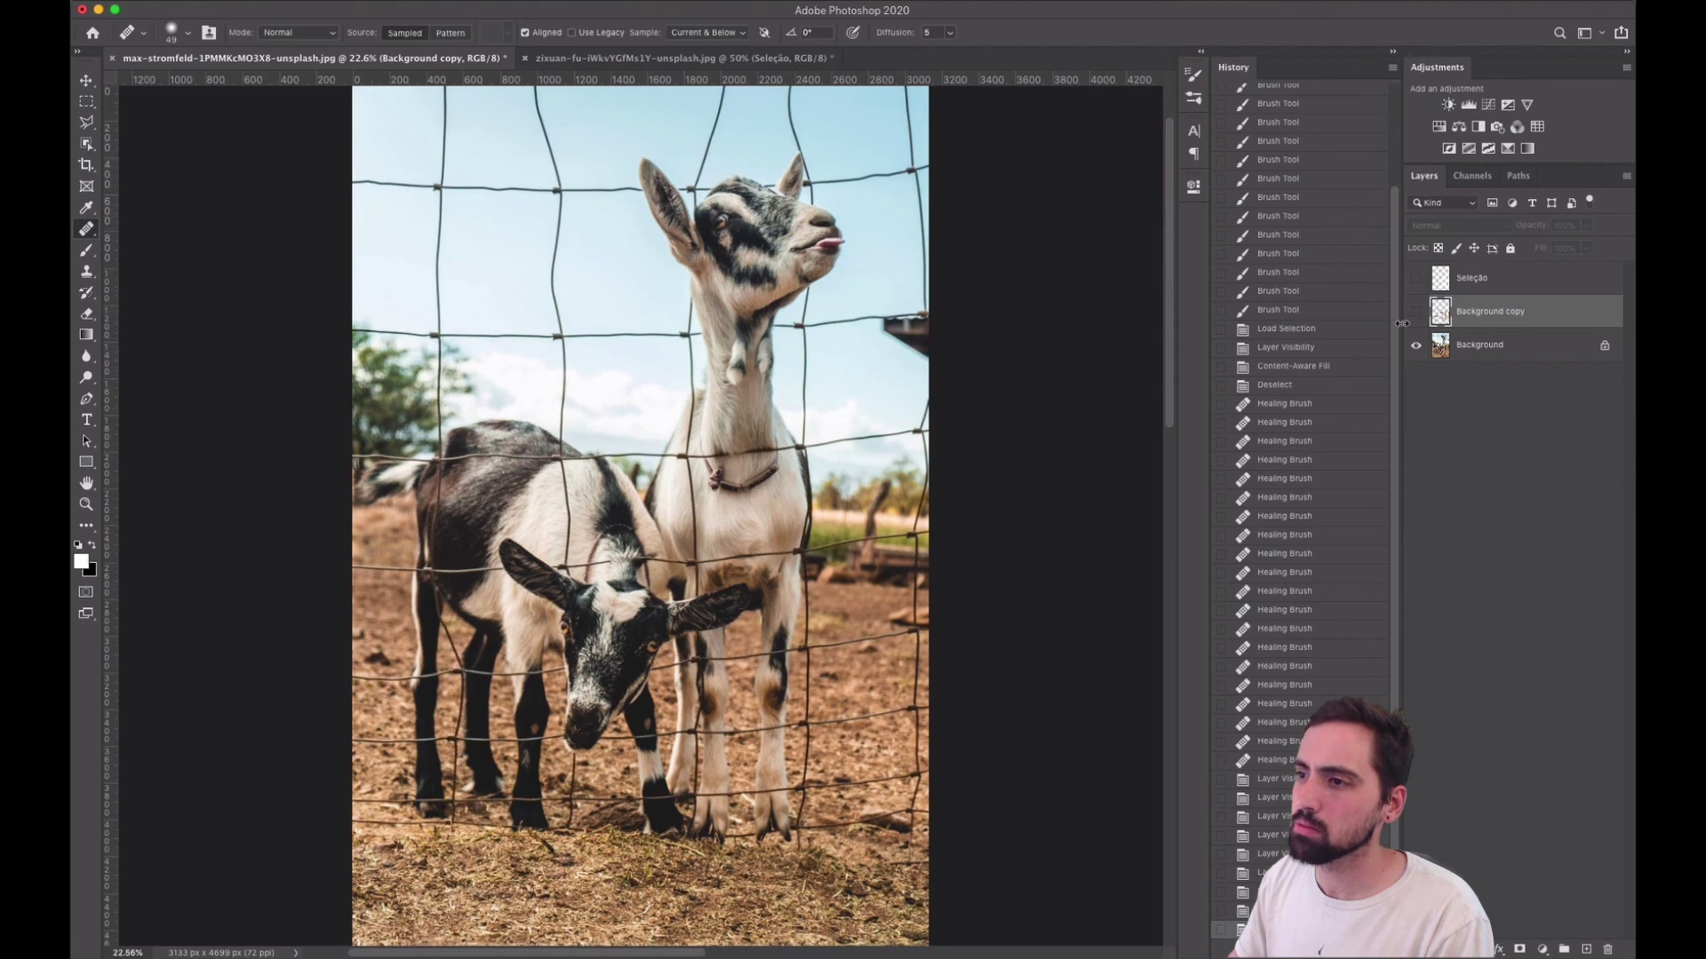
{"action": "left_click", "coordinate": [1421, 320]}
{"action": "left_click", "coordinate": [1417, 320]}
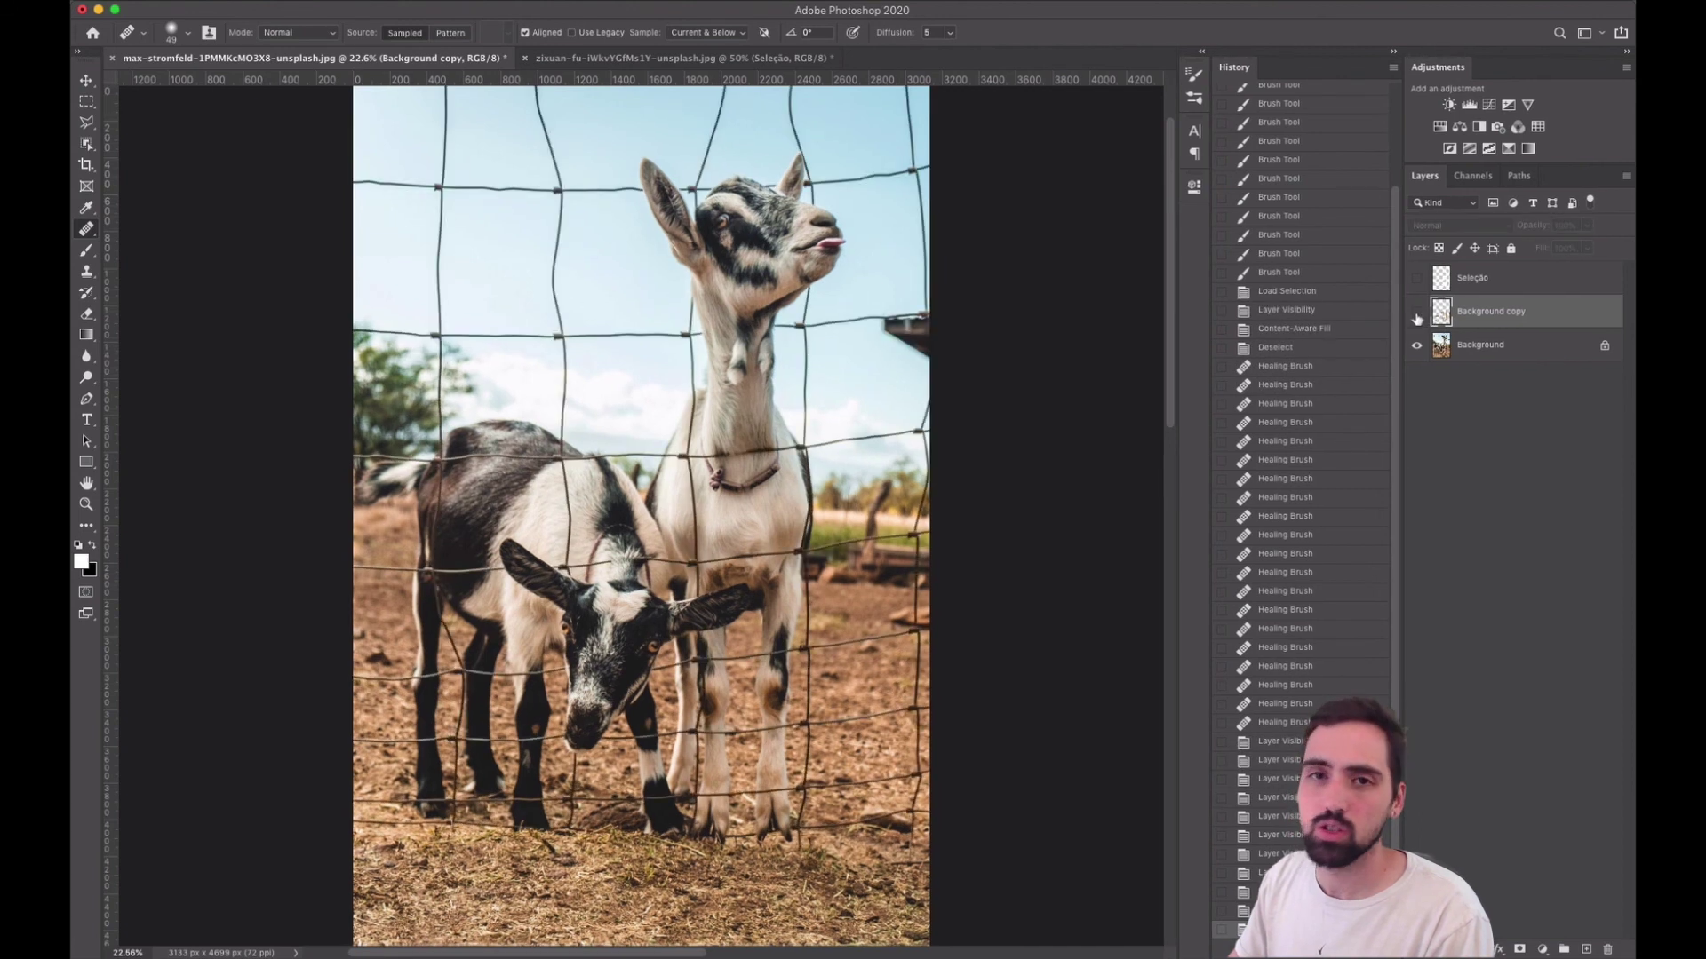
{"action": "left_click", "coordinate": [1418, 315]}
{"action": "left_click", "coordinate": [1416, 319]}
{"action": "left_click", "coordinate": [1415, 323]}
{"action": "left_click", "coordinate": [1415, 322]}
{"action": "left_click", "coordinate": [1416, 320]}
{"action": "left_click", "coordinate": [1417, 317]}
{"action": "left_click", "coordinate": [1418, 315]}
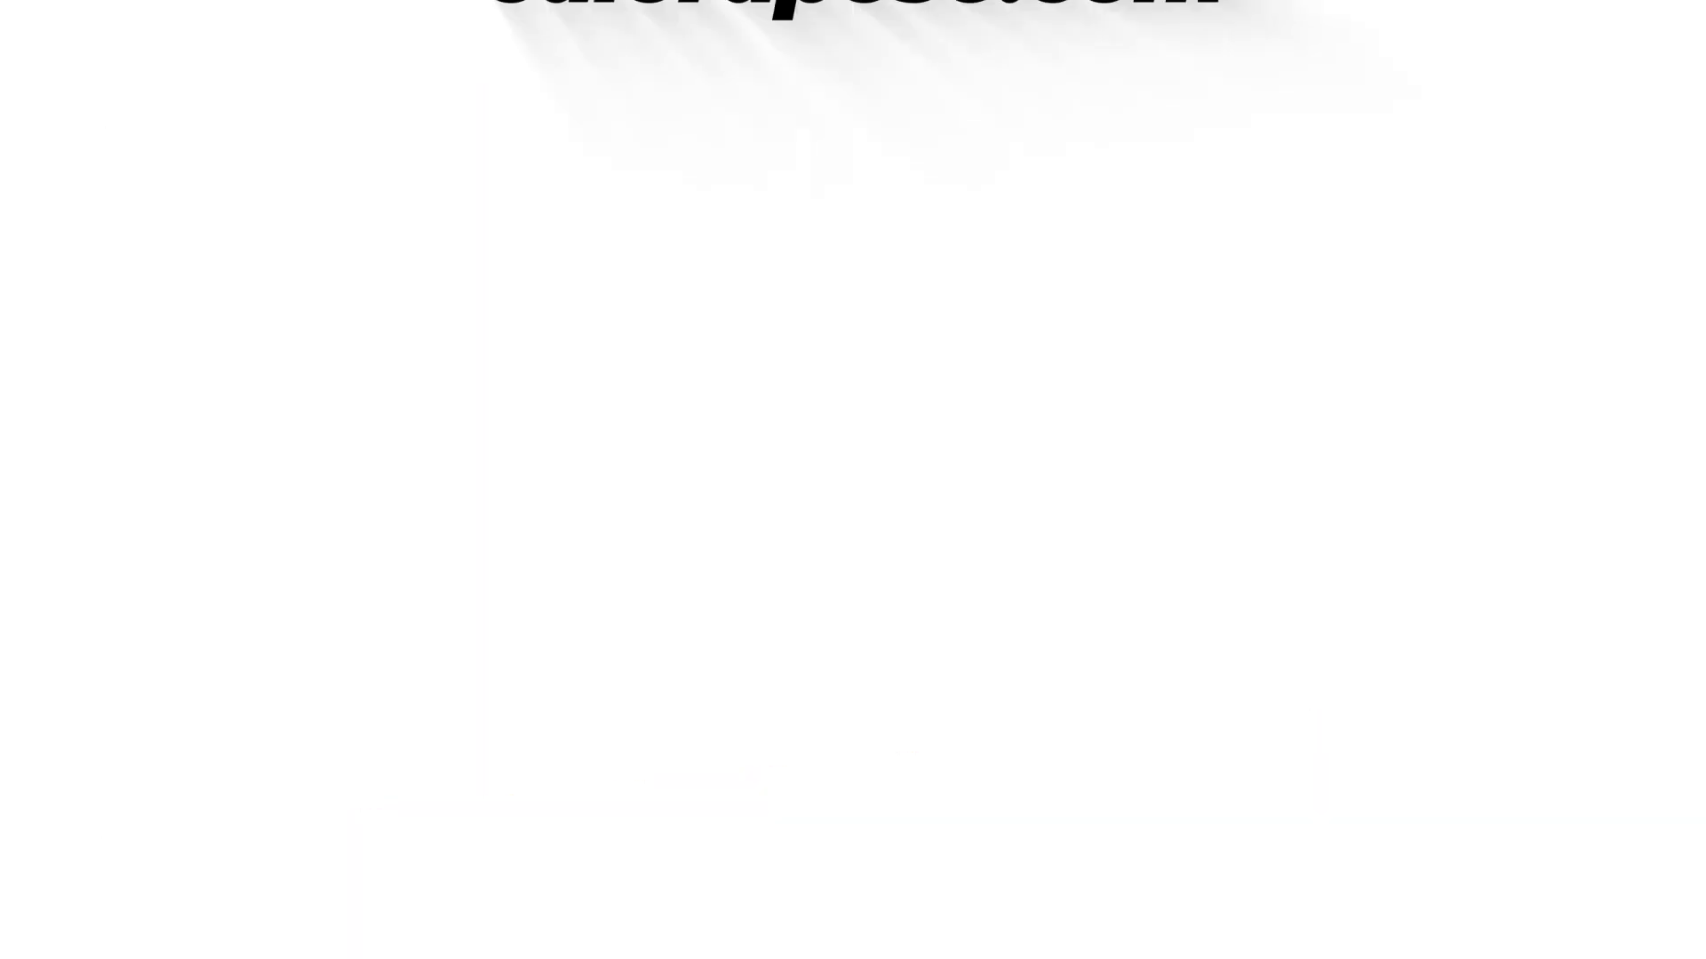